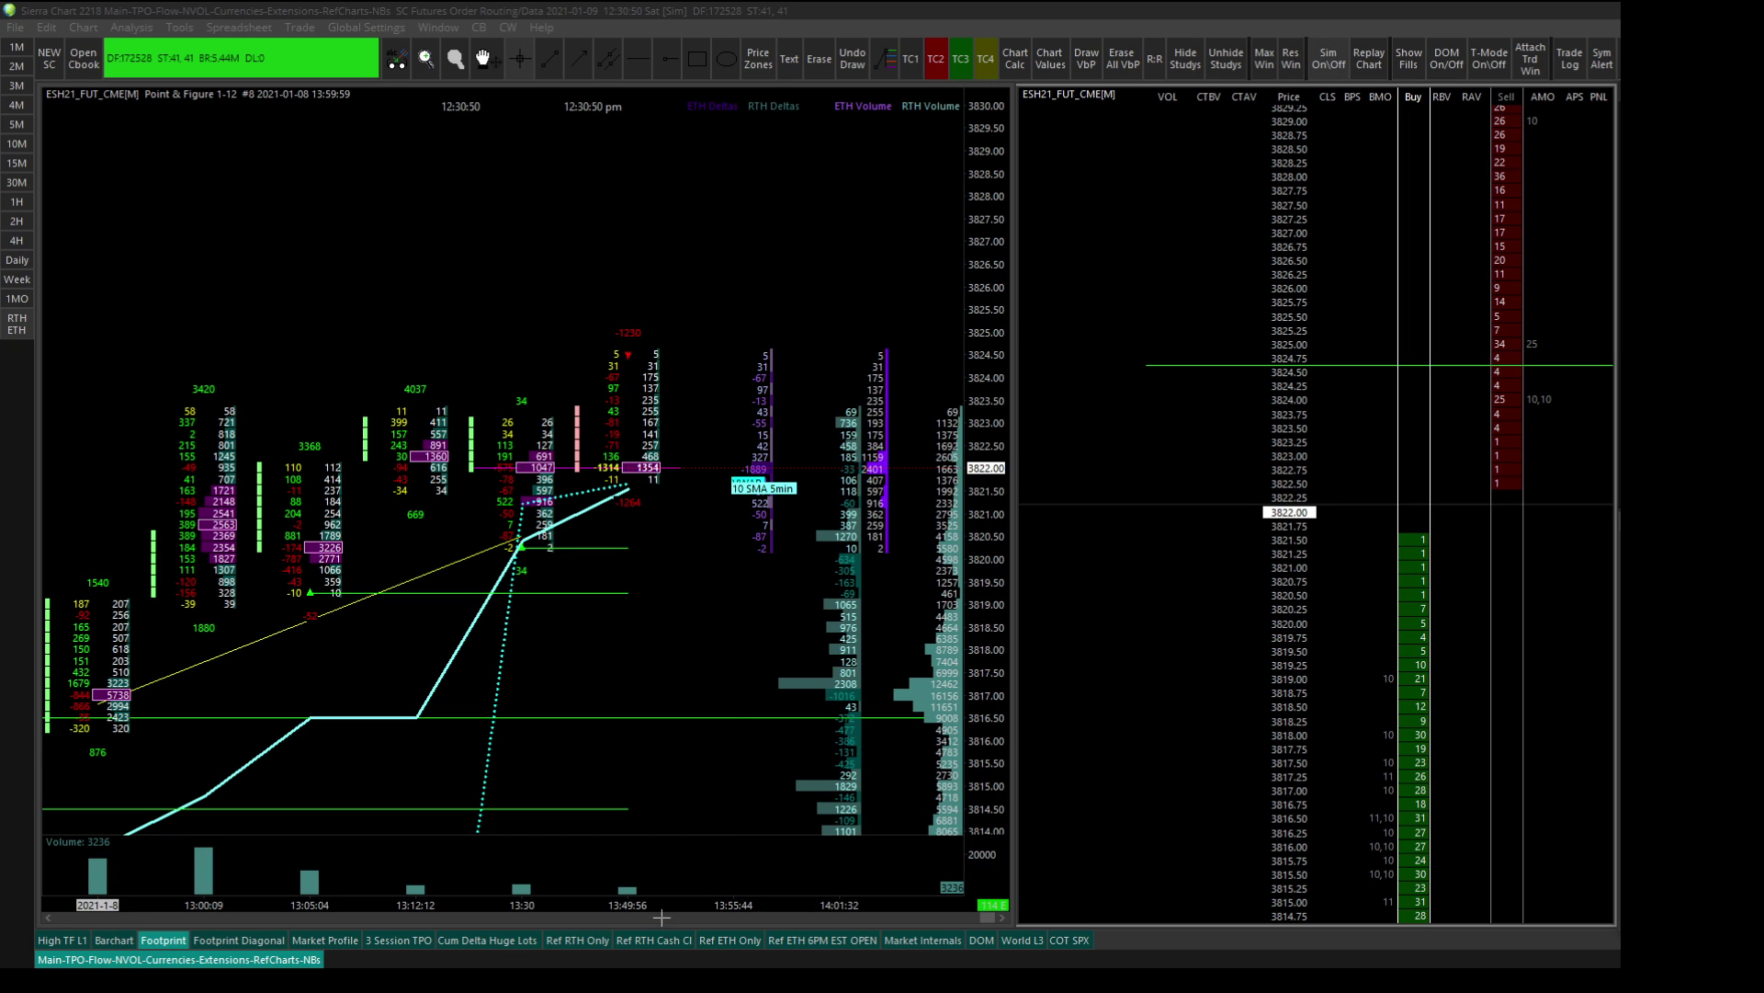
Add the Study/Price Overlay study to the point & figure chart's studies list
{"action": "right_click", "coordinate": [510, 295]}
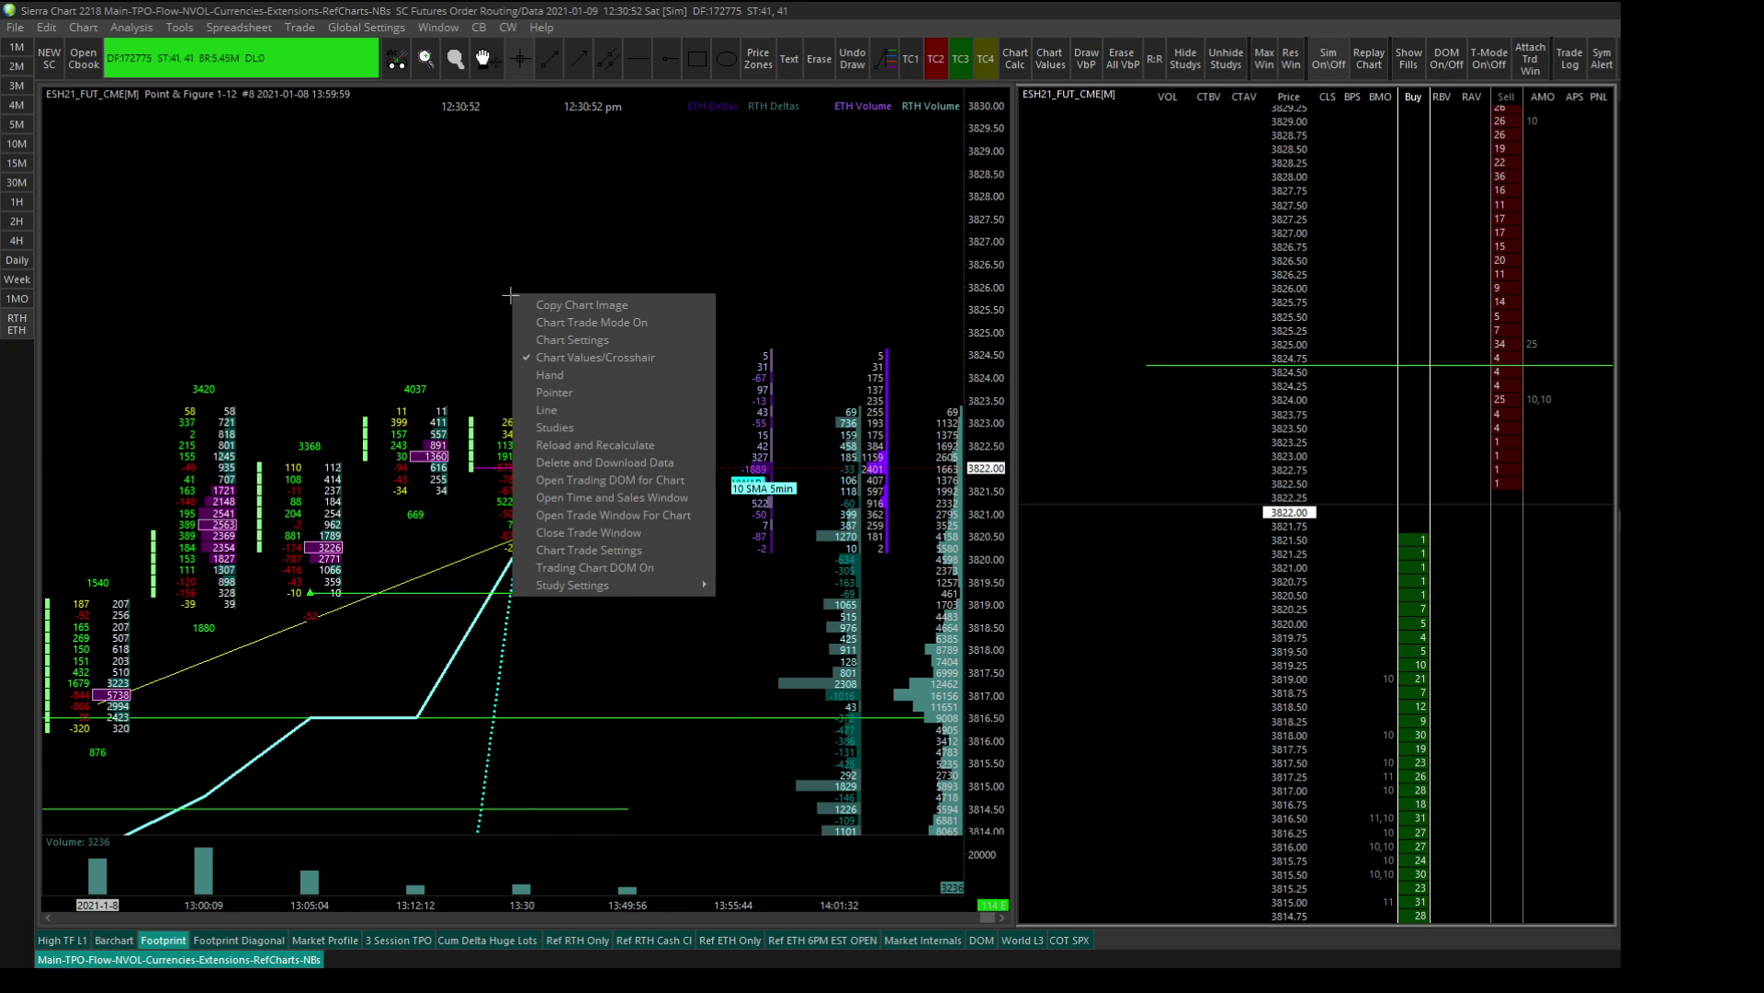
{"action": "left_click", "coordinate": [547, 427]}
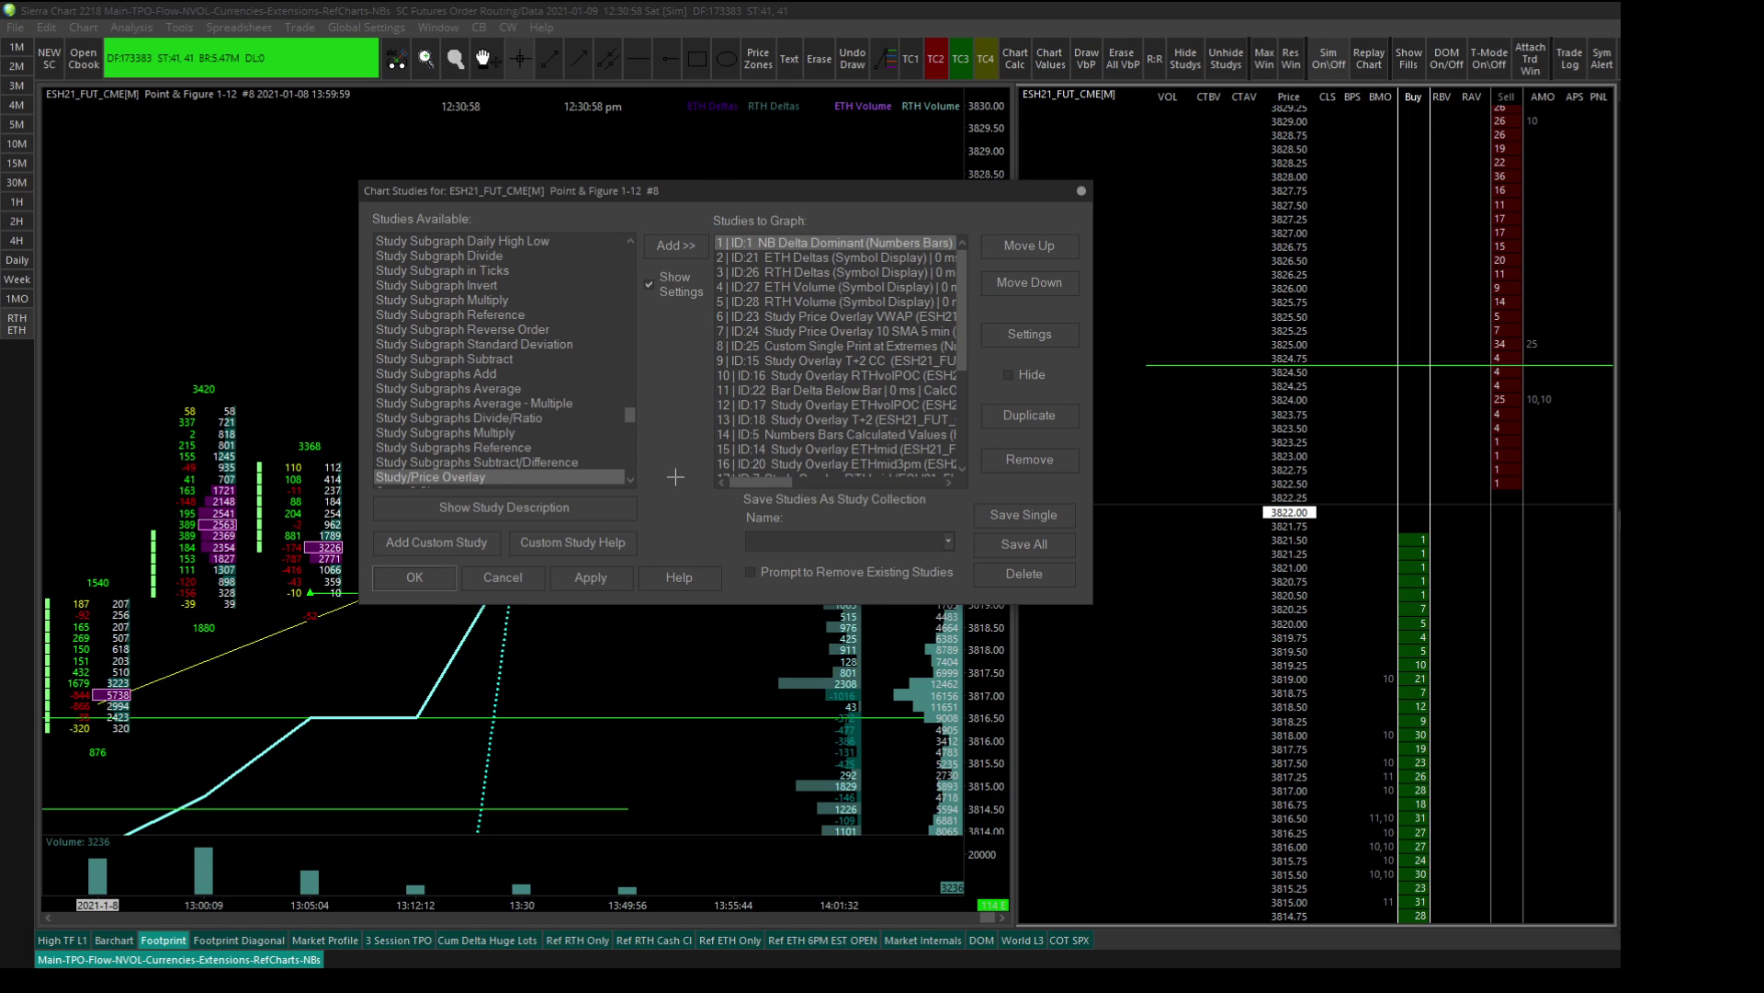
{"action": "left_click", "coordinate": [426, 389]}
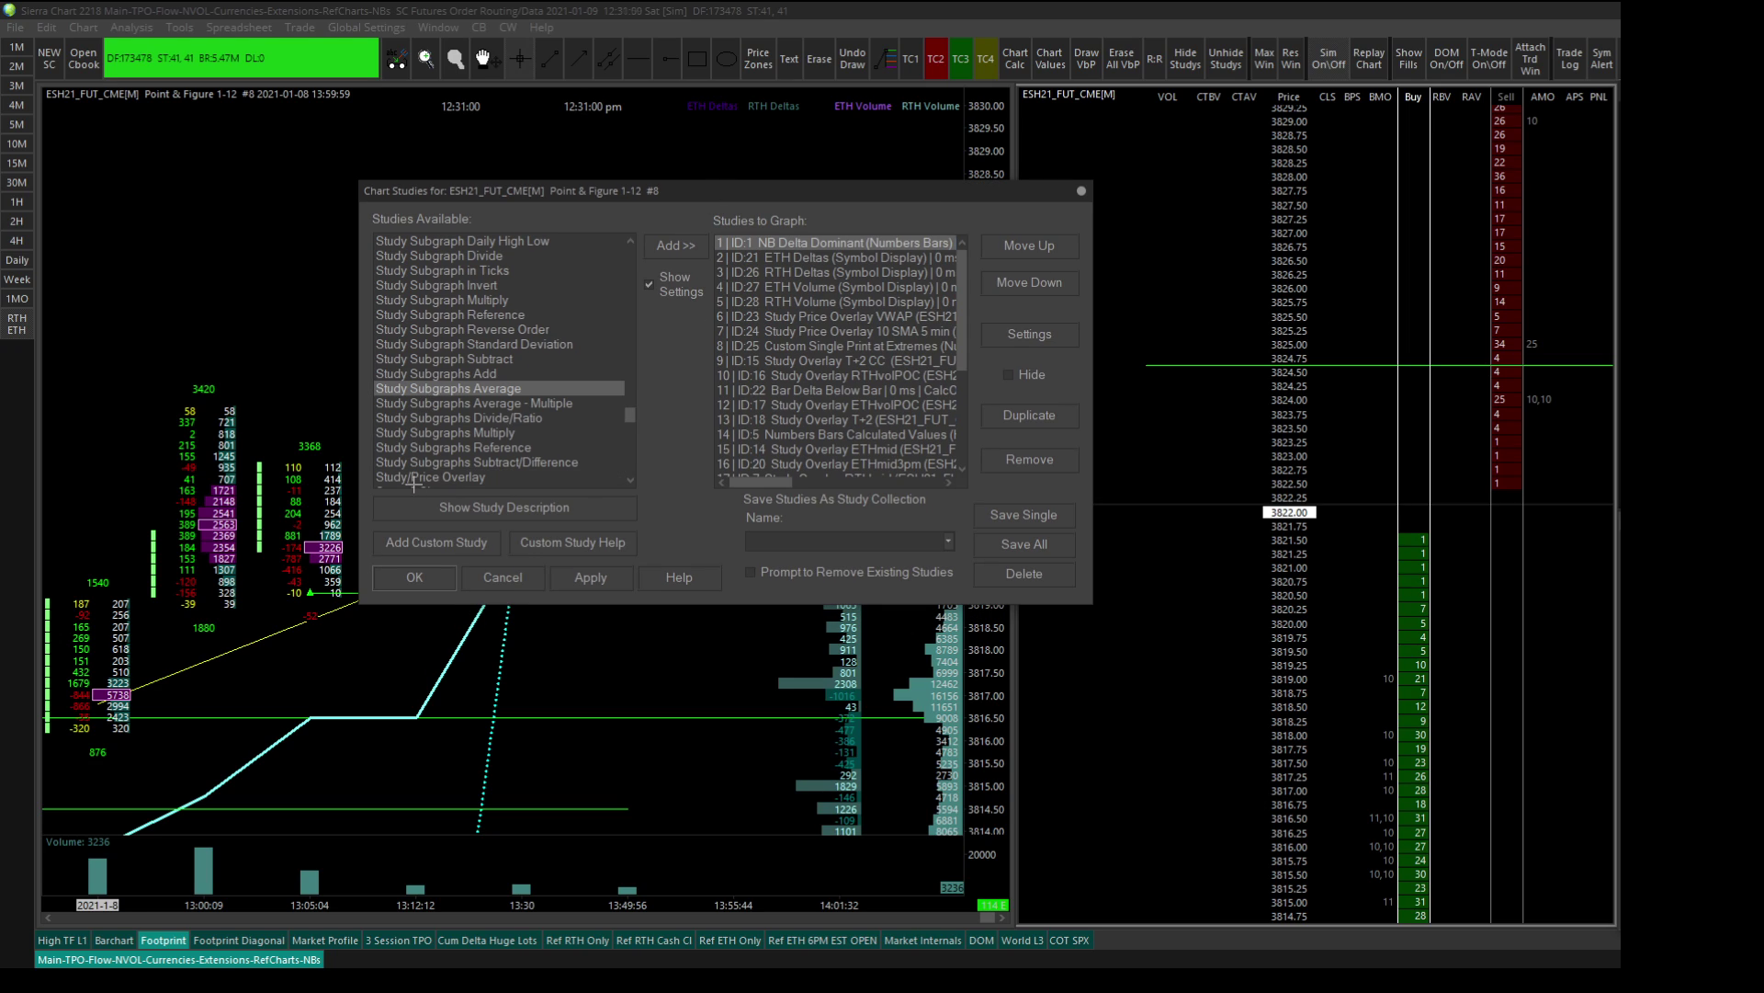
{"action": "left_click", "coordinate": [415, 478]}
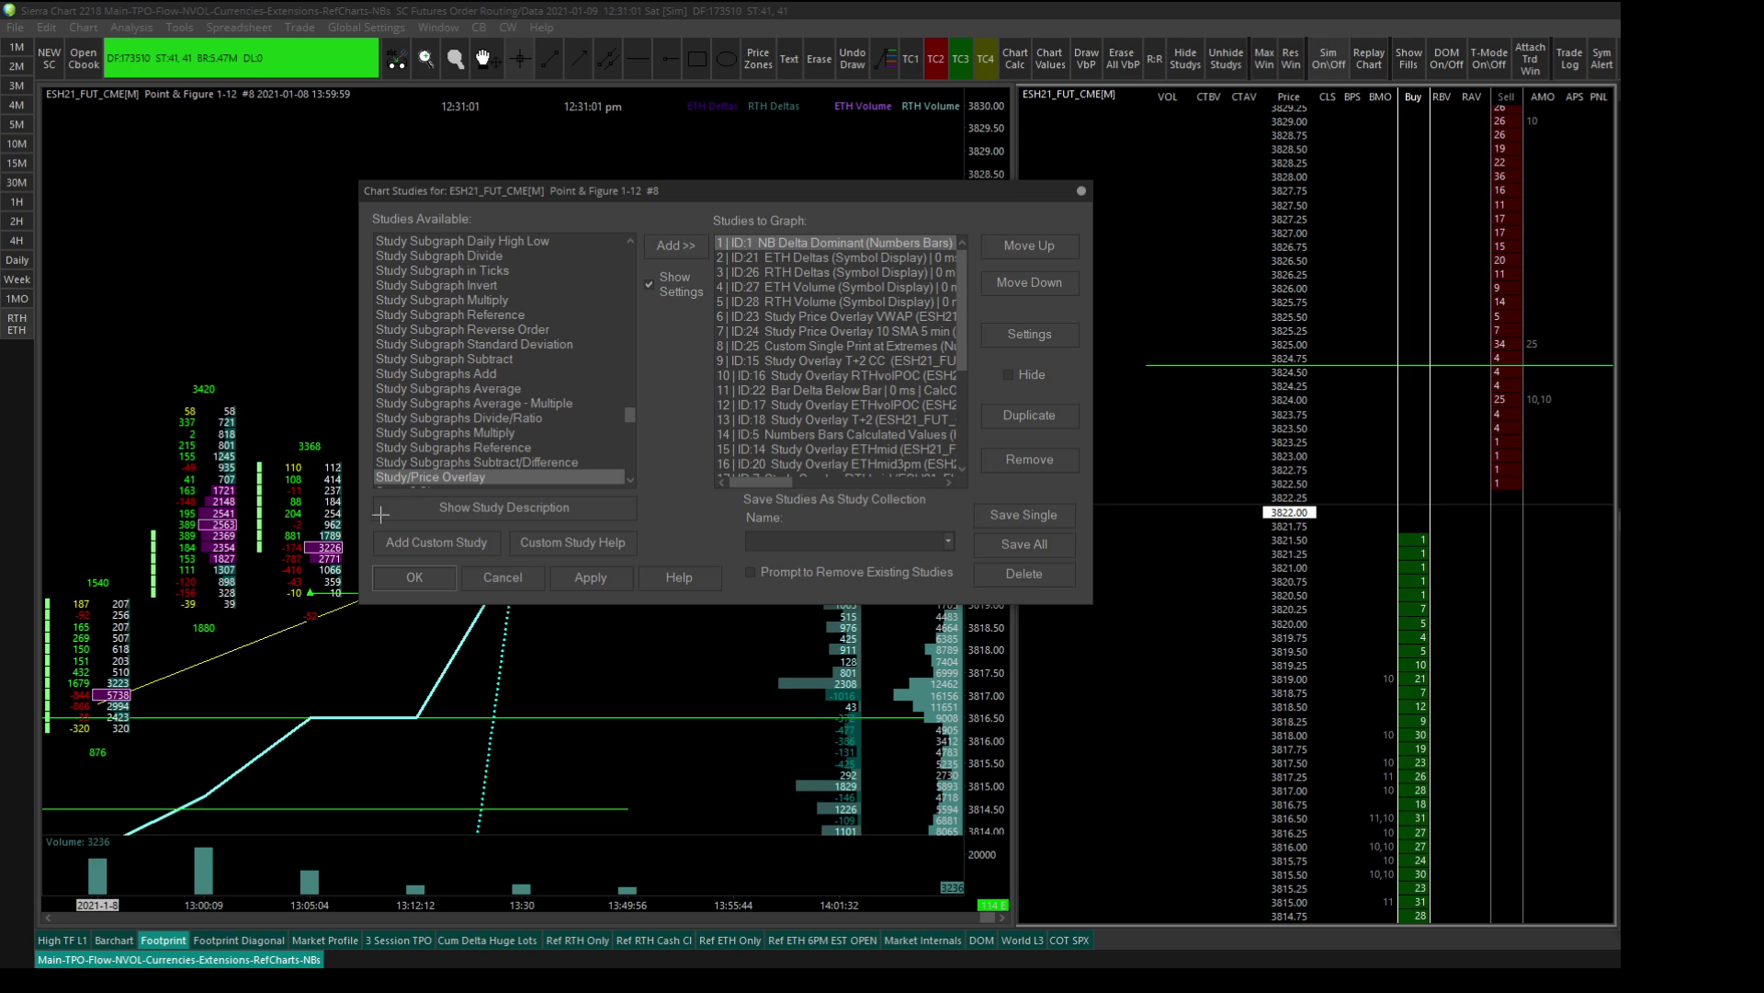
{"action": "left_click", "coordinate": [674, 245]}
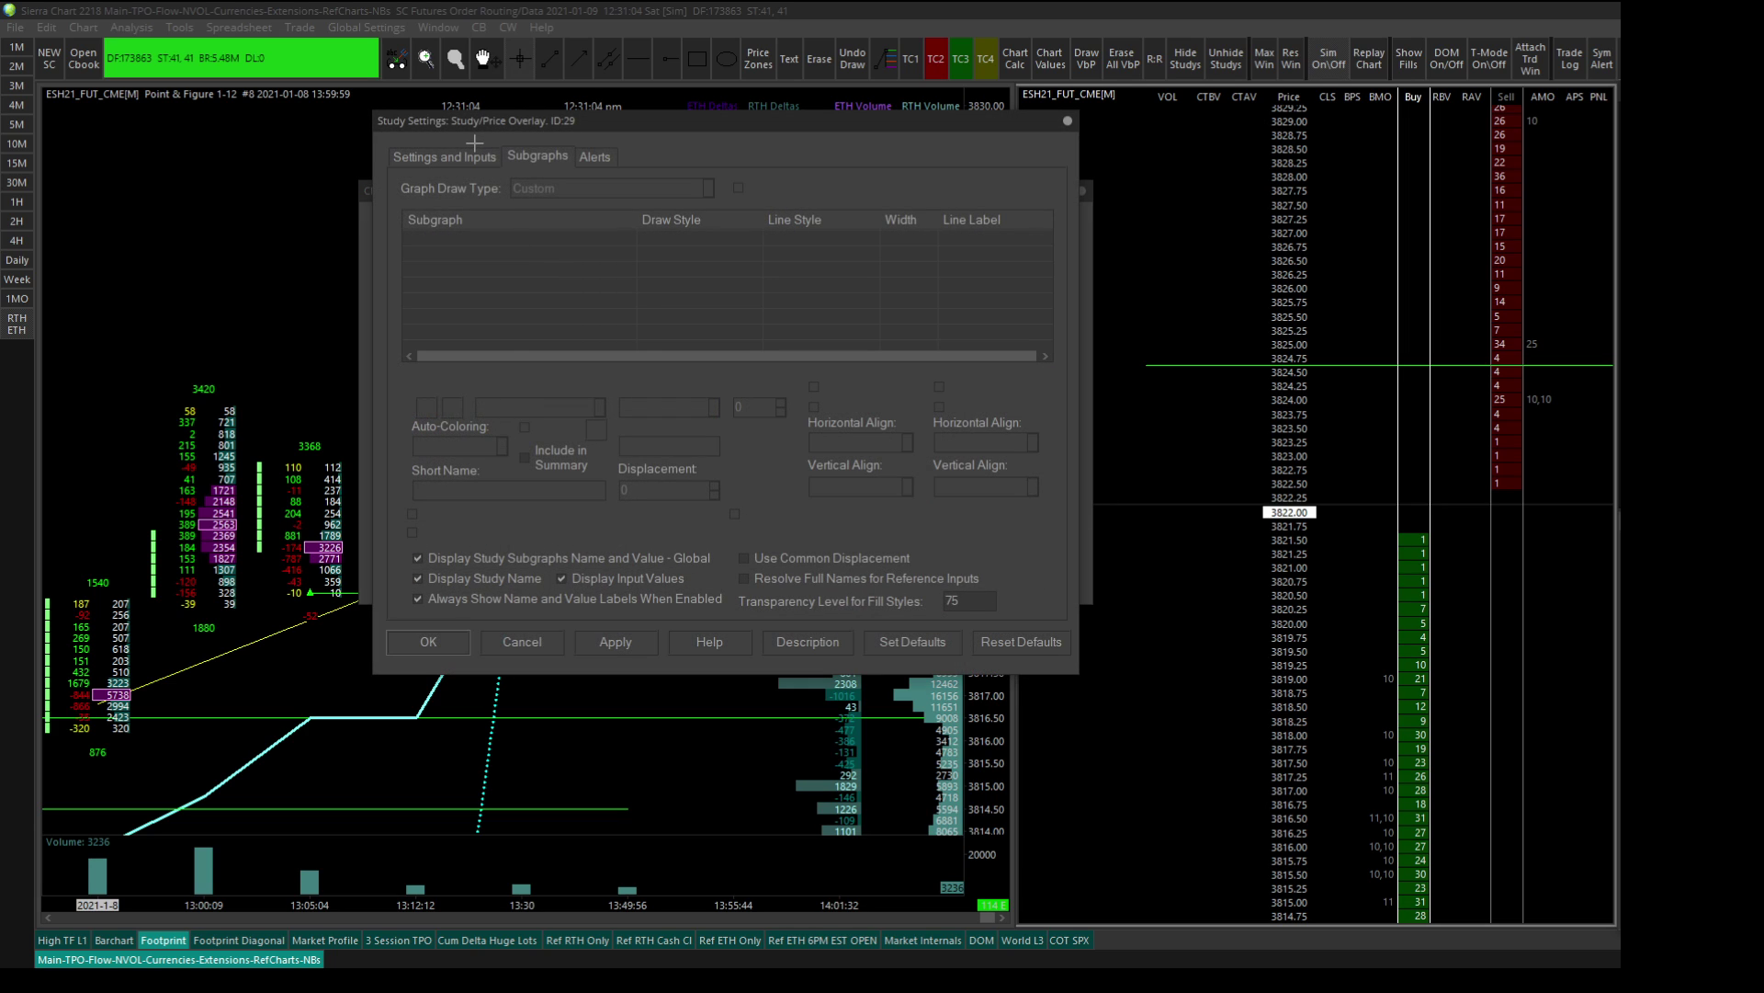
Change the overlay's Chart Region from 3 to 1
{"action": "left_click", "coordinate": [453, 156]}
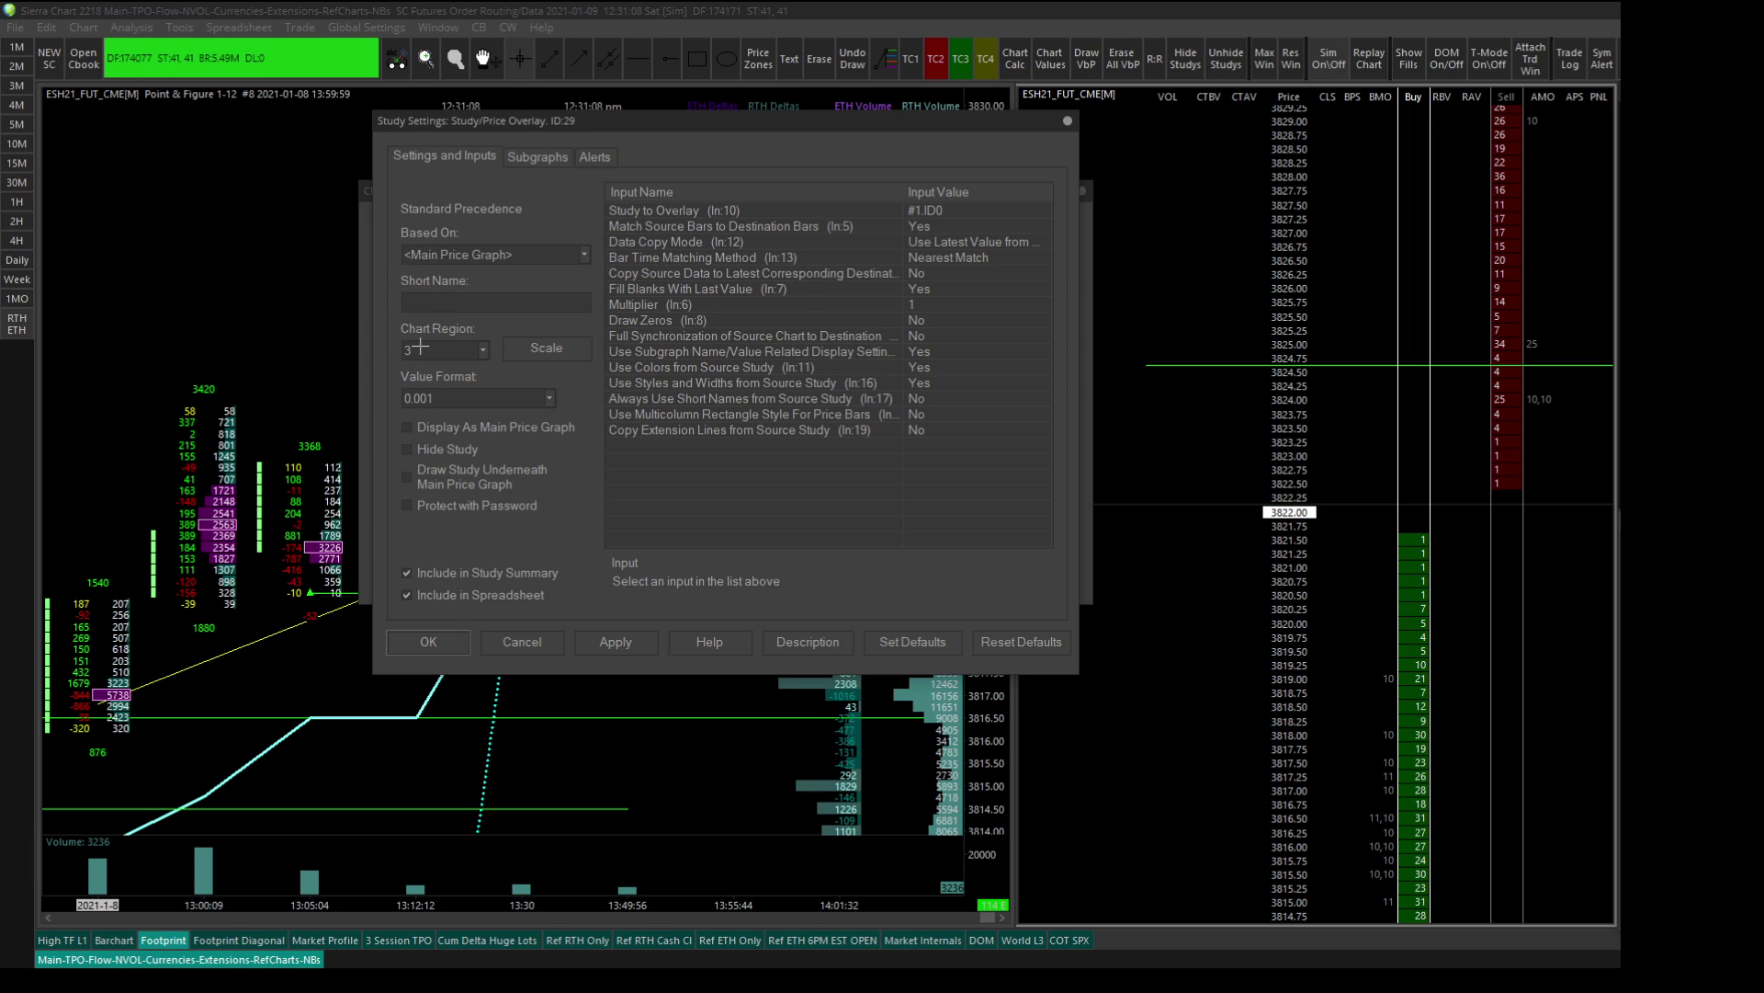
{"action": "left_click", "coordinate": [460, 349]}
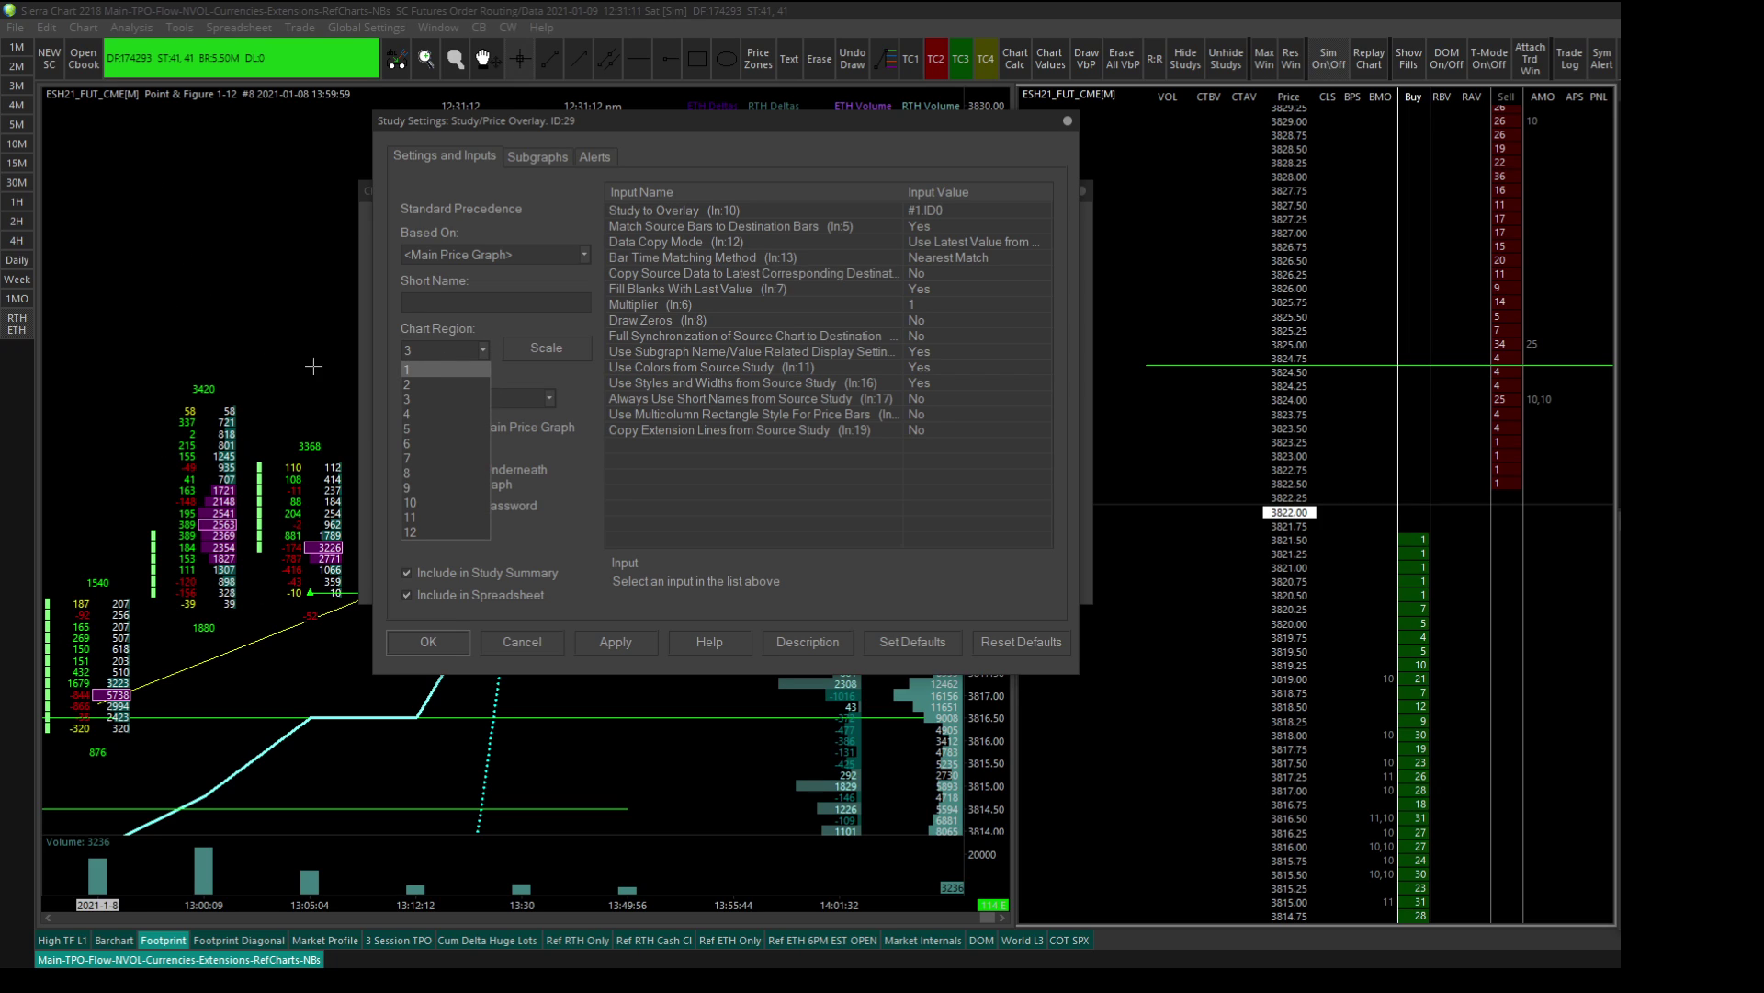
{"action": "left_click", "coordinate": [406, 369]}
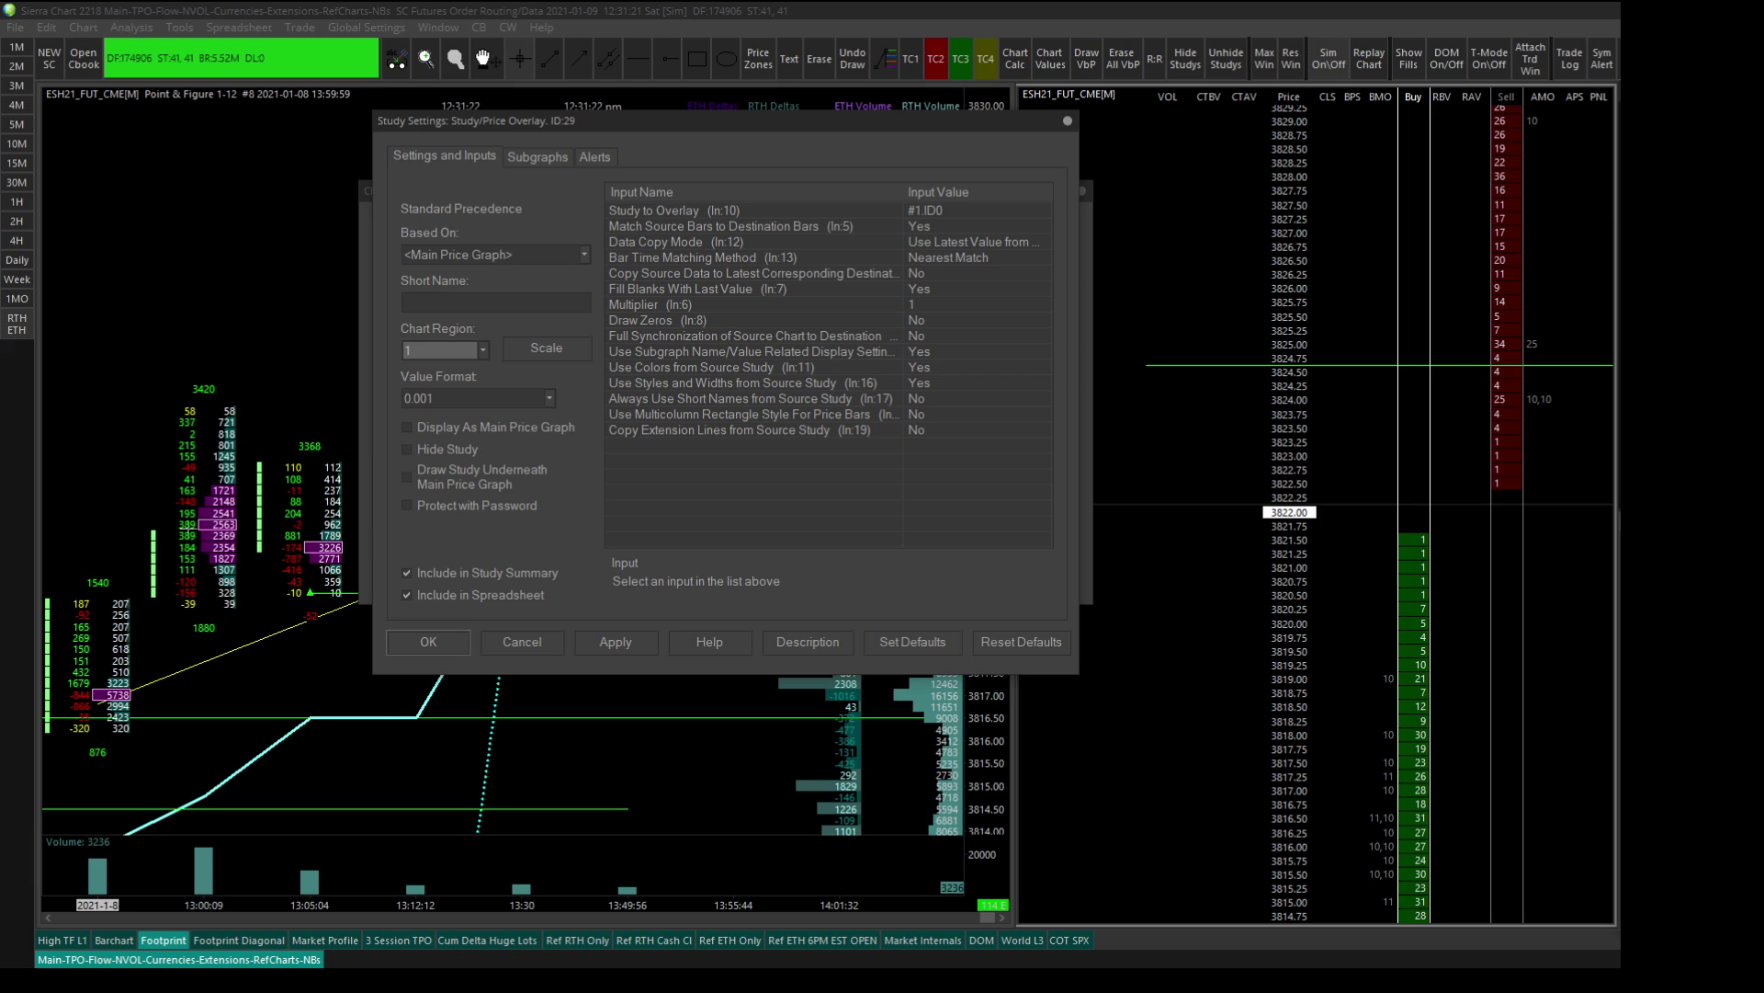
Draw the overlay underneath the main price graph, name it 10 SMA Study/Price Overlay, and choose the 5 Min chart as its source
{"action": "left_click", "coordinate": [452, 472]}
{"action": "type", "text": "SMA"}
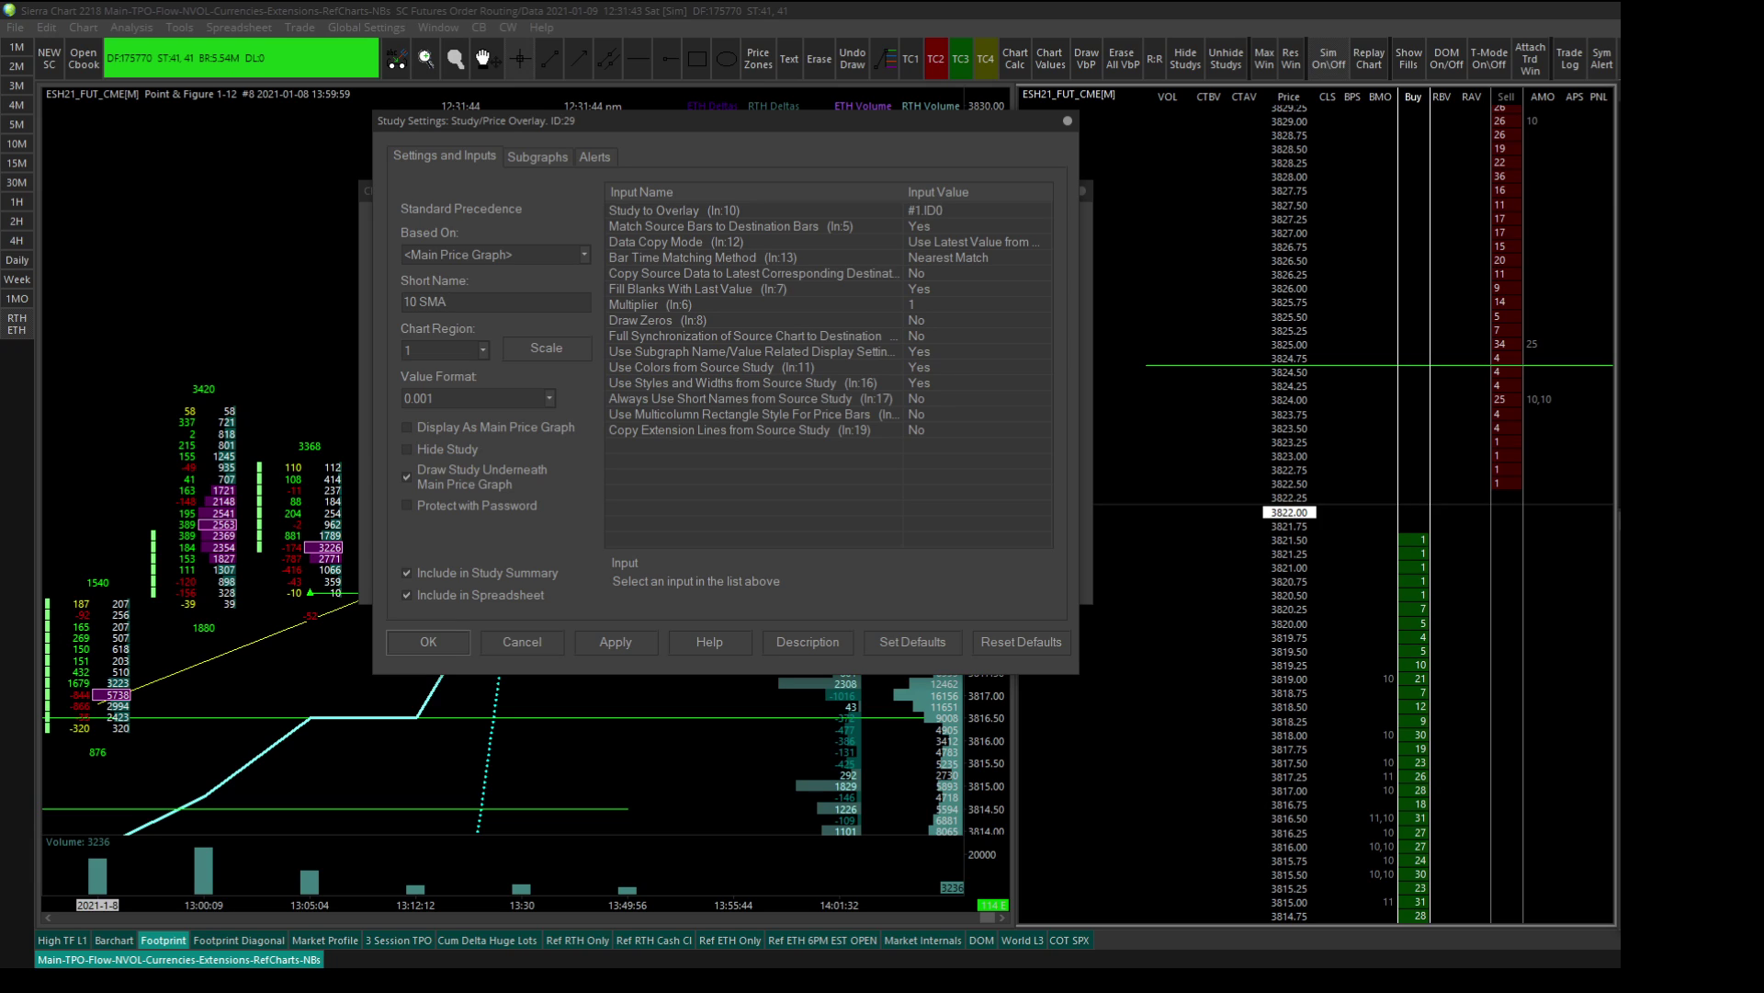
{"action": "type", "text": " Study/Price Overlay"}
{"action": "left_click", "coordinate": [949, 212]}
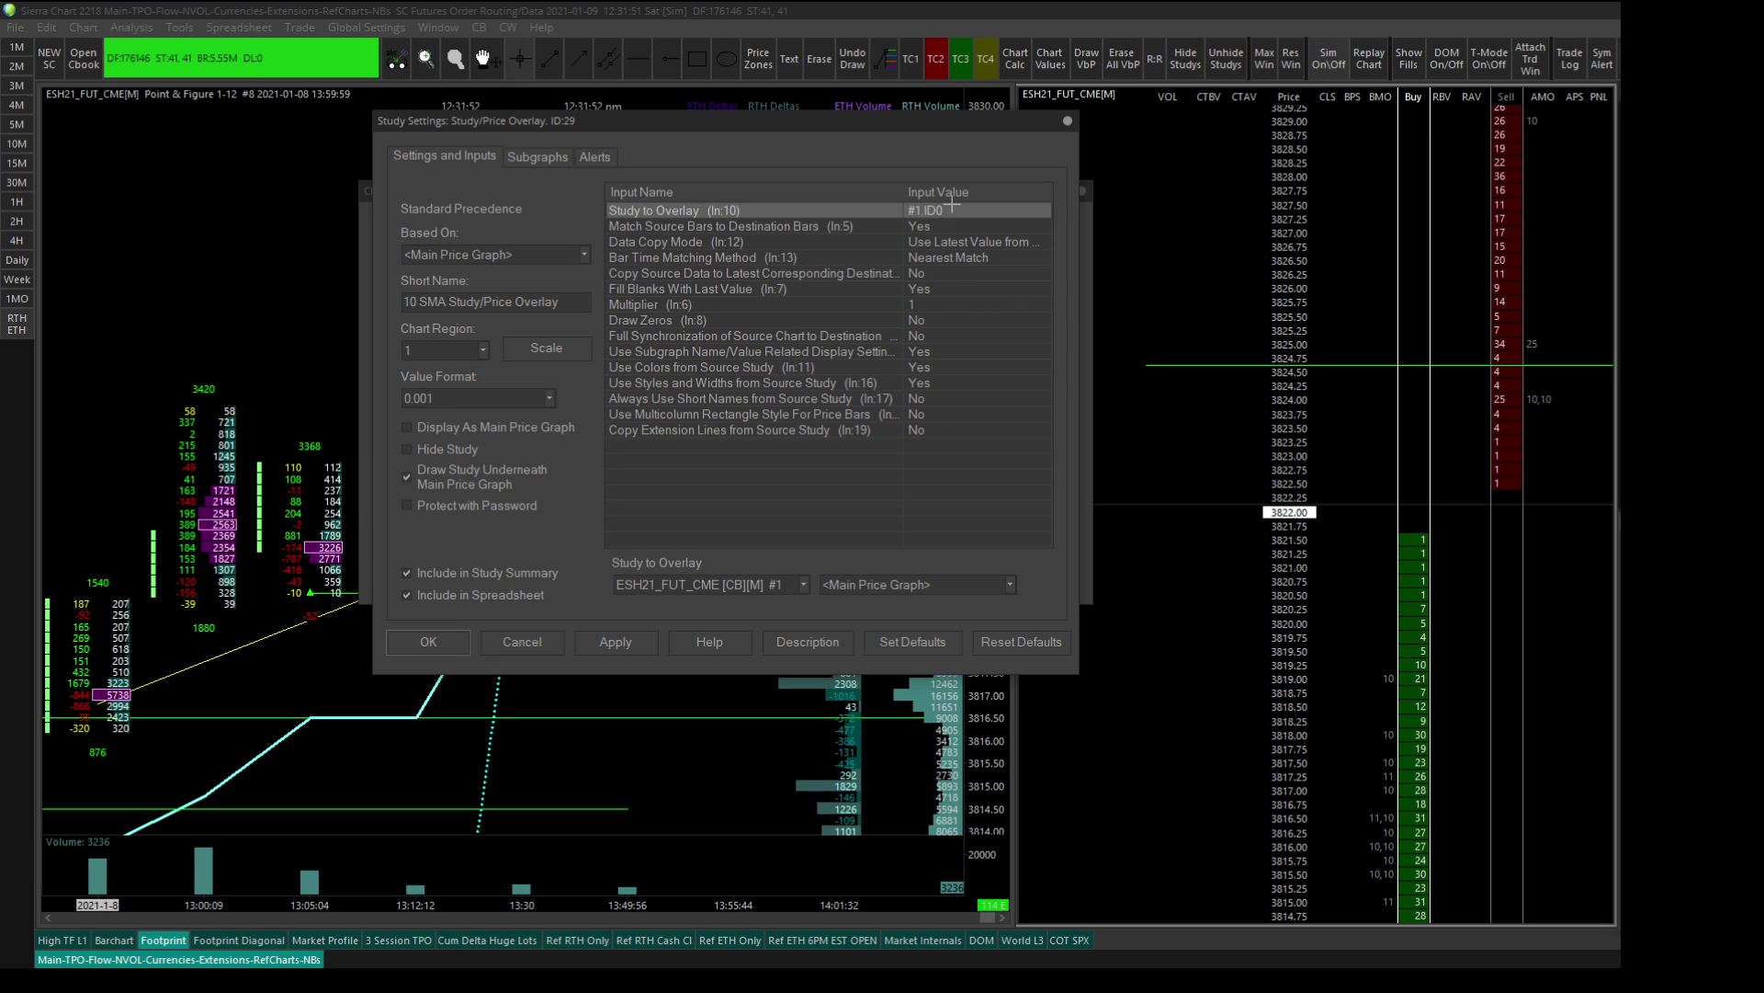
{"action": "left_click", "coordinate": [791, 585]}
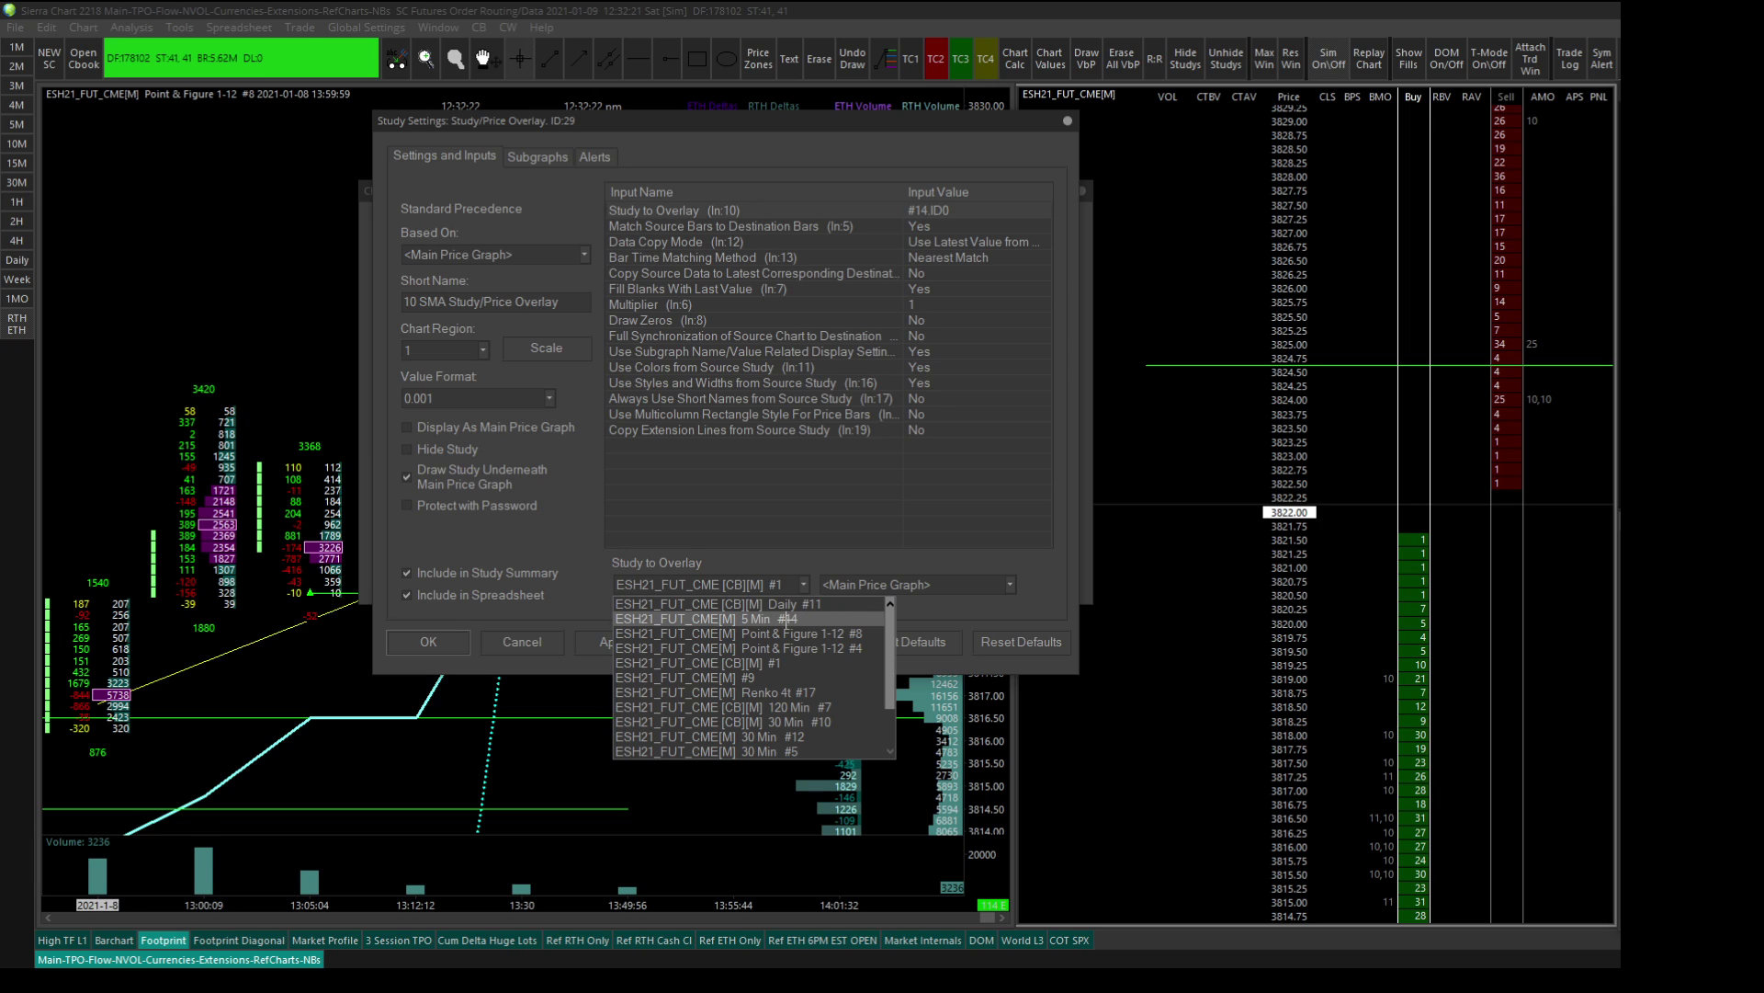
Set Study to Overlay to the 10 SMA (ID:6) on the ESH21 5 Min chart (#14)
{"action": "left_click", "coordinate": [785, 619]}
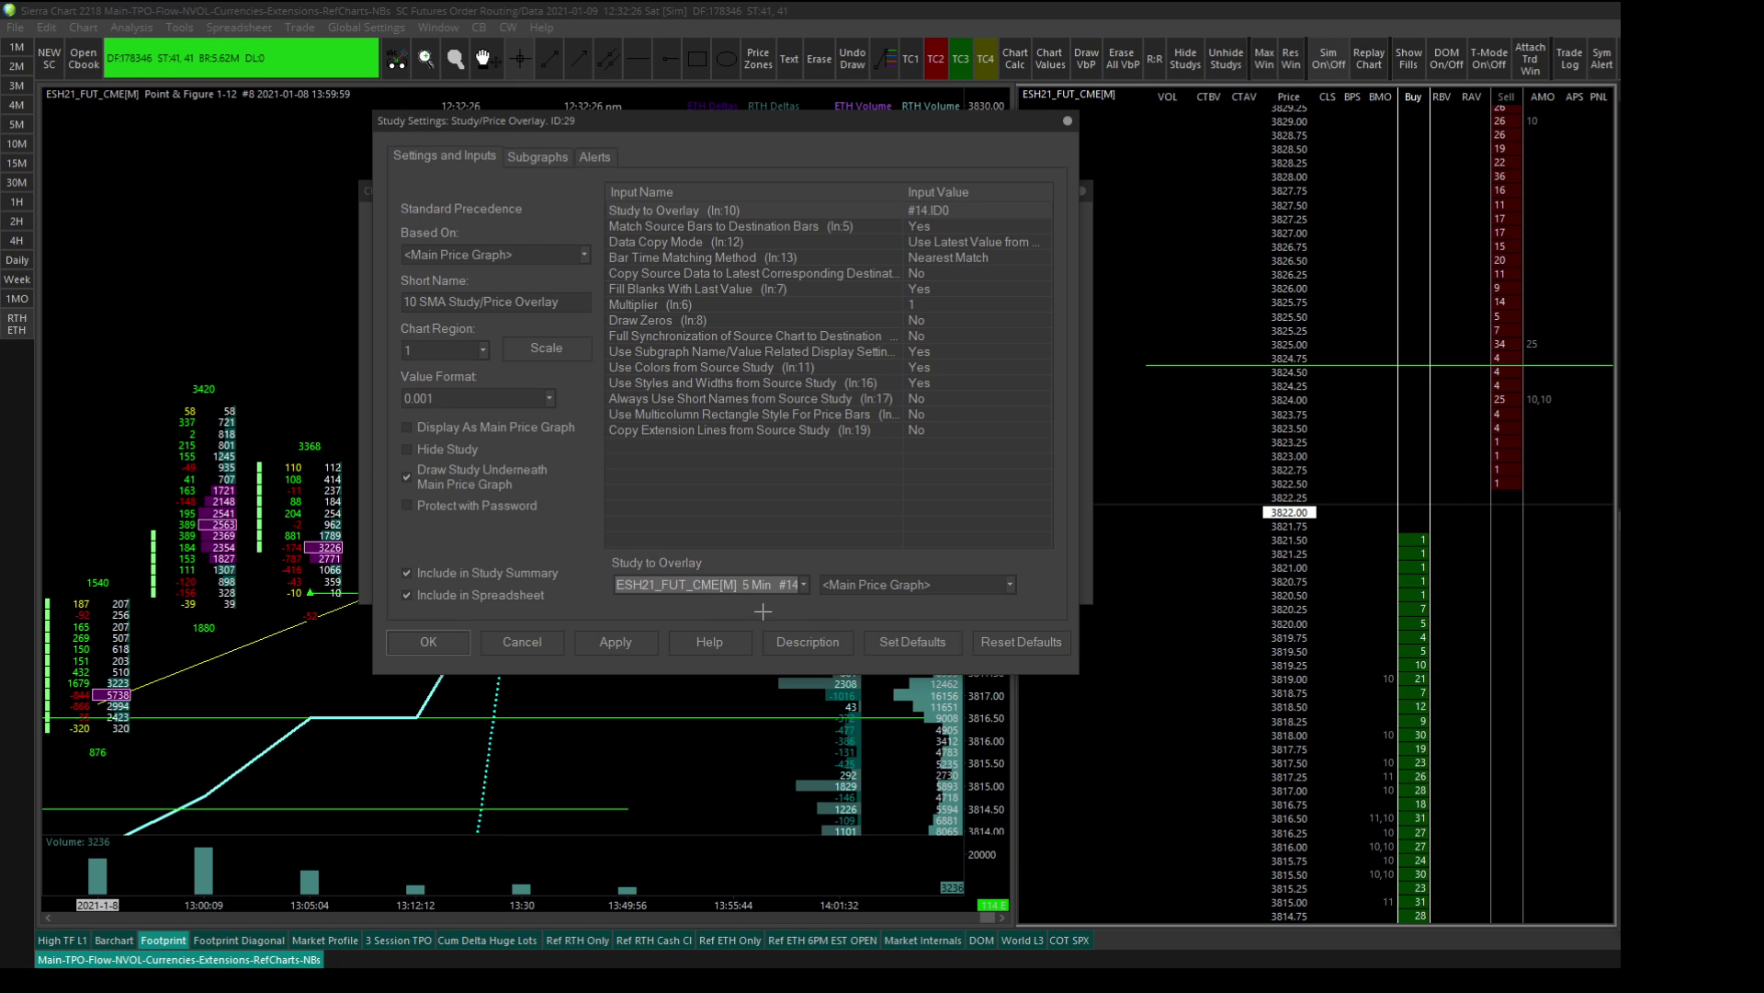
{"action": "left_click", "coordinate": [923, 584]}
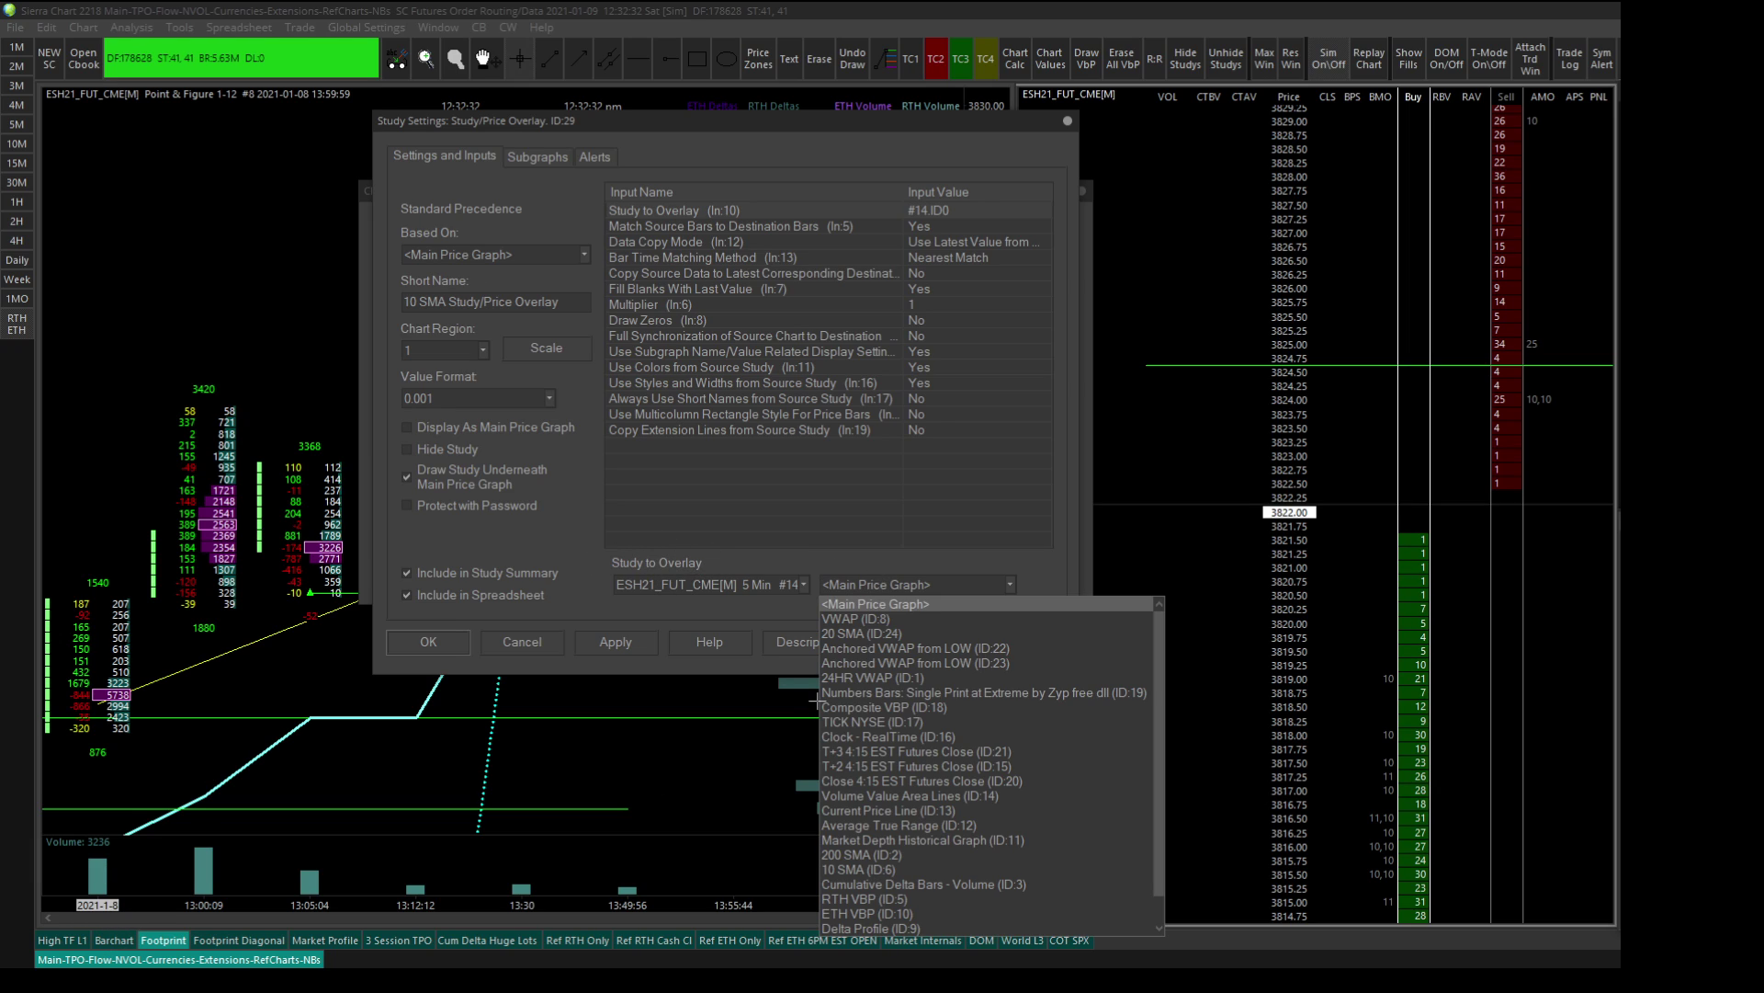
{"action": "left_click", "coordinate": [869, 870]}
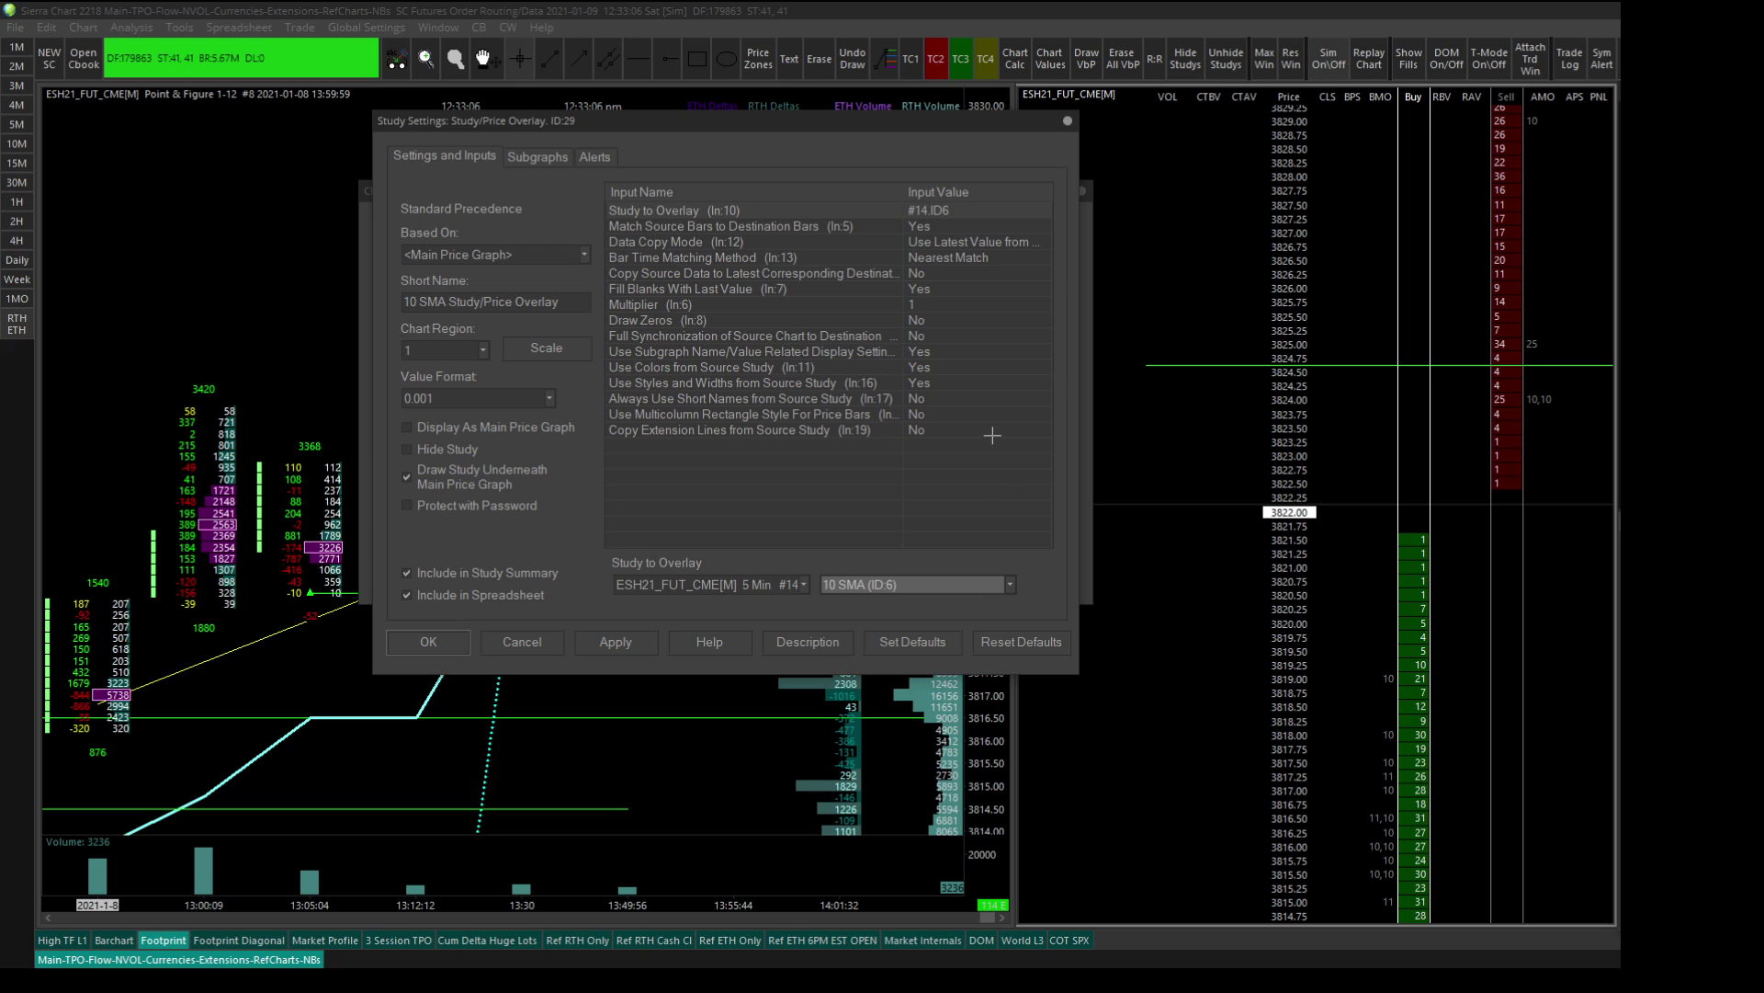
Turn off the overlay's study name, input values and global subgraph name display, and apply
{"action": "left_click", "coordinate": [933, 351]}
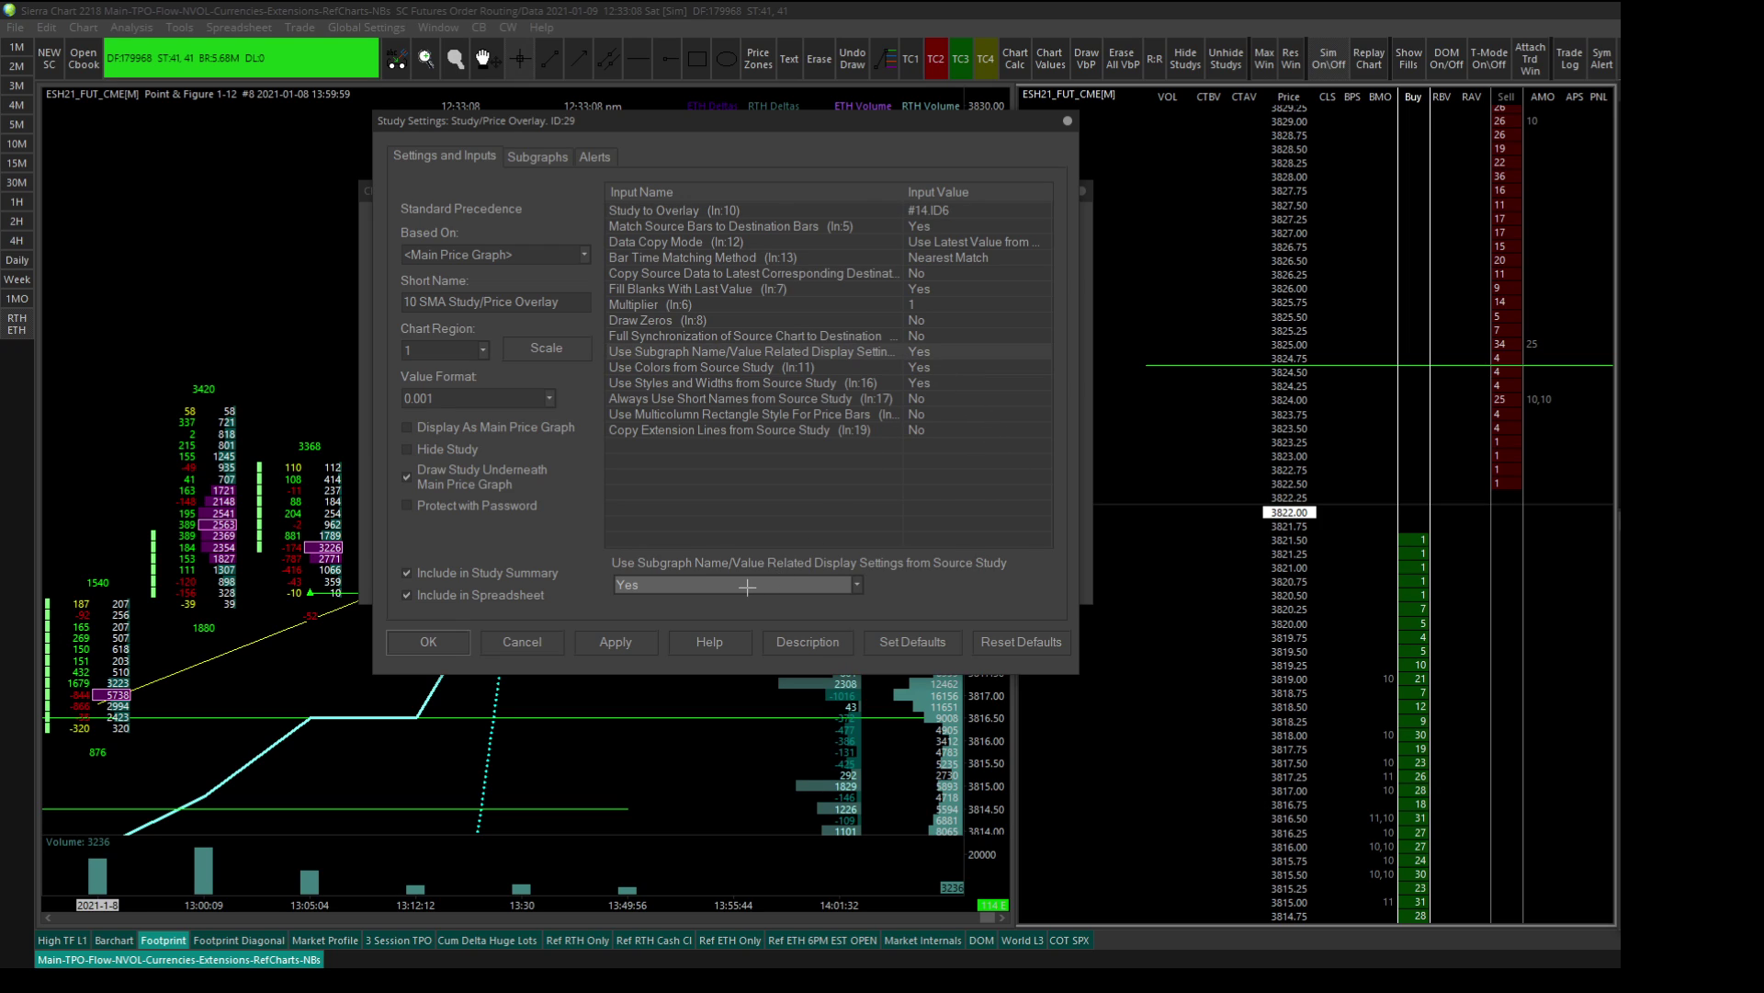
{"action": "left_click", "coordinate": [616, 641]}
{"action": "left_click", "coordinate": [540, 157]}
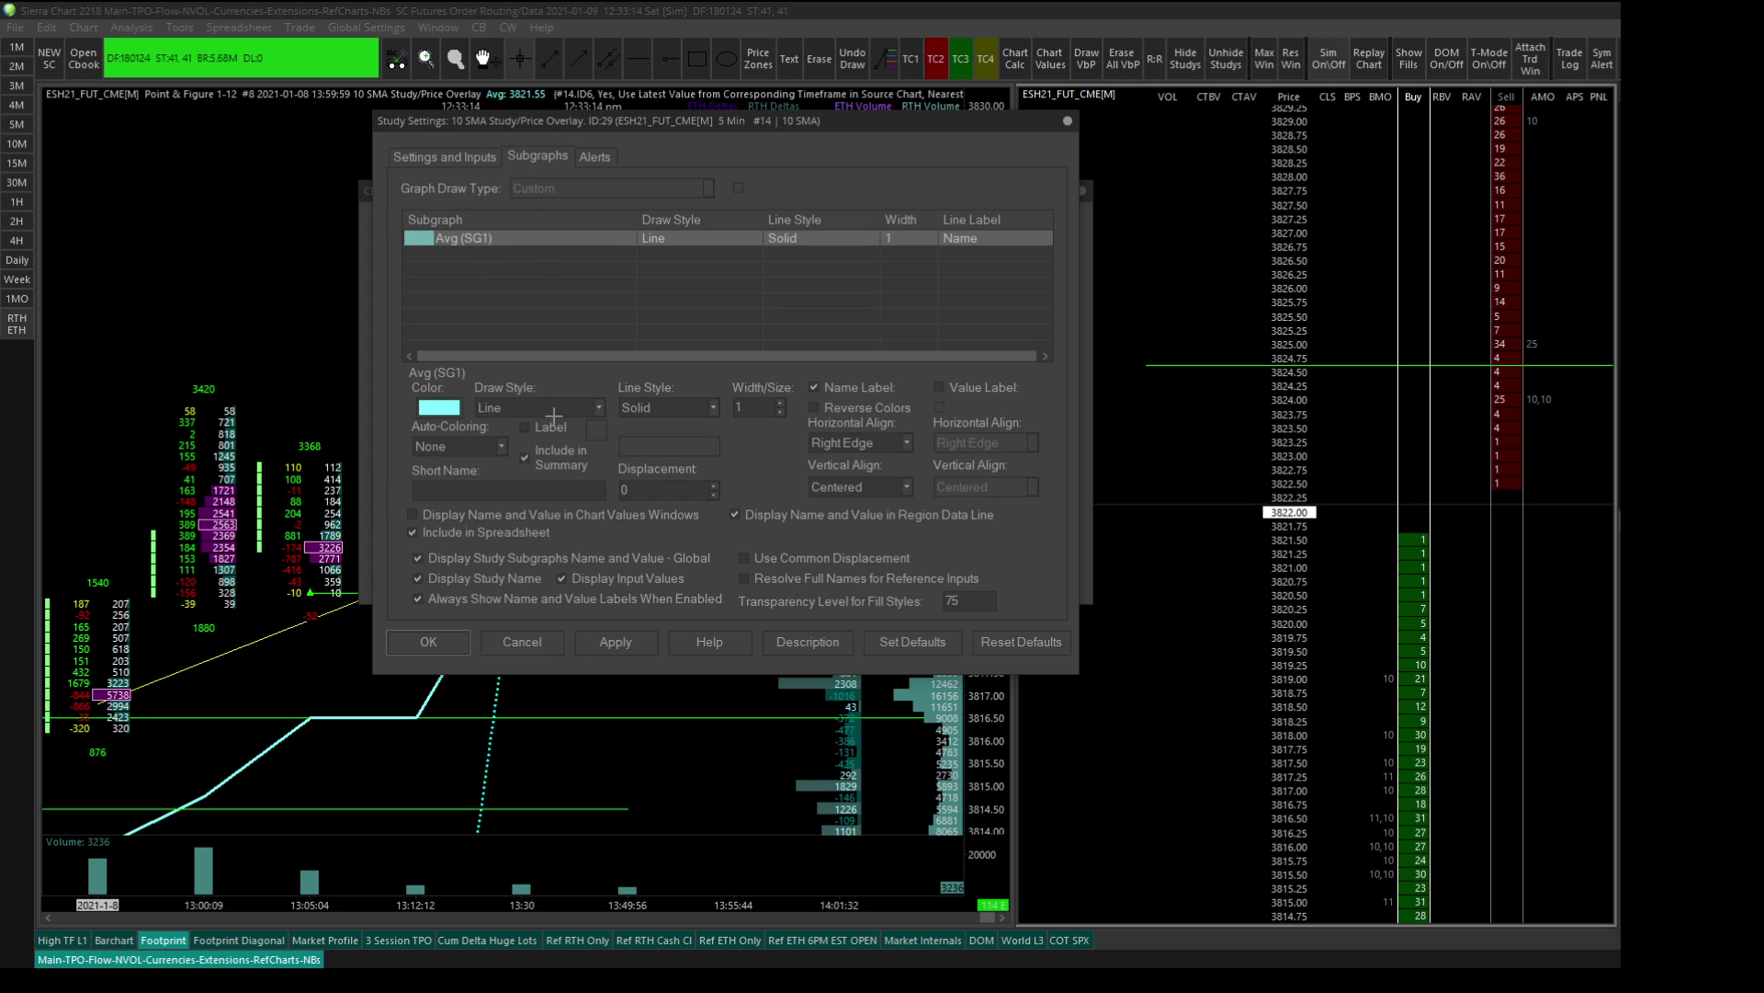
{"action": "left_click", "coordinate": [449, 579]}
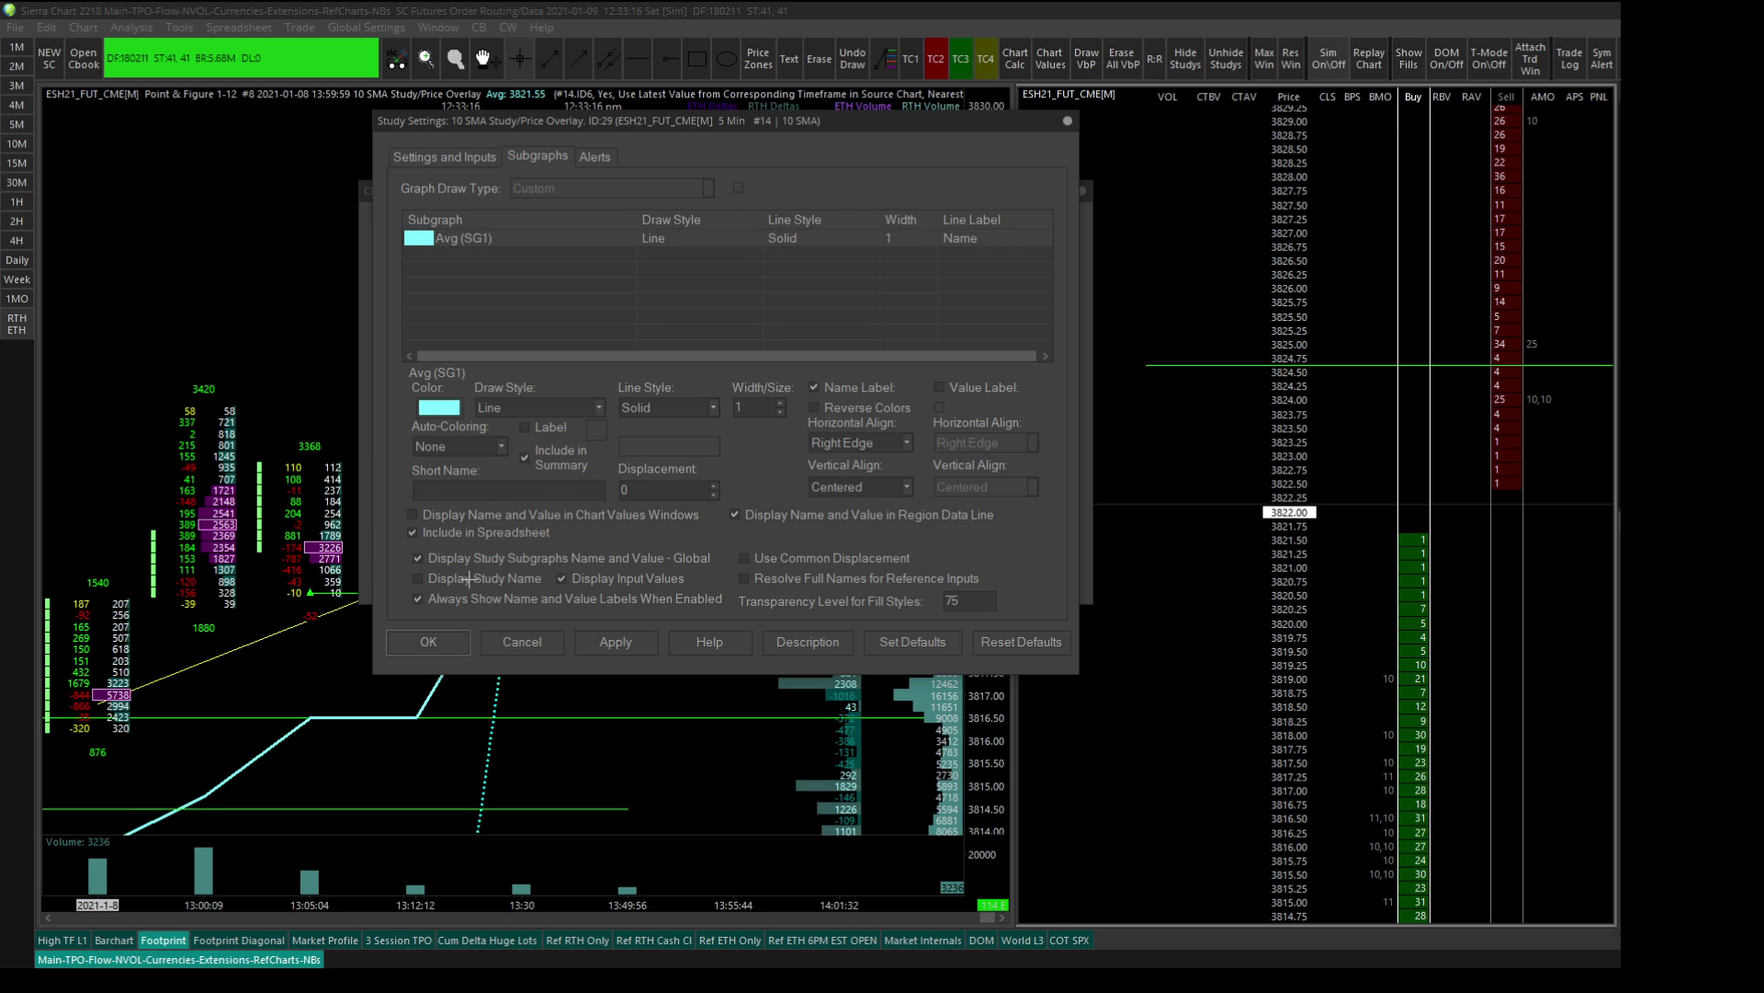
{"action": "left_click", "coordinate": [593, 581]}
{"action": "left_click", "coordinate": [467, 563]}
{"action": "left_click", "coordinate": [616, 642]}
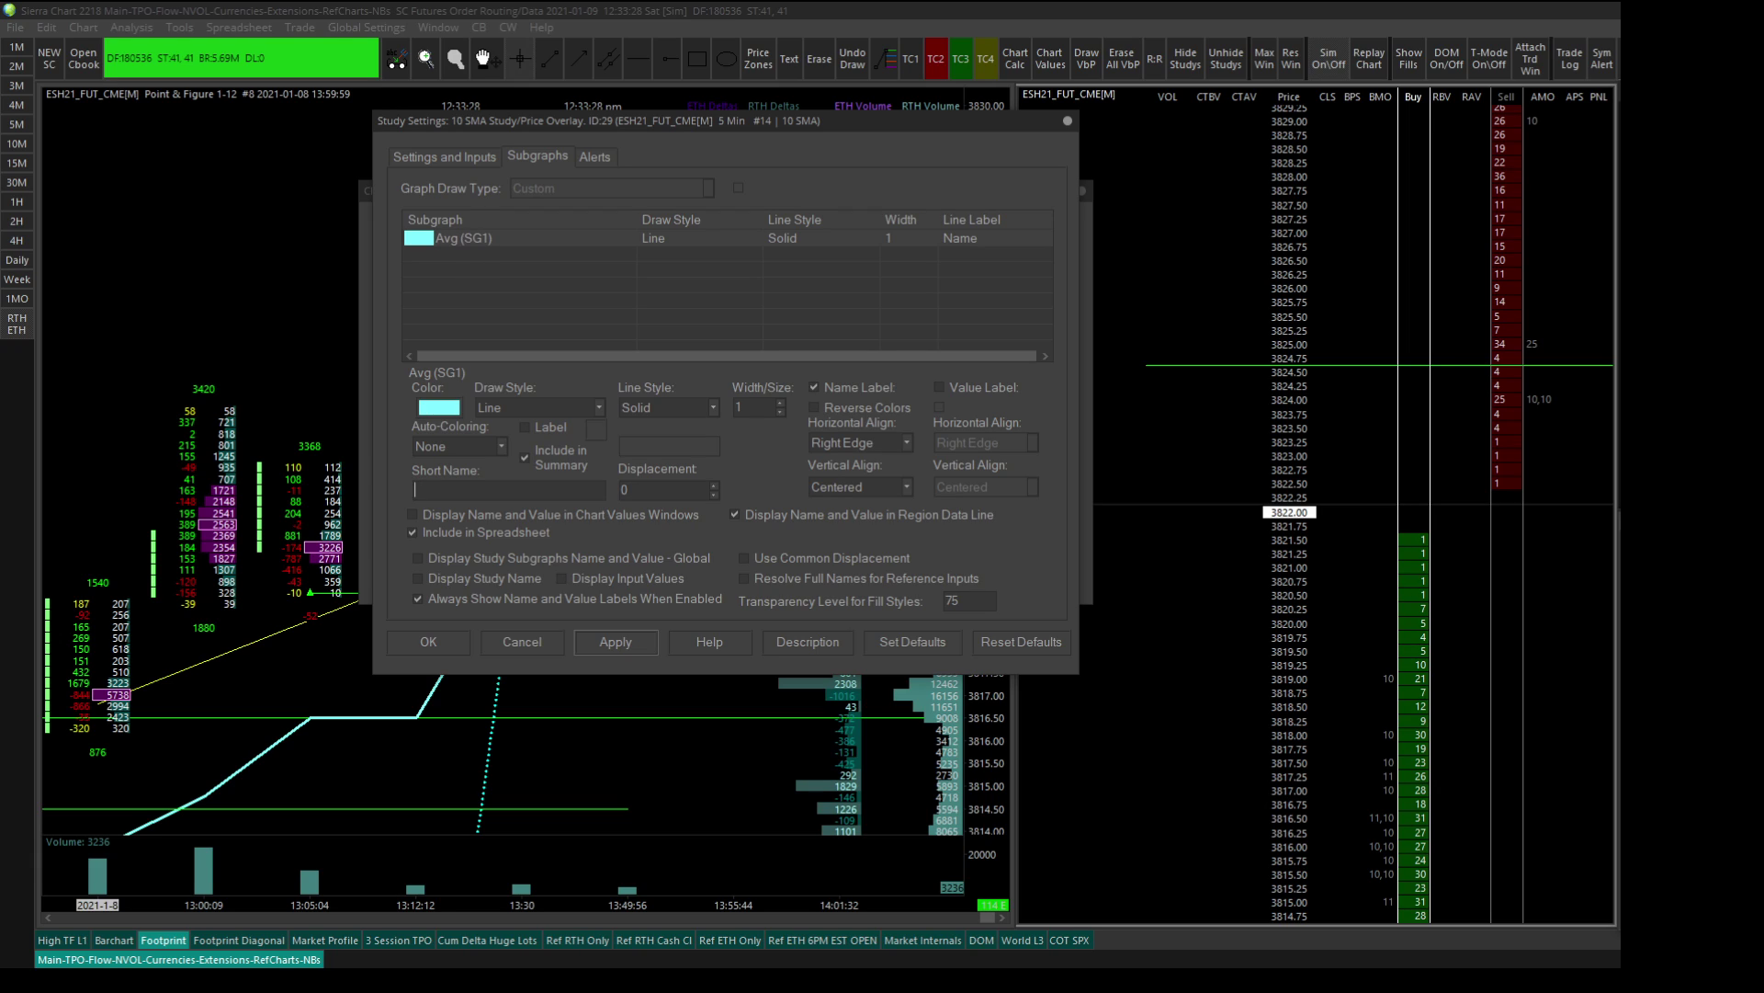
Set the overlay subgraph's short name to 'custom sma', apply it and close the settings
{"action": "type", "text": "custom sma"}
{"action": "left_click", "coordinate": [445, 156]}
{"action": "left_click", "coordinate": [533, 156]}
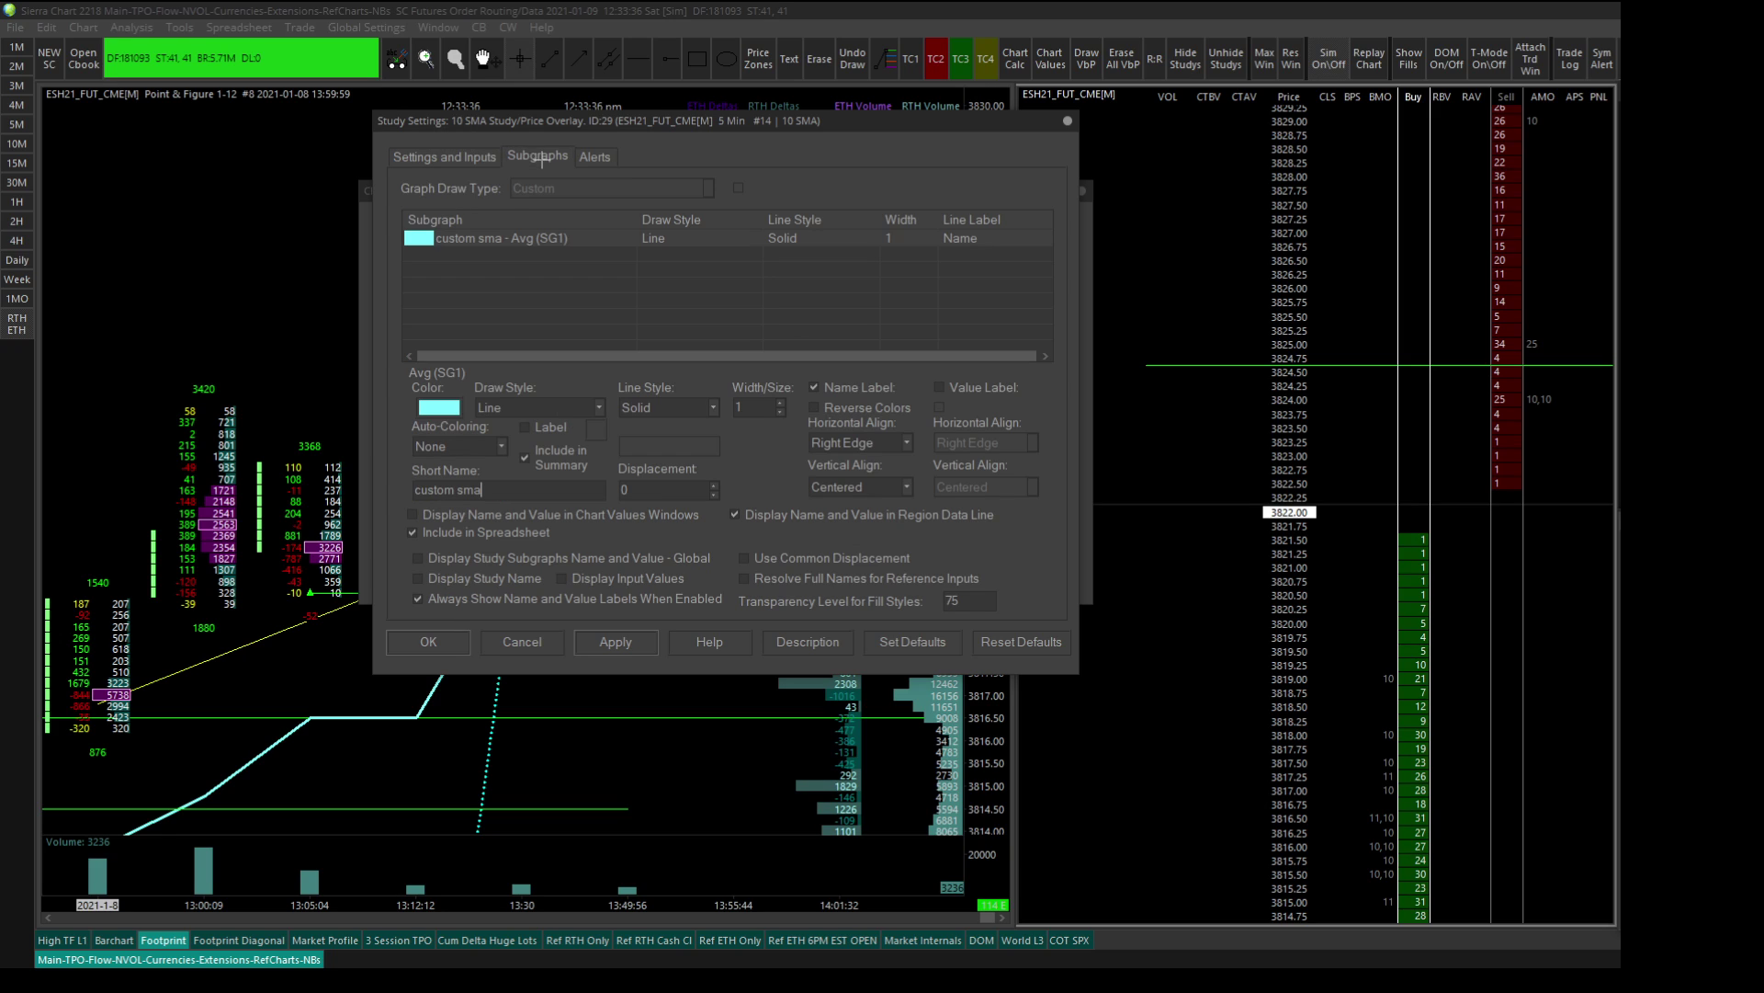
{"action": "left_click", "coordinate": [634, 648]}
{"action": "left_click", "coordinate": [625, 643]}
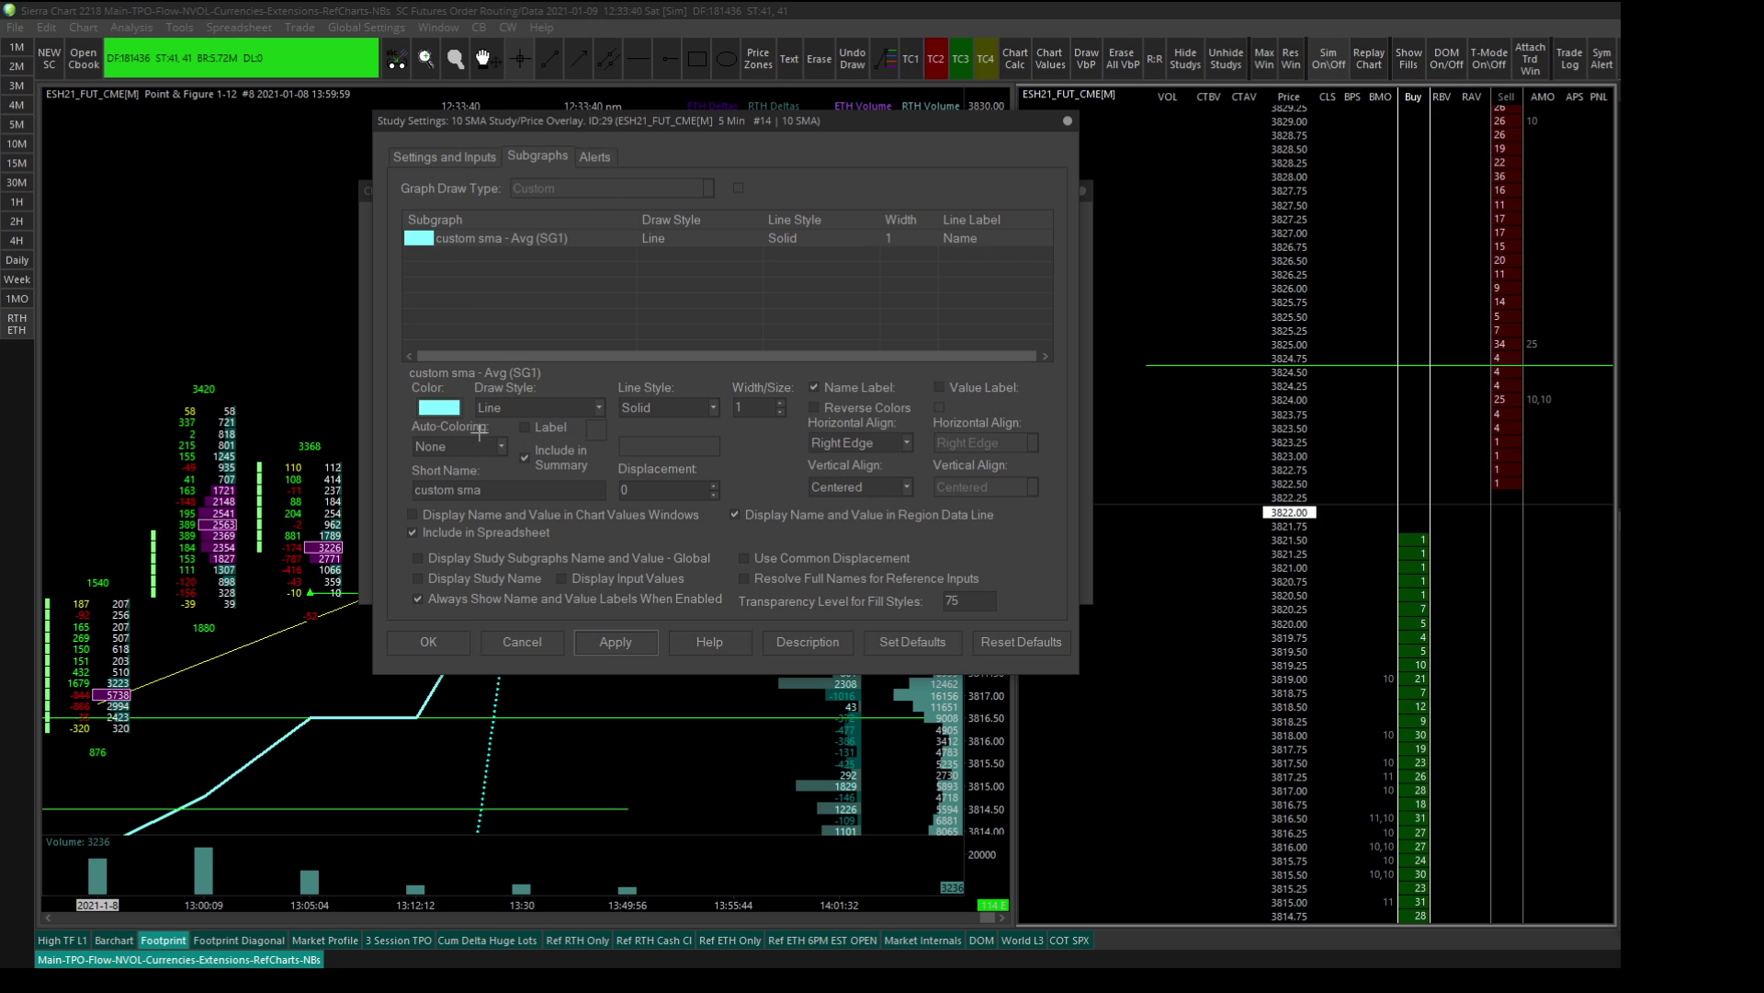
{"action": "left_click", "coordinate": [428, 642]}
{"action": "left_click_drag", "start_coordinate": [573, 190], "coordinate": [505, 162]}
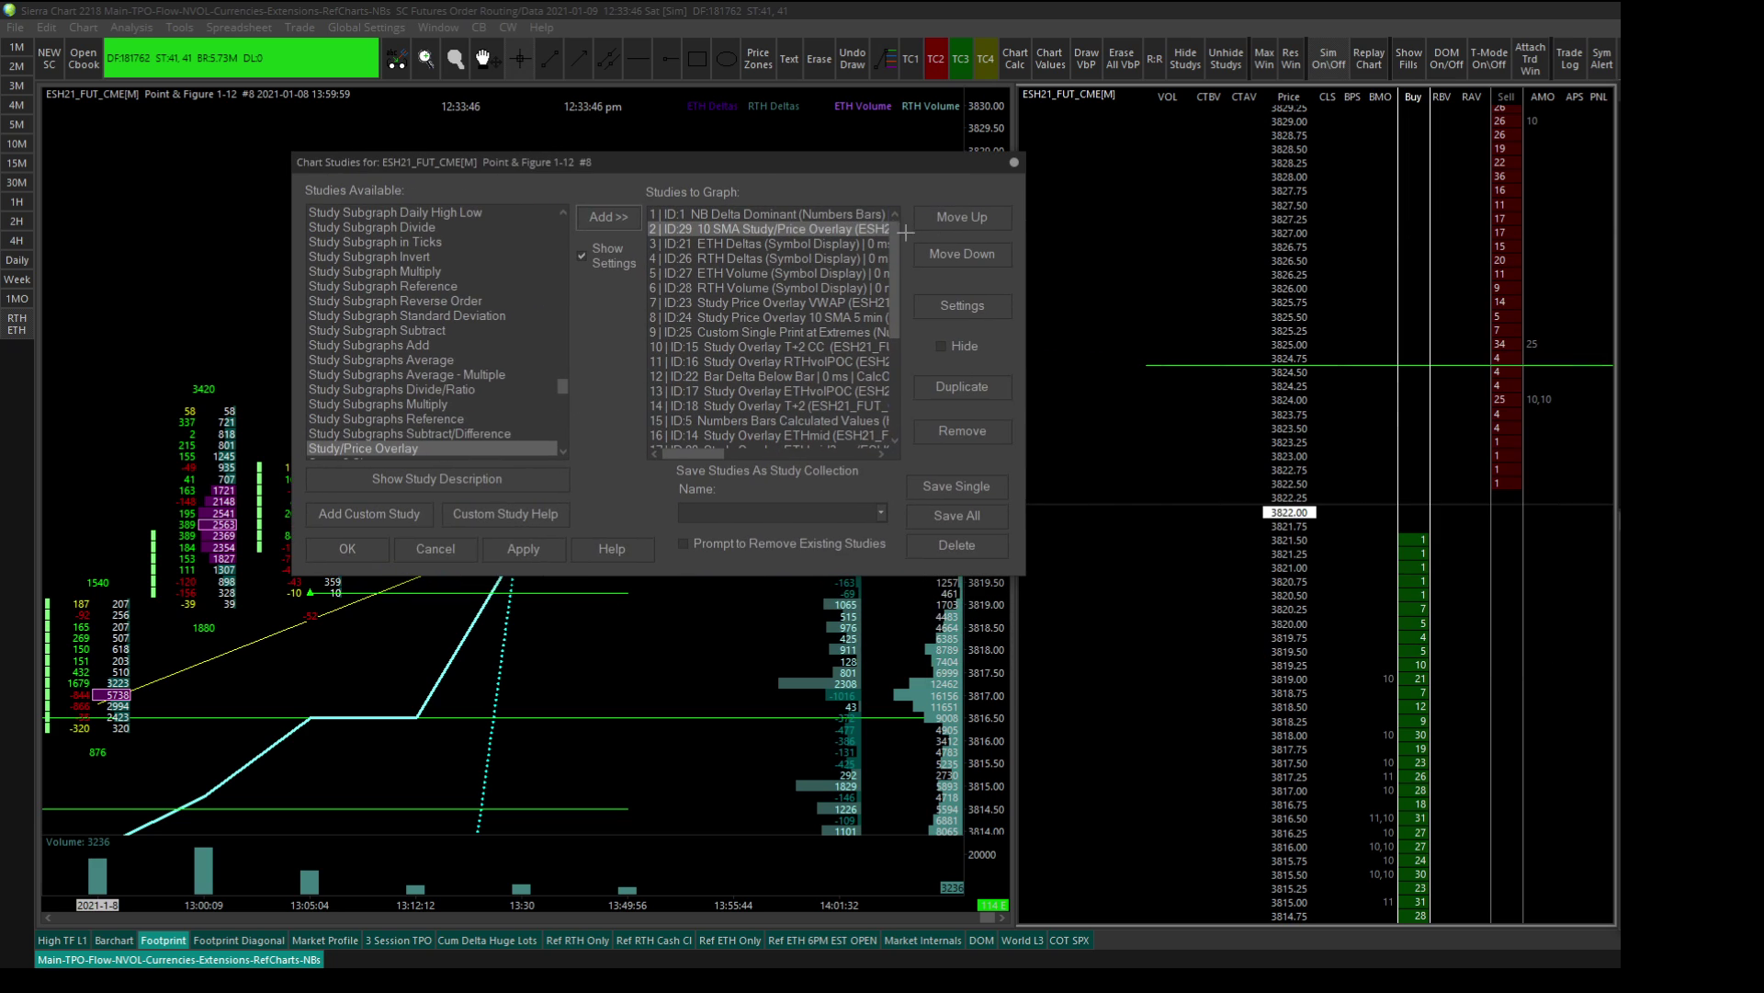
Toggle the overlay's Always Use Short Names from Source Study to Yes, then back to No
{"action": "left_click", "coordinate": [962, 305]}
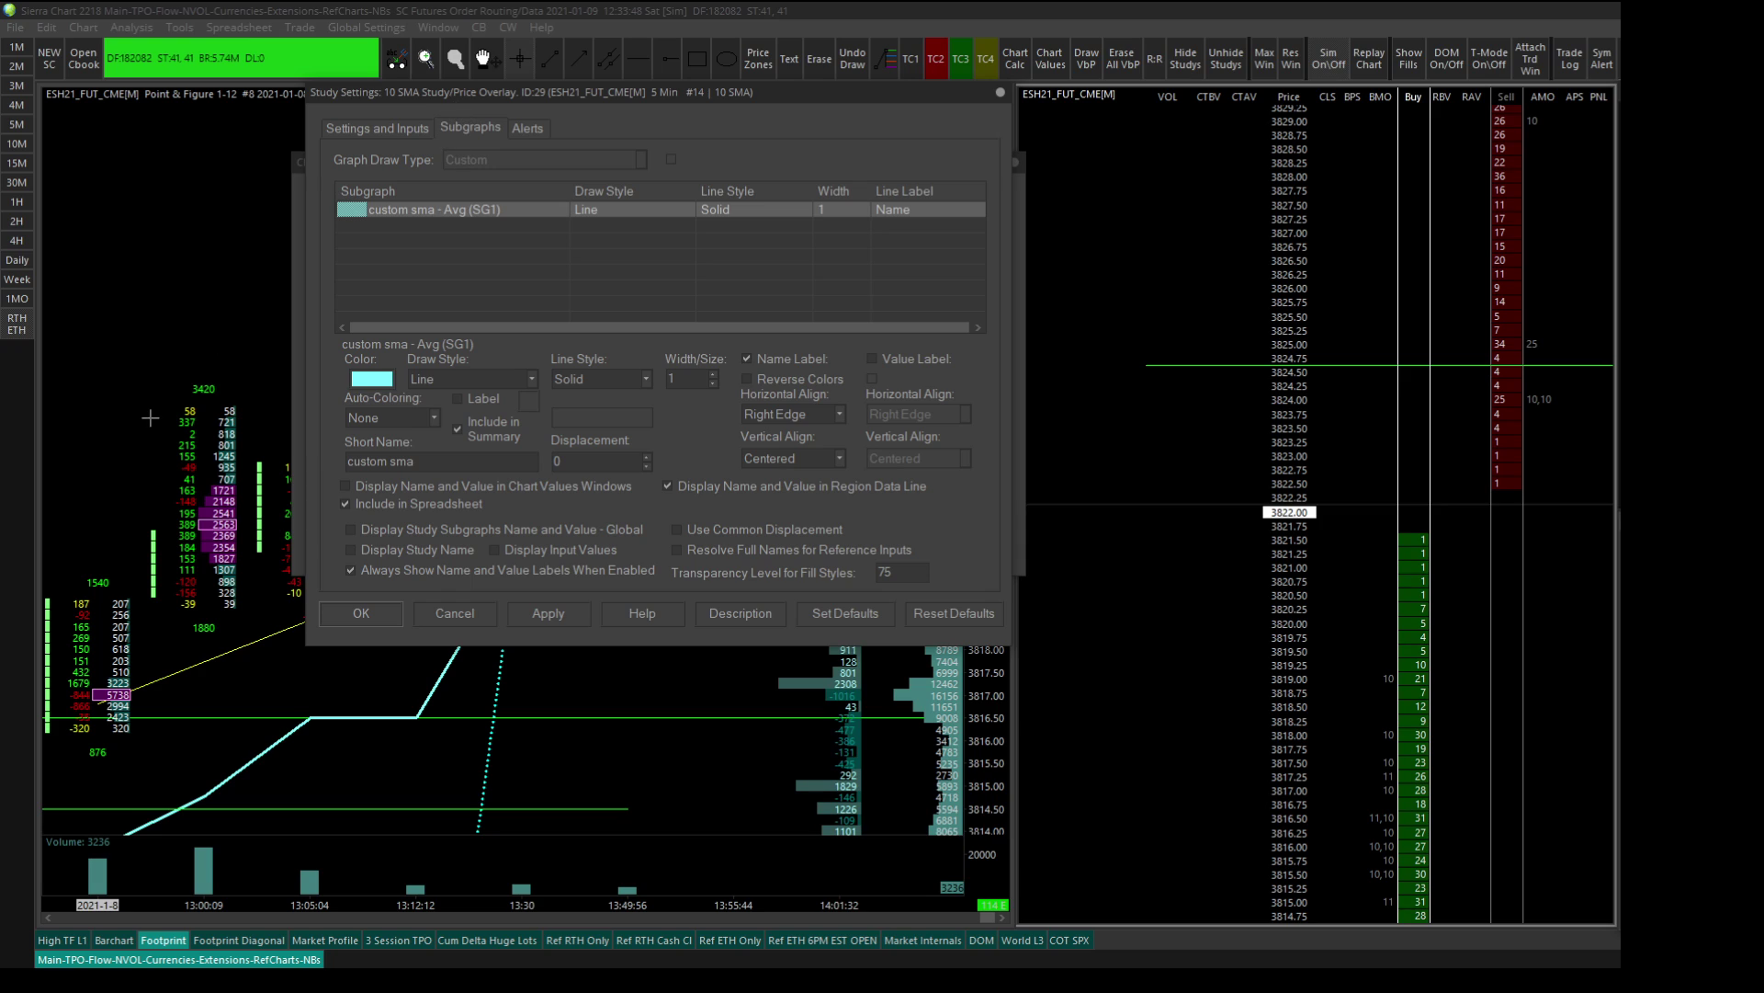
{"action": "left_click", "coordinate": [386, 129]}
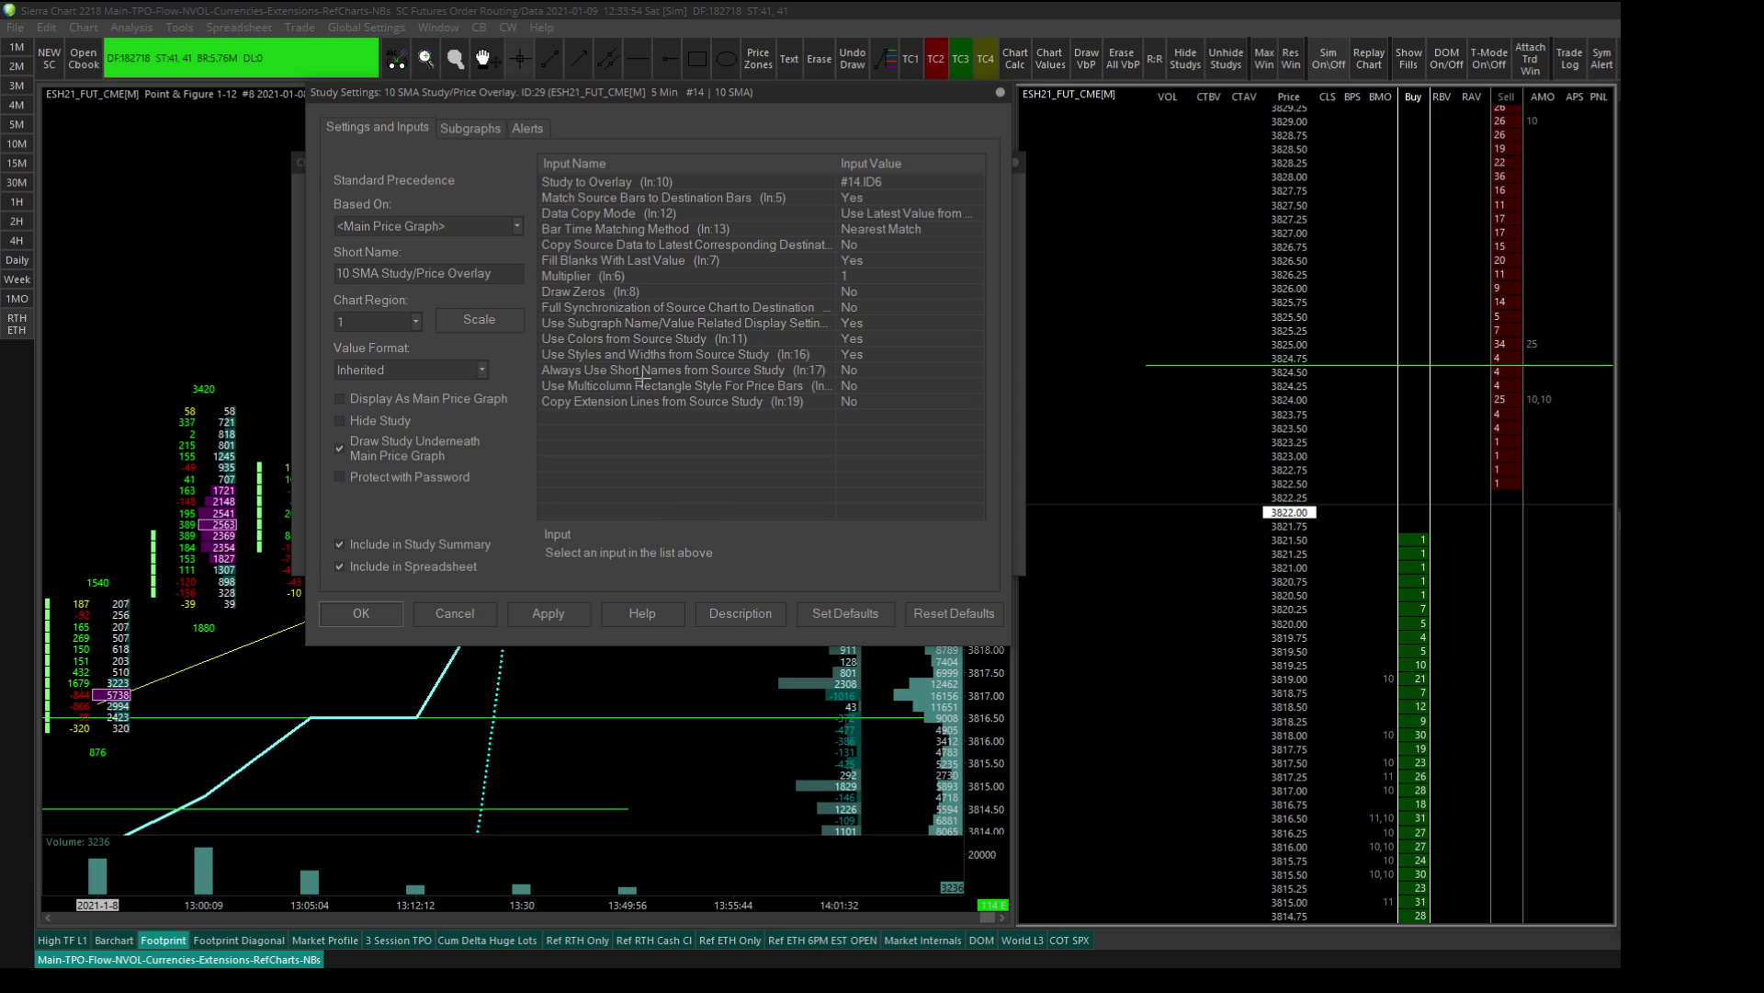
{"action": "left_click", "coordinate": [855, 371]}
{"action": "left_click", "coordinate": [658, 554]}
{"action": "left_click", "coordinate": [618, 578]}
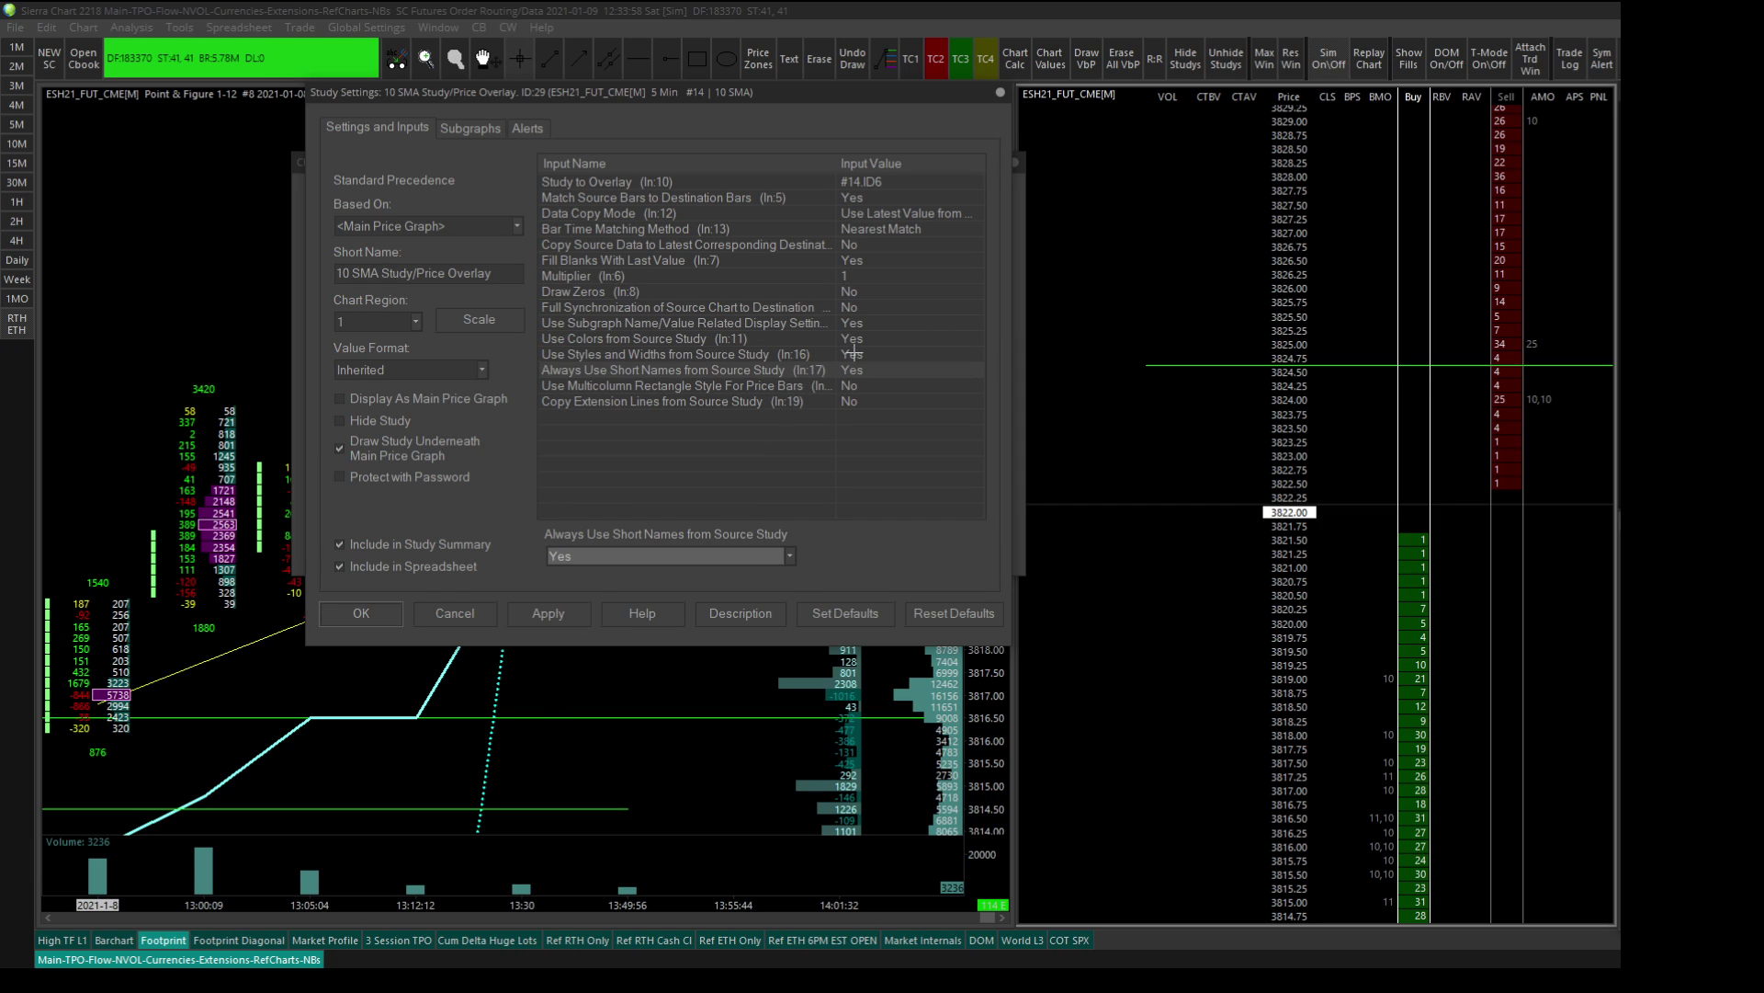
{"action": "left_click", "coordinate": [610, 556]}
{"action": "left_click", "coordinate": [580, 588]}
{"action": "left_click", "coordinate": [551, 613]}
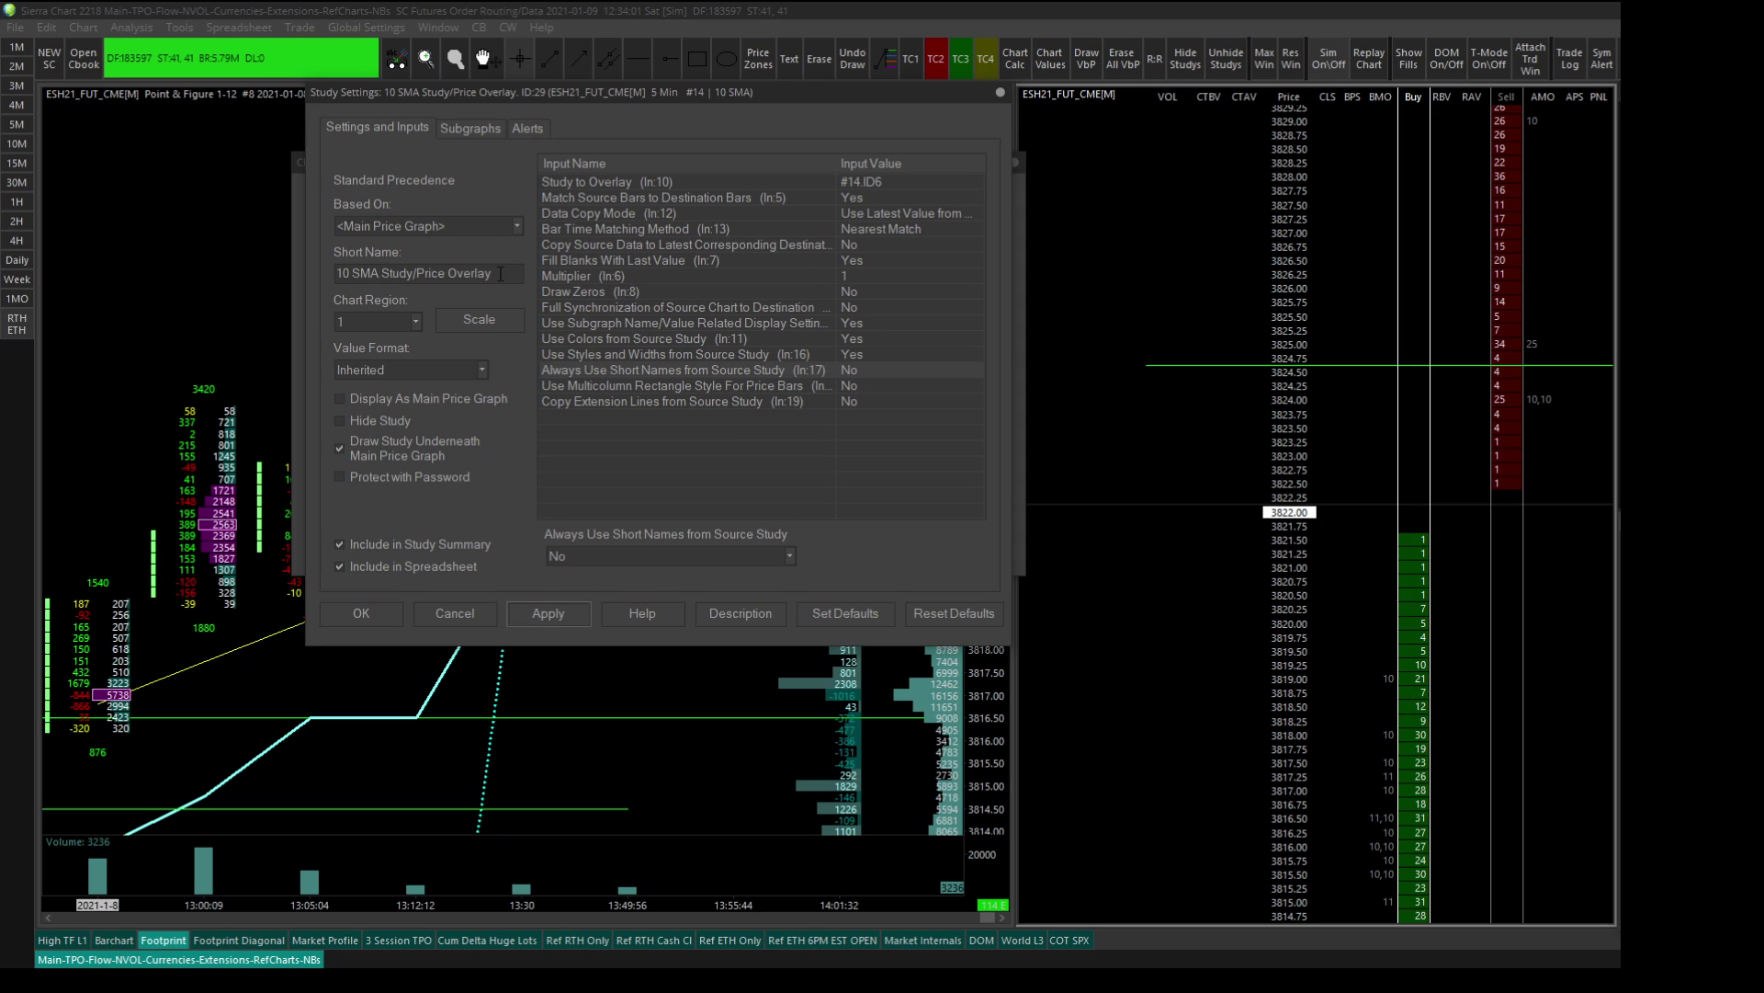
Cancel the study settings and remove the 10 SMA Study/Price Overlay from the chart
{"action": "left_click", "coordinate": [469, 128]}
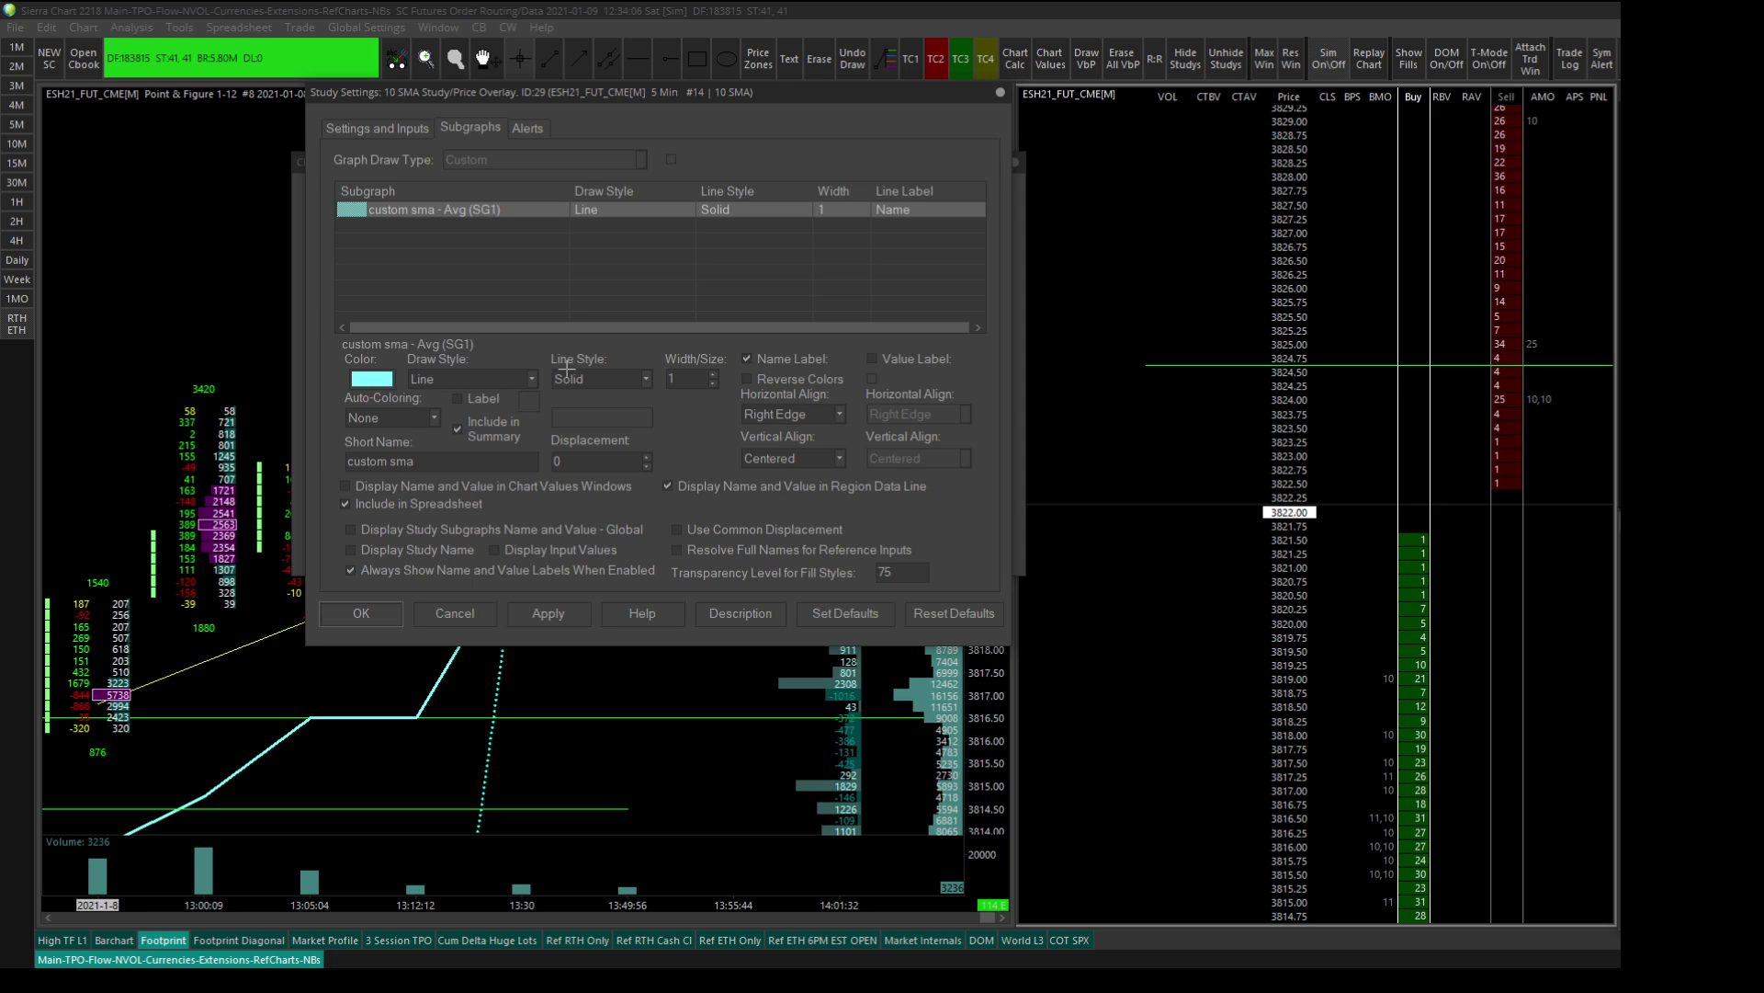
{"action": "left_click", "coordinate": [337, 138]}
{"action": "left_click", "coordinate": [738, 371]}
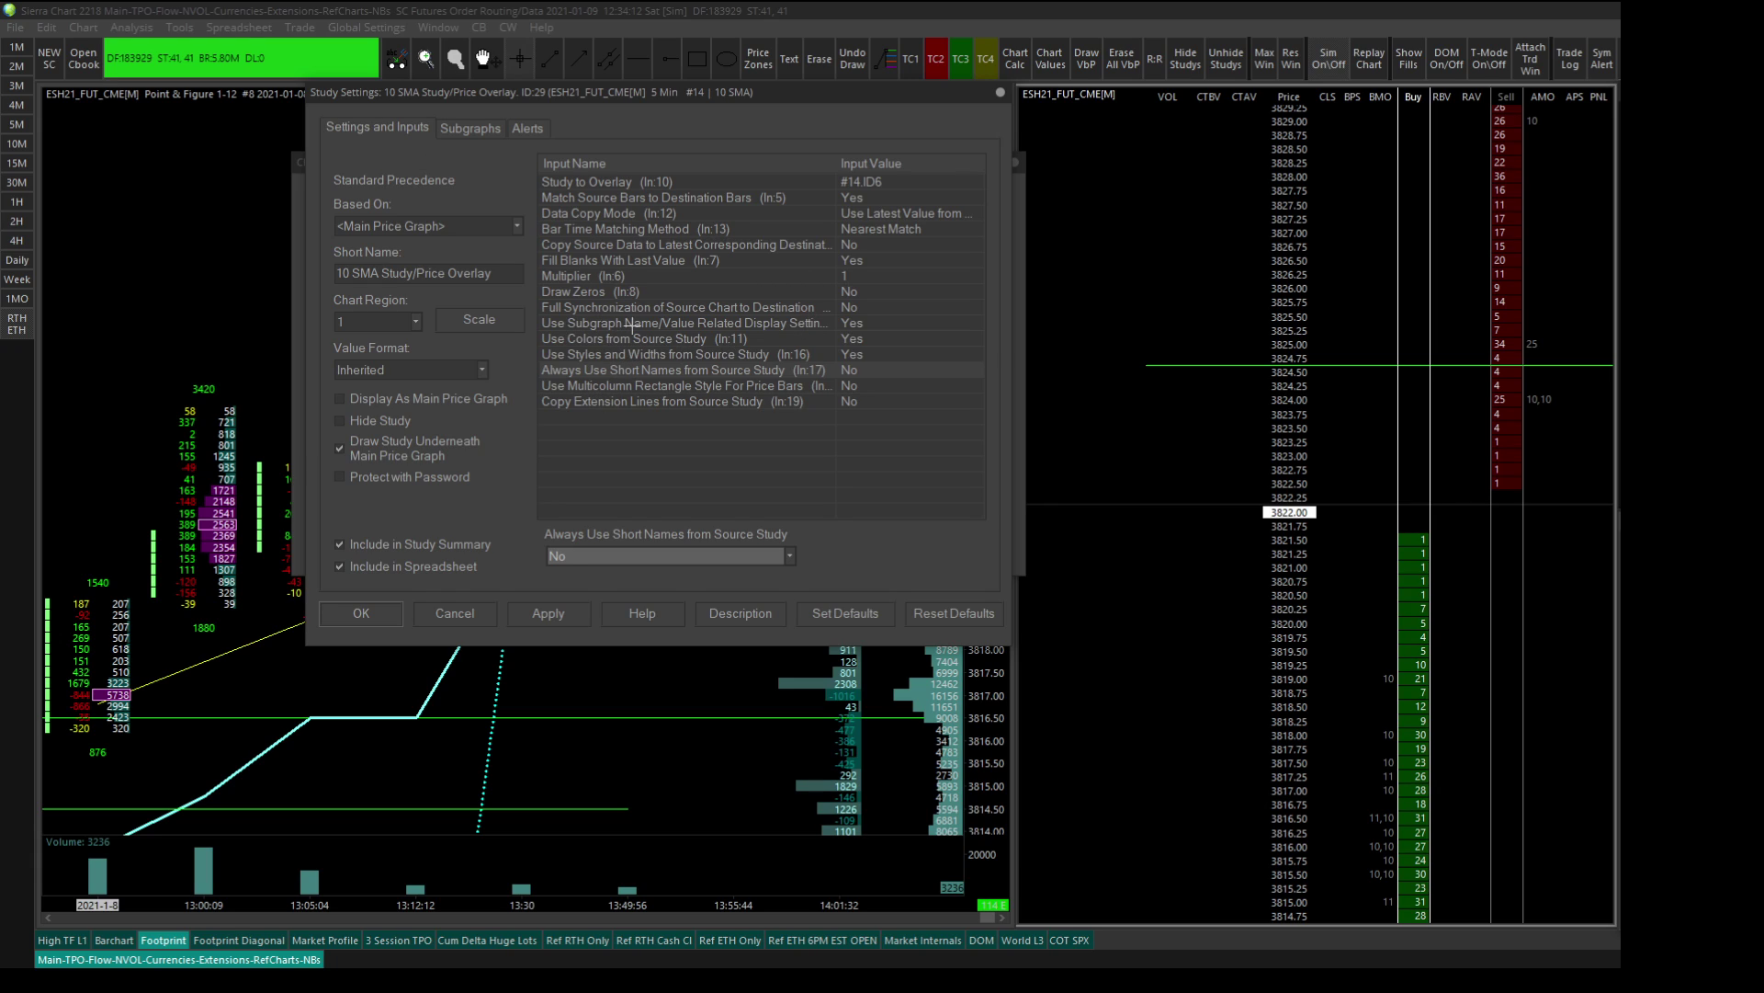
{"action": "left_click", "coordinate": [469, 129]}
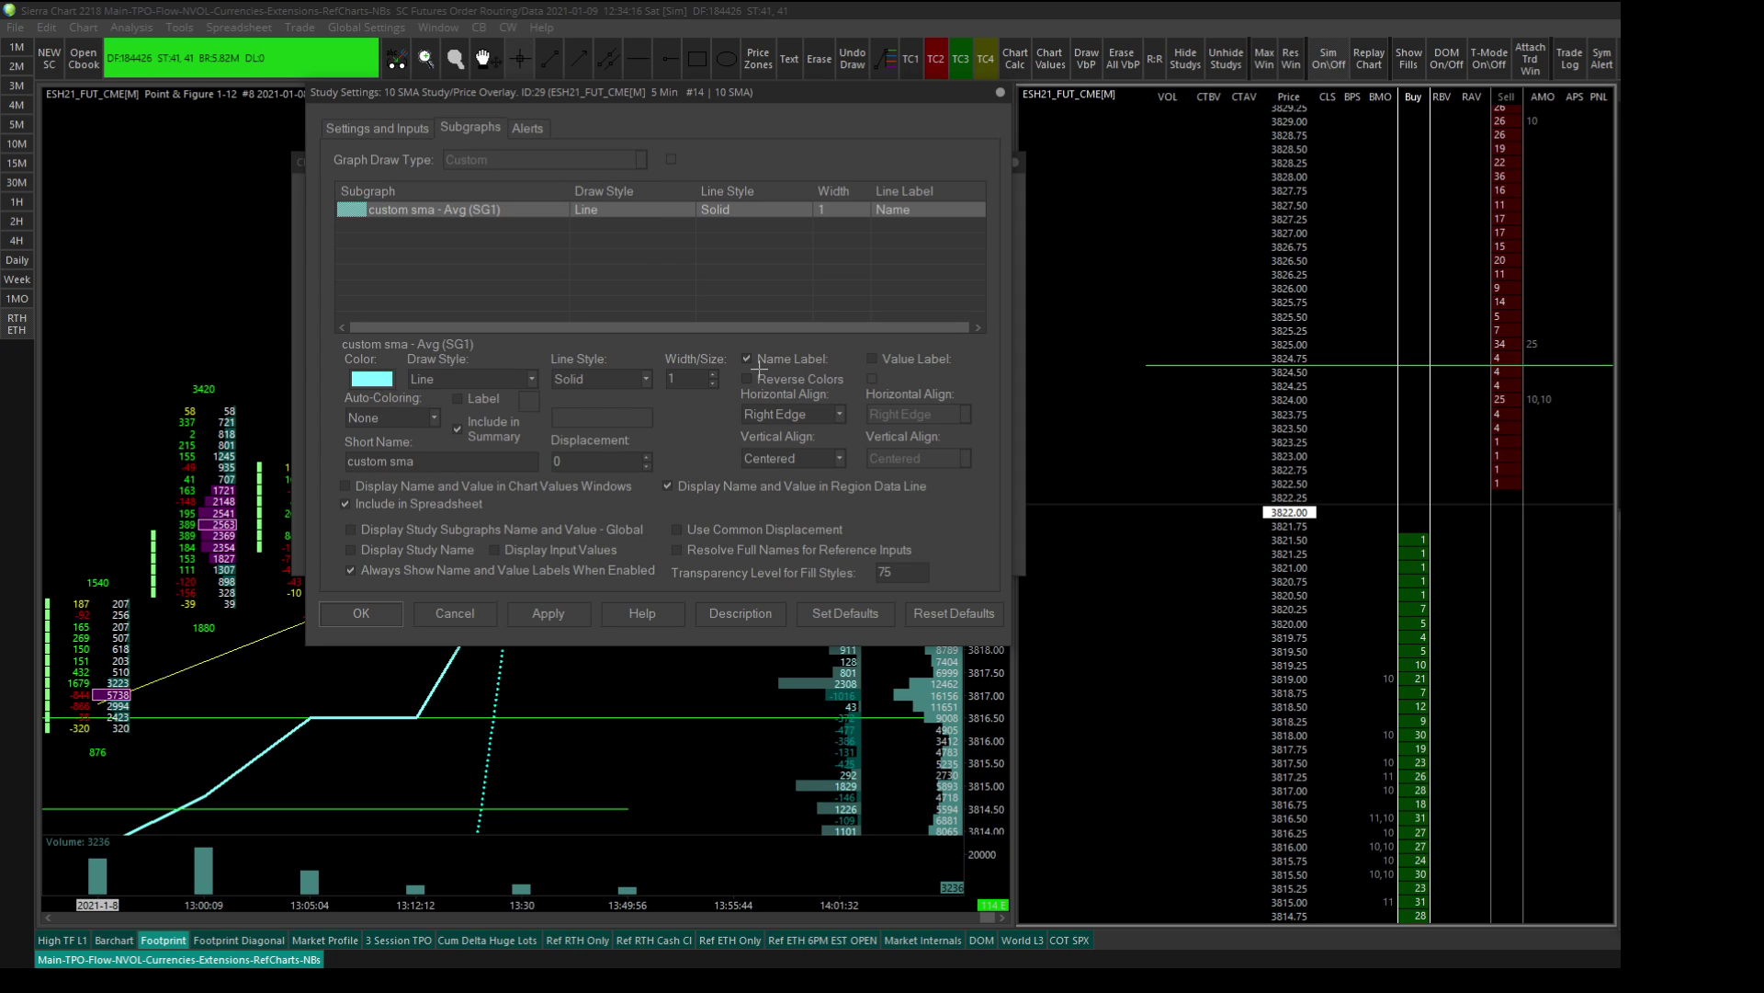
{"action": "left_click", "coordinate": [386, 128]}
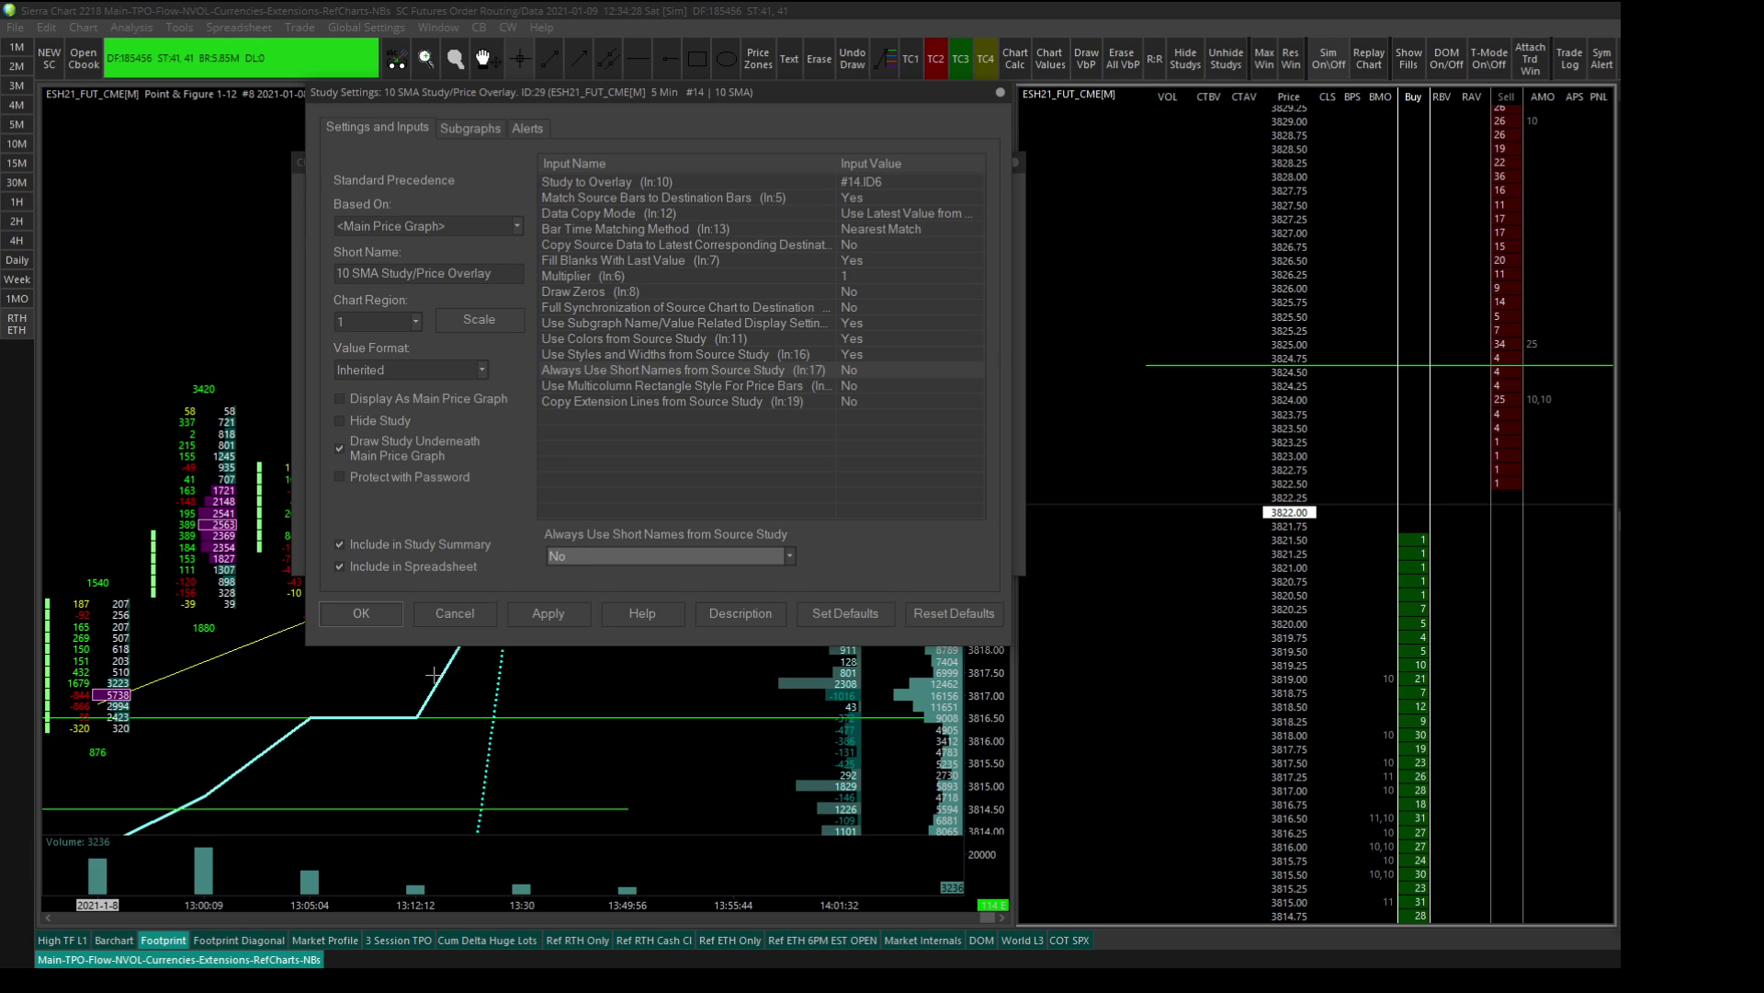
{"action": "left_click", "coordinate": [454, 614]}
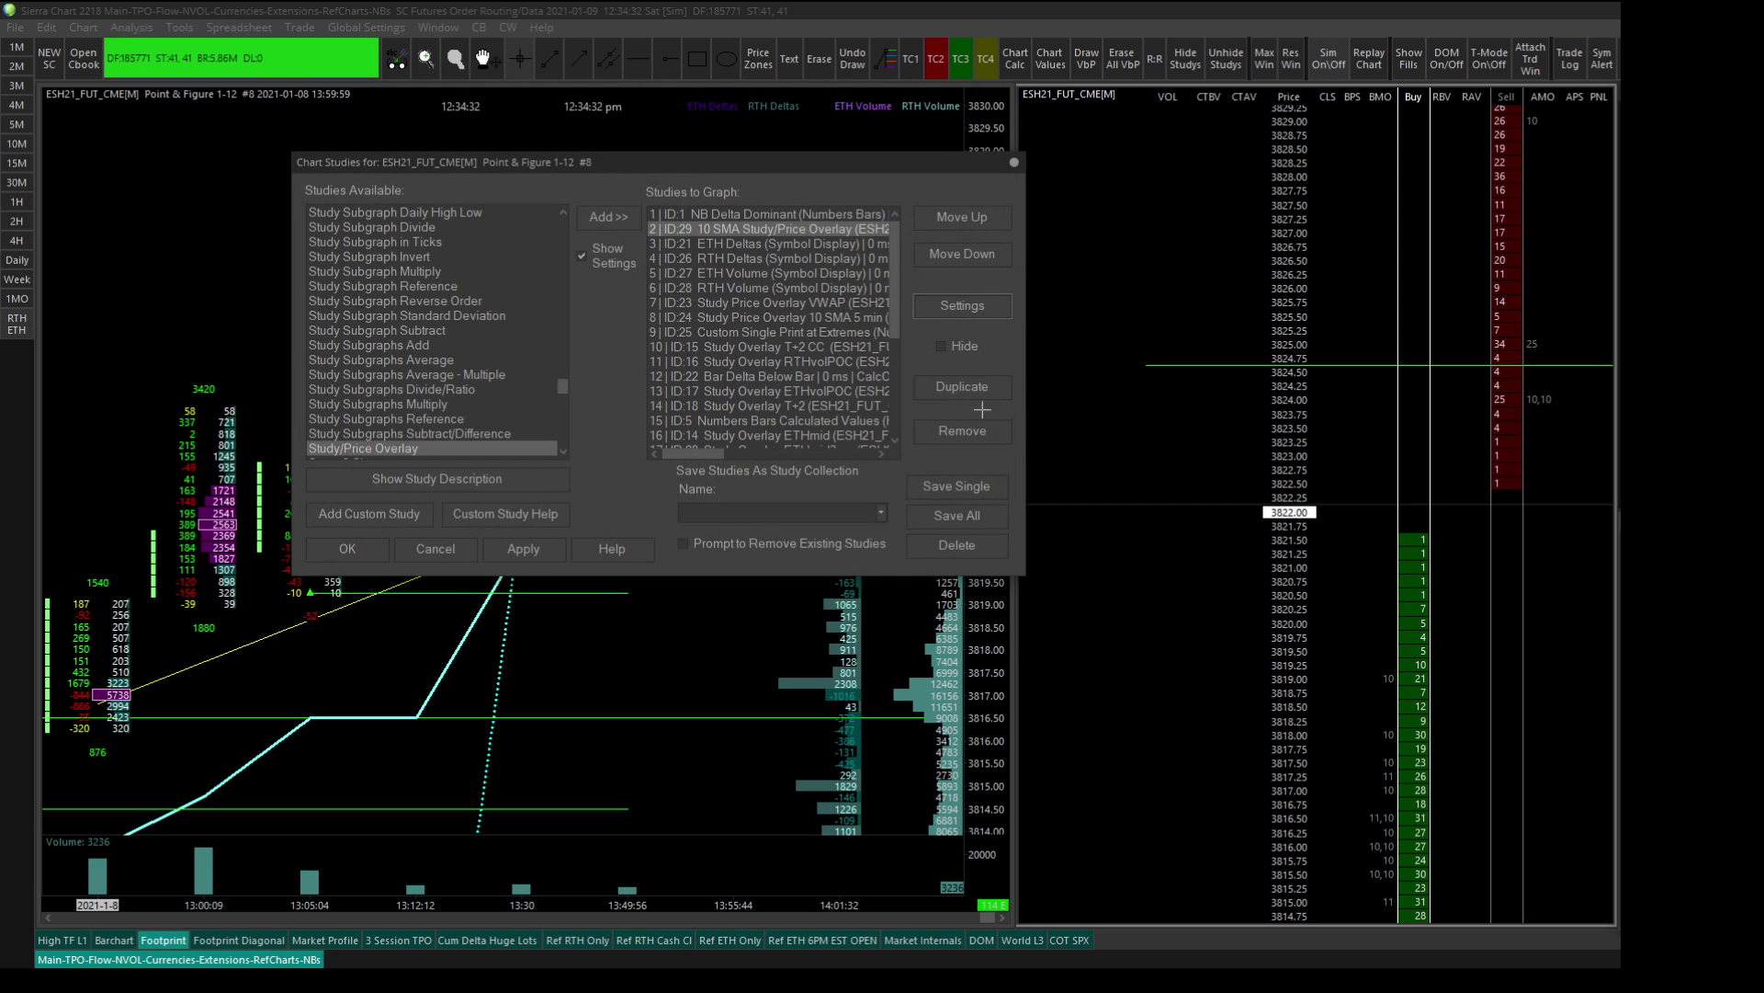
{"action": "left_click", "coordinate": [962, 430]}
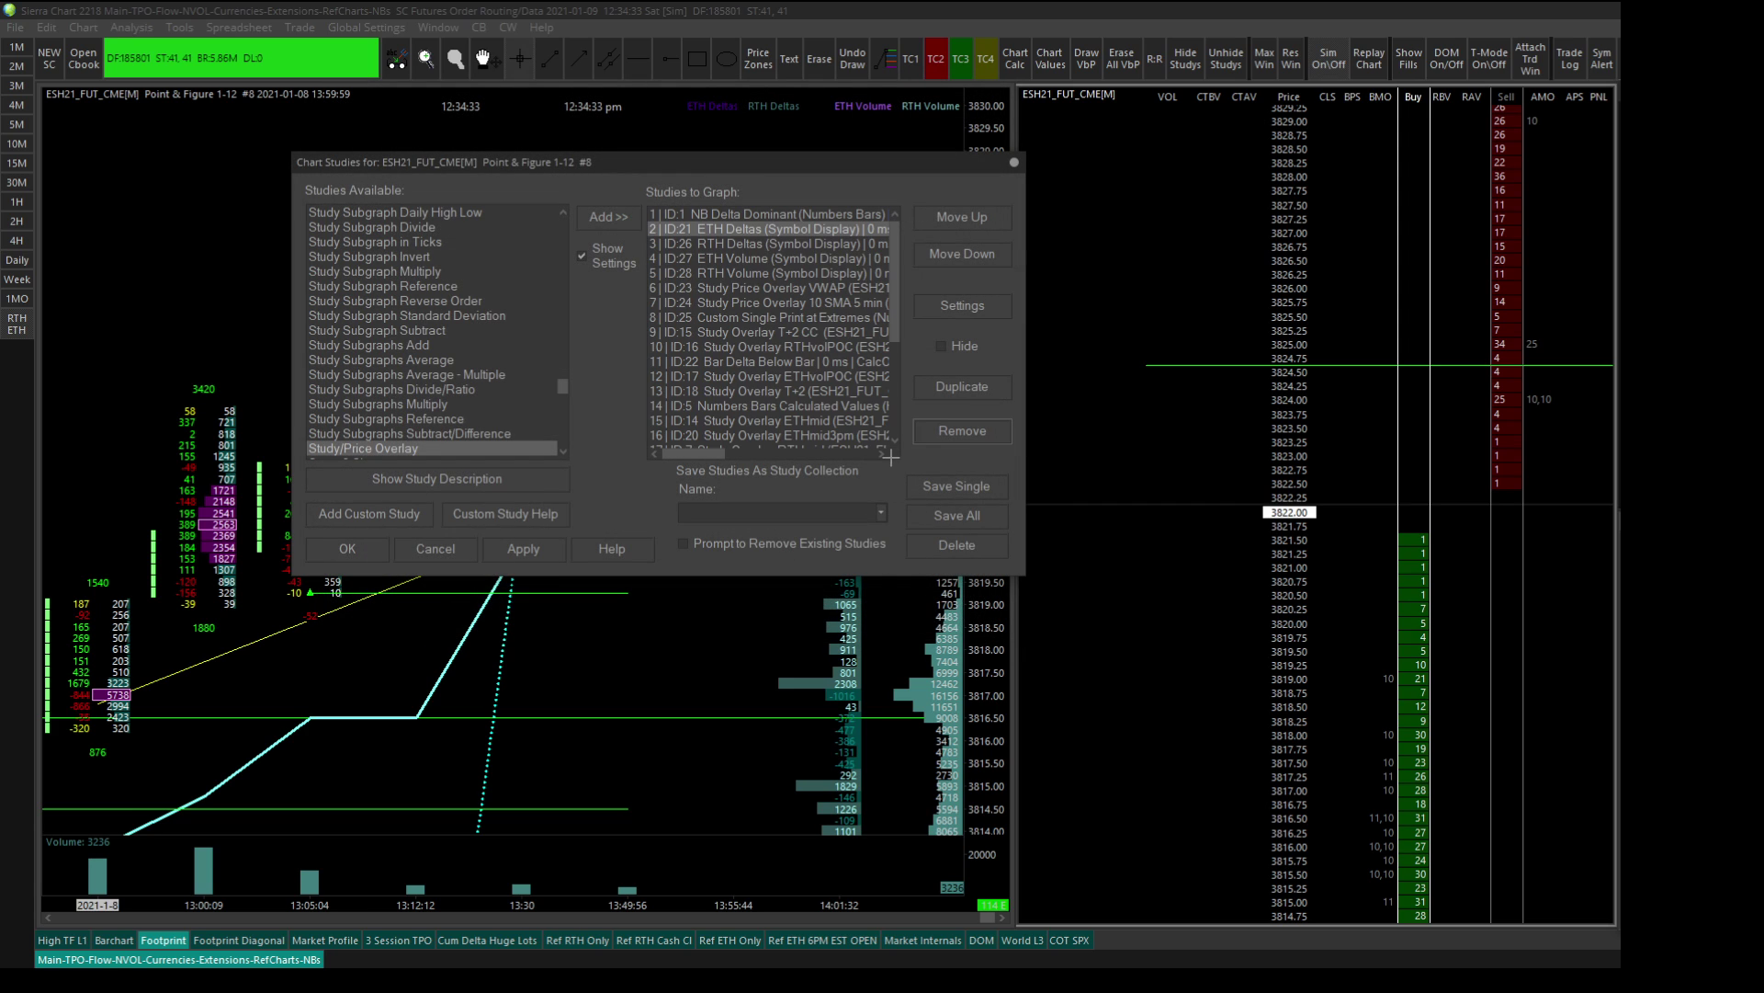
{"action": "left_click", "coordinate": [348, 549]}
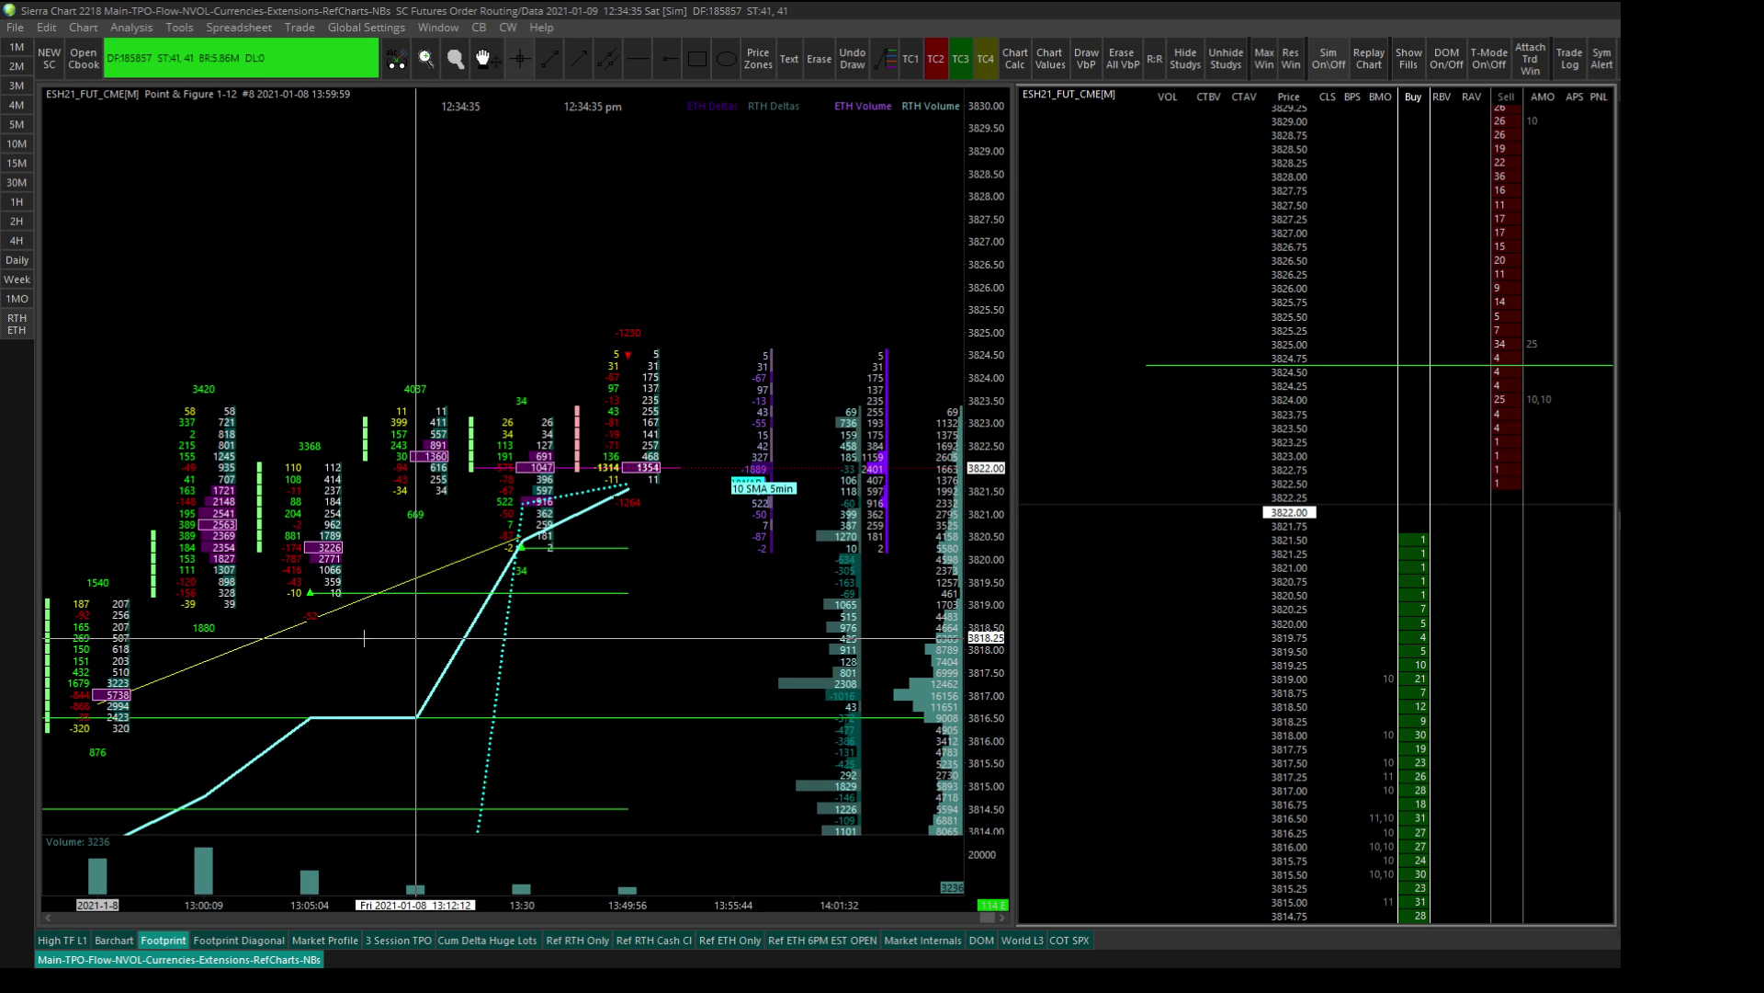
Switch to the Ref RTH Only 120 Min ESH21 reference chart
{"action": "left_click", "coordinate": [578, 938]}
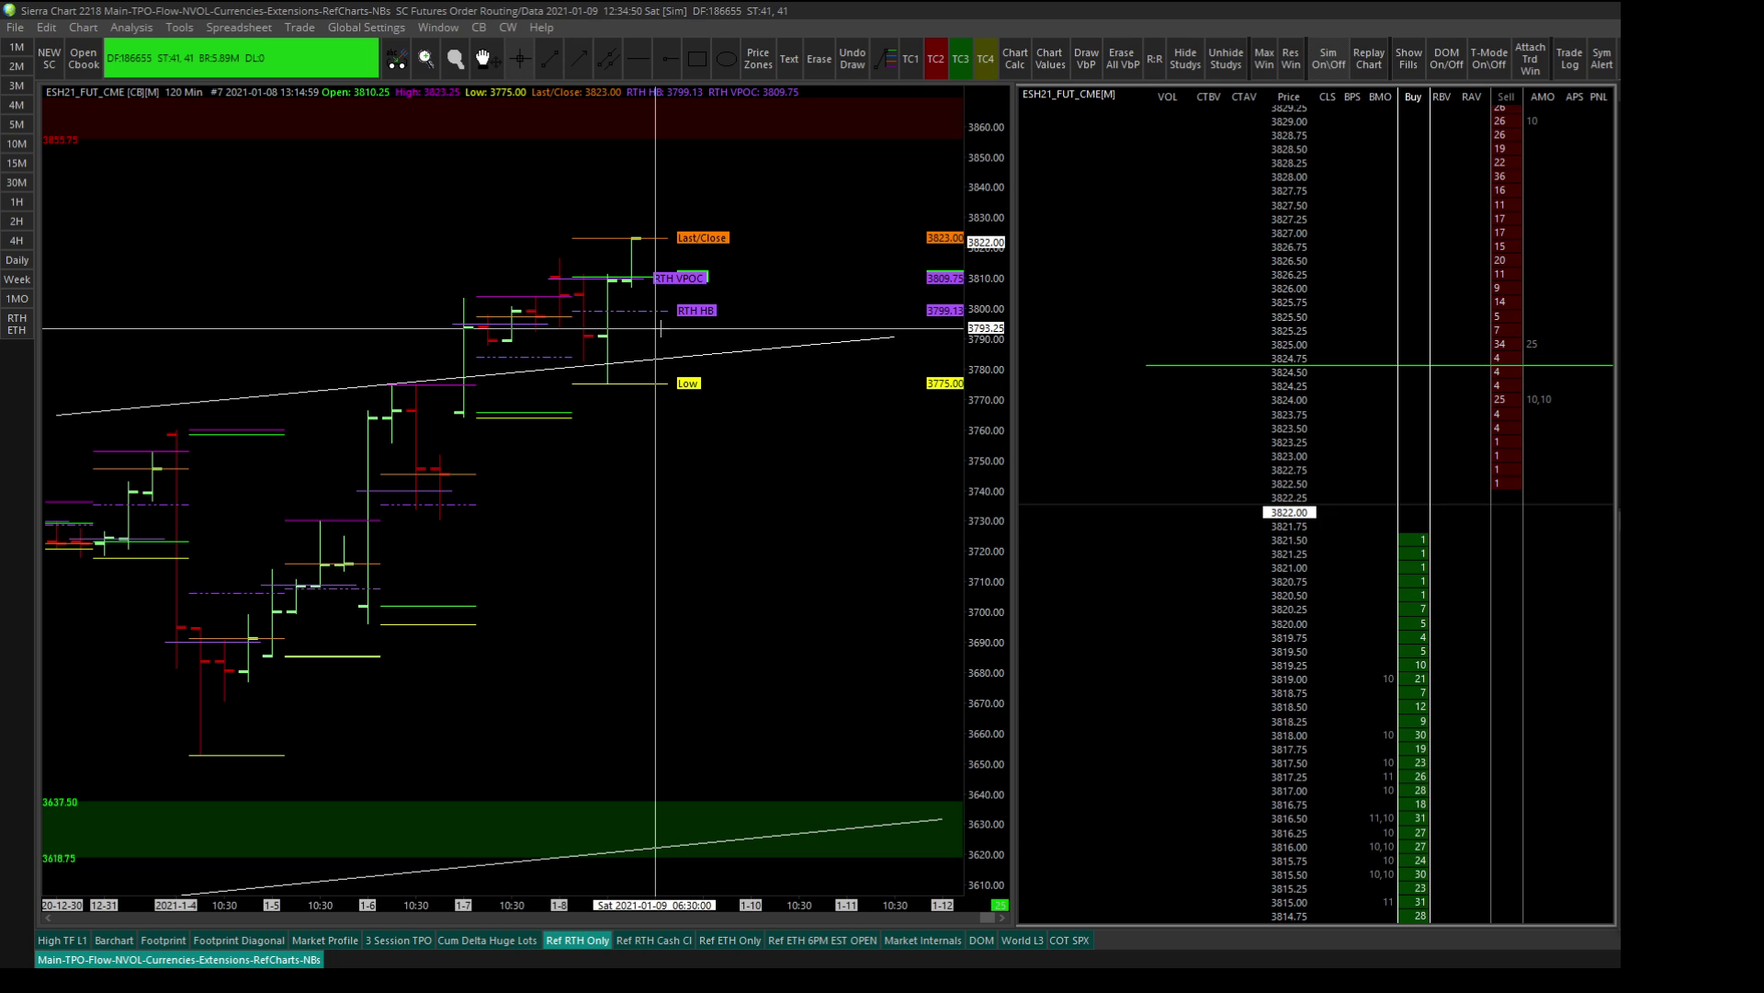
{"action": "right_click", "coordinate": [528, 211]}
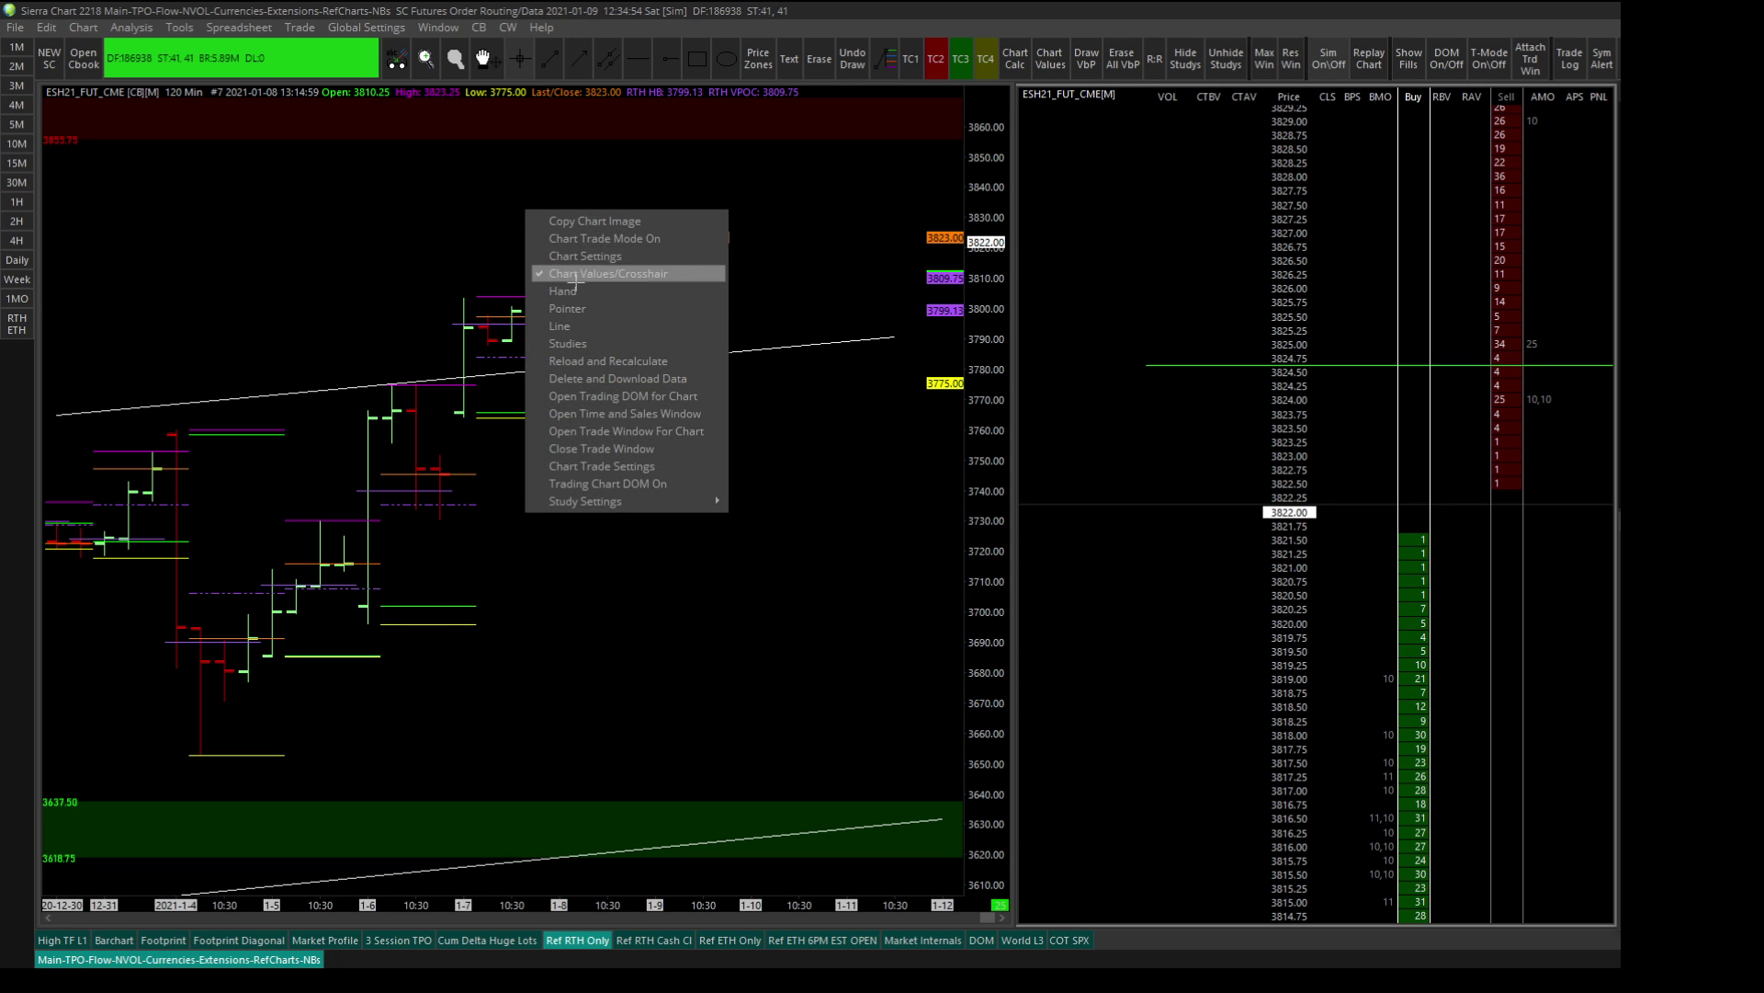
{"action": "left_click", "coordinate": [595, 257]}
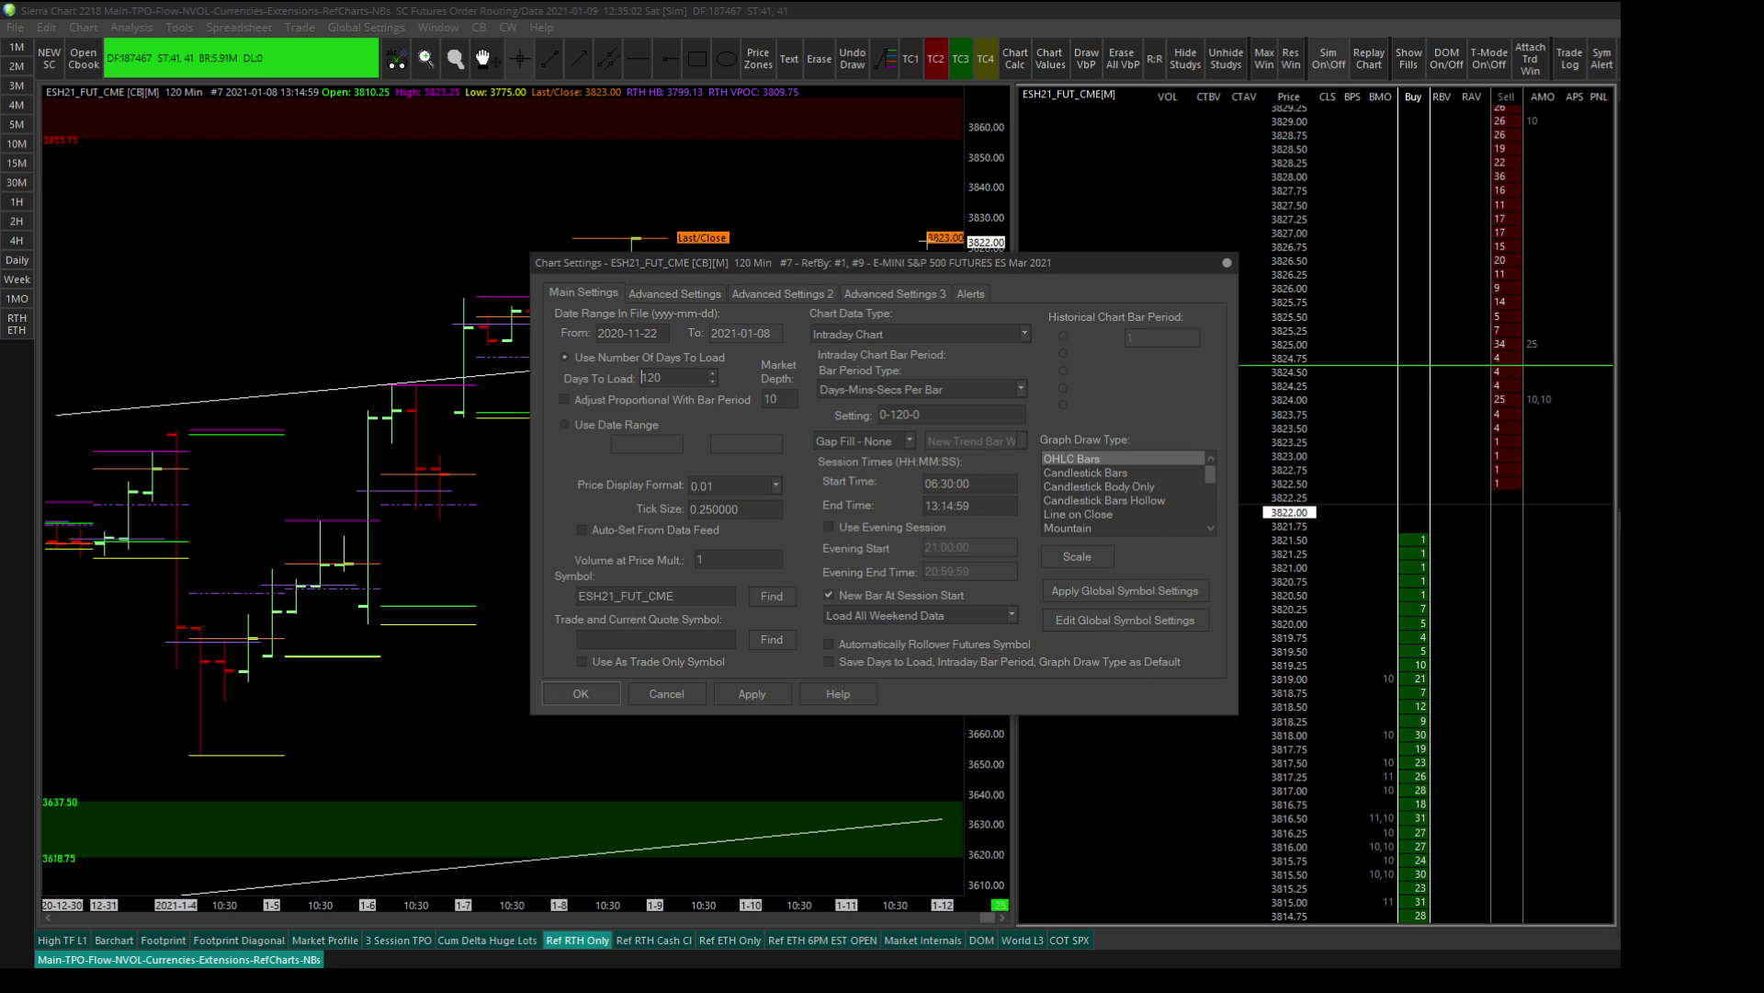
{"action": "left_click_drag", "start_coordinate": [848, 262], "coordinate": [655, 229]}
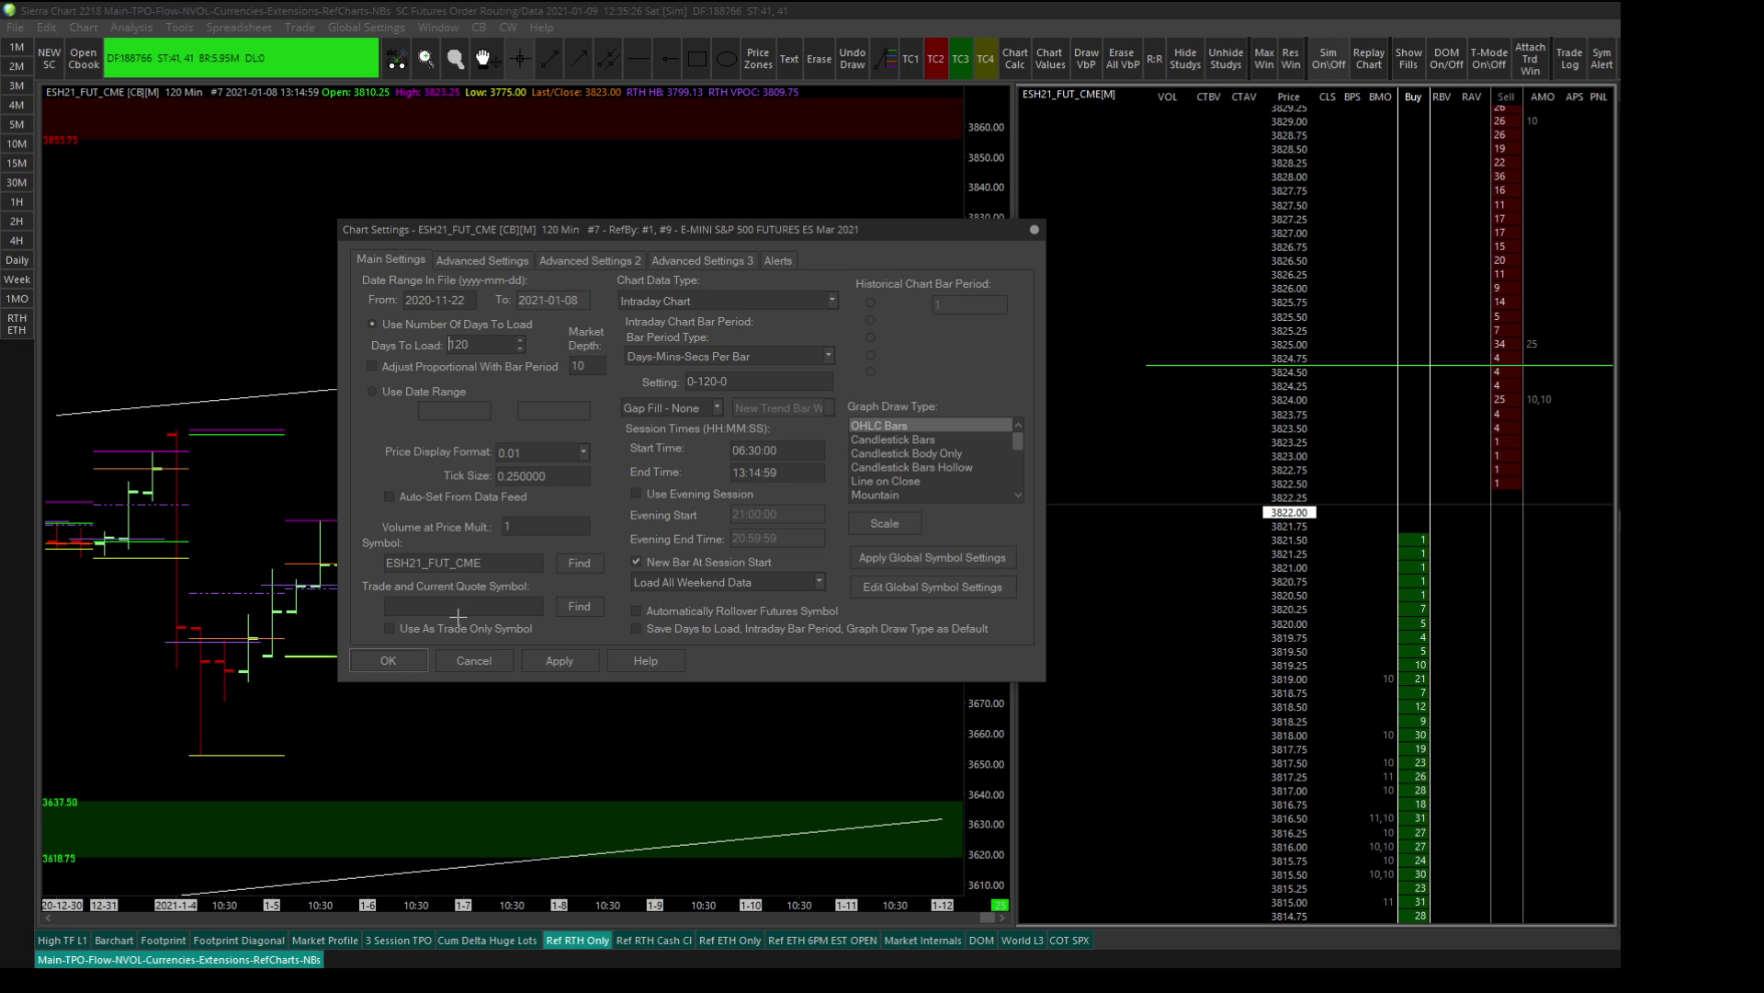
Close Chart Settings and open the Period OHLC-Variable Period study's settings
{"action": "left_click", "coordinate": [393, 660]}
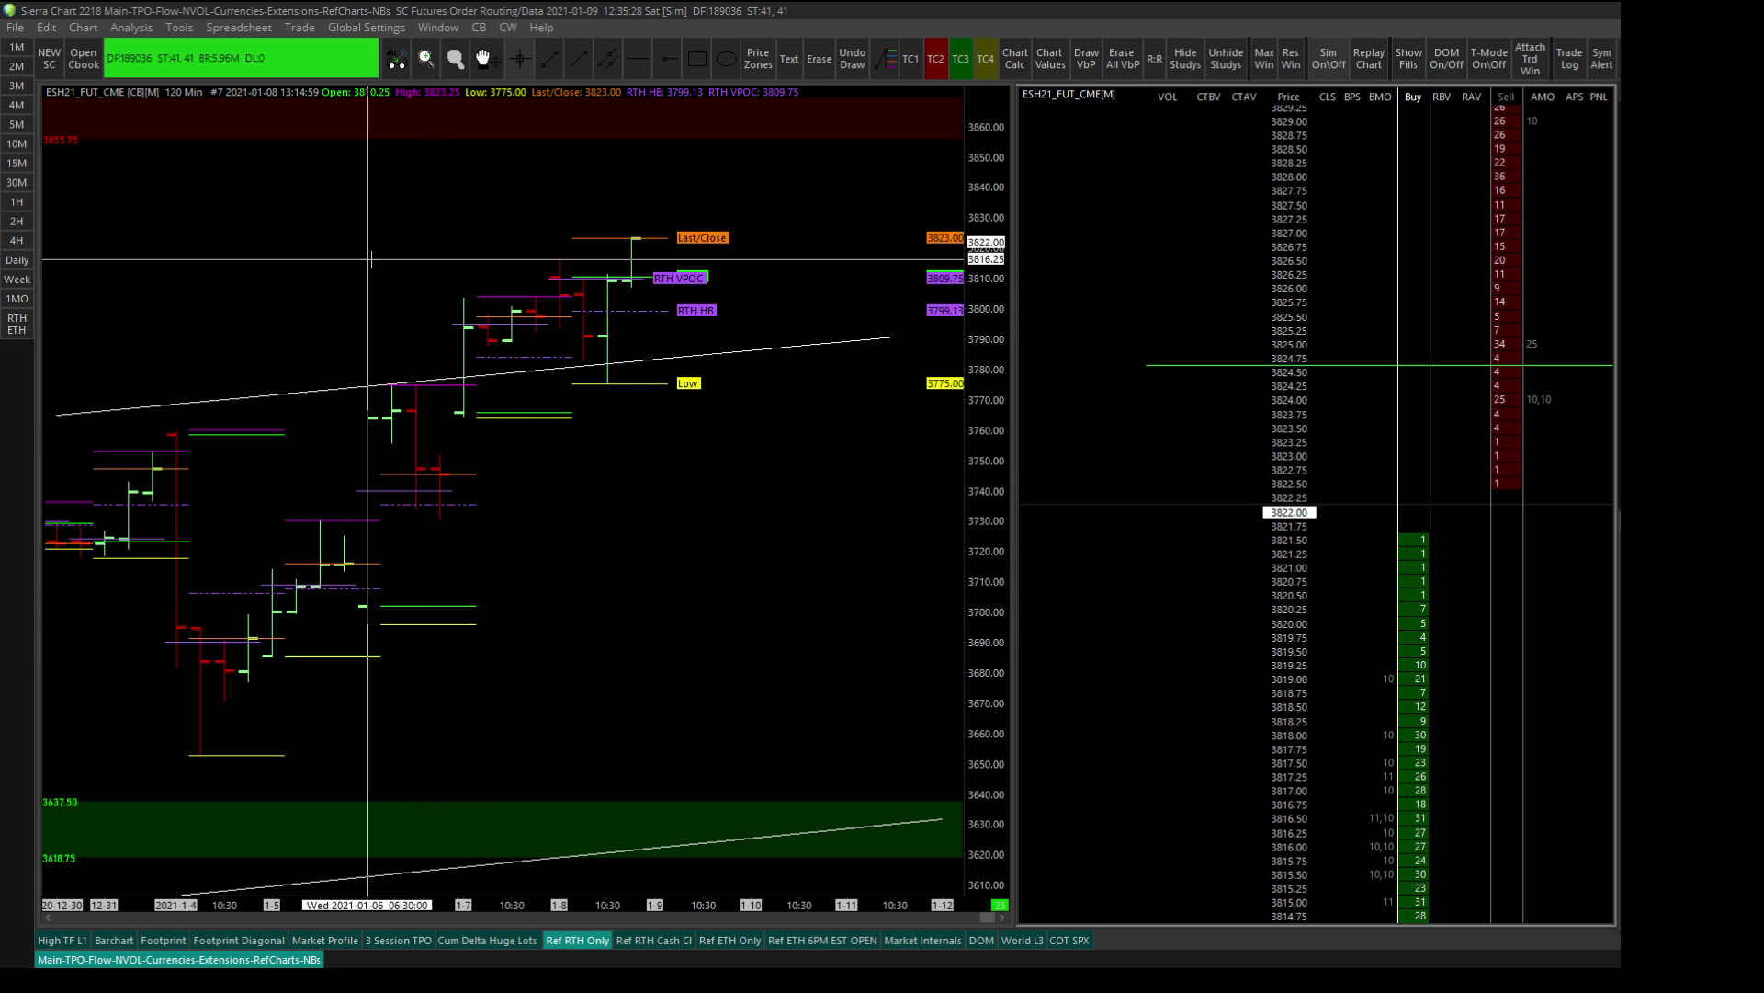
{"action": "right_click", "coordinate": [520, 228]}
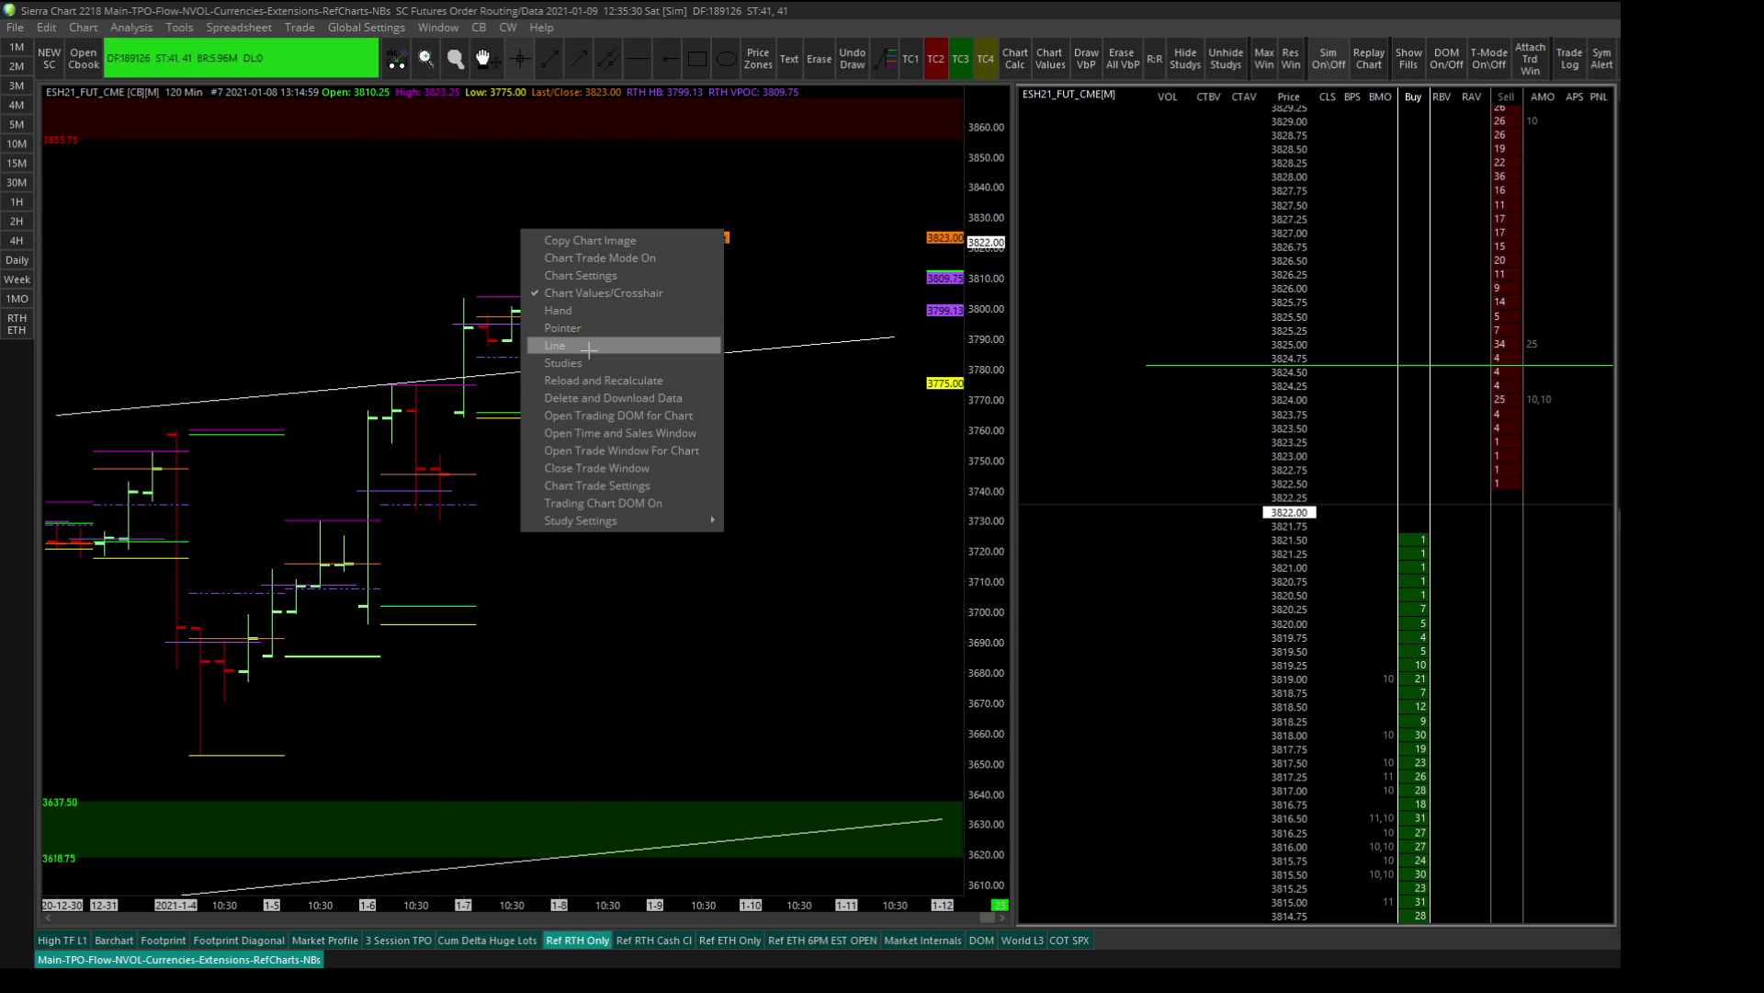
{"action": "left_click", "coordinate": [563, 363]}
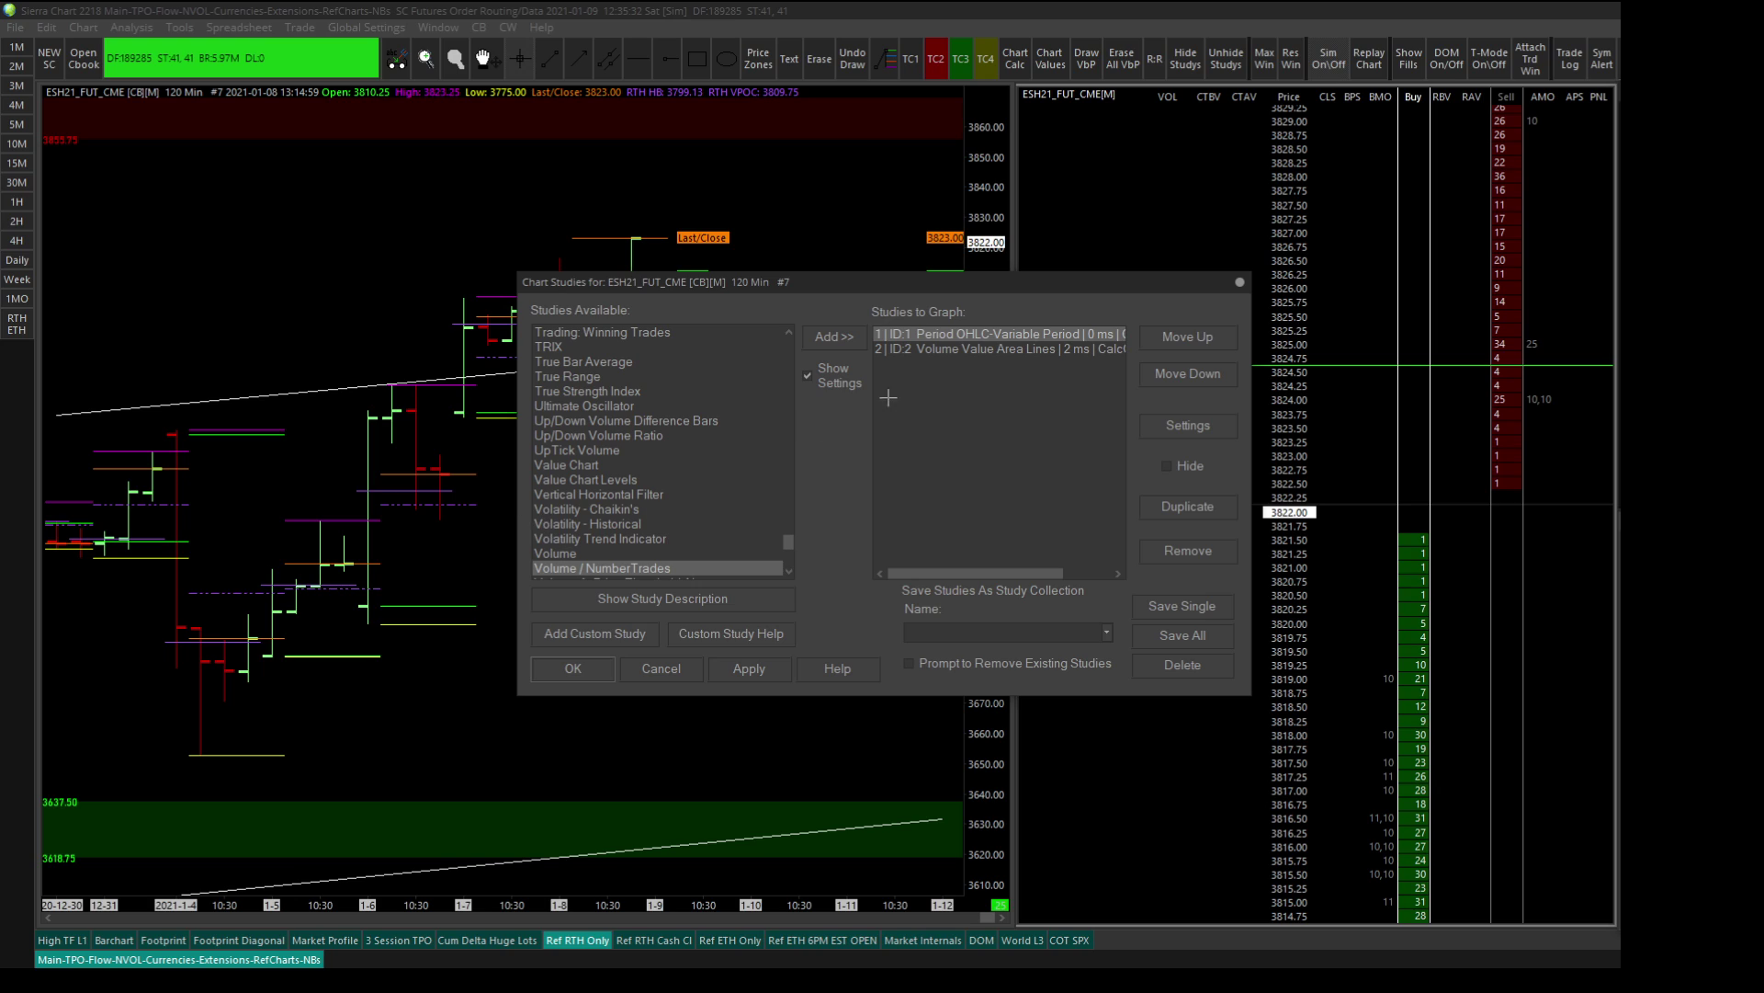
{"action": "left_click", "coordinate": [982, 351]}
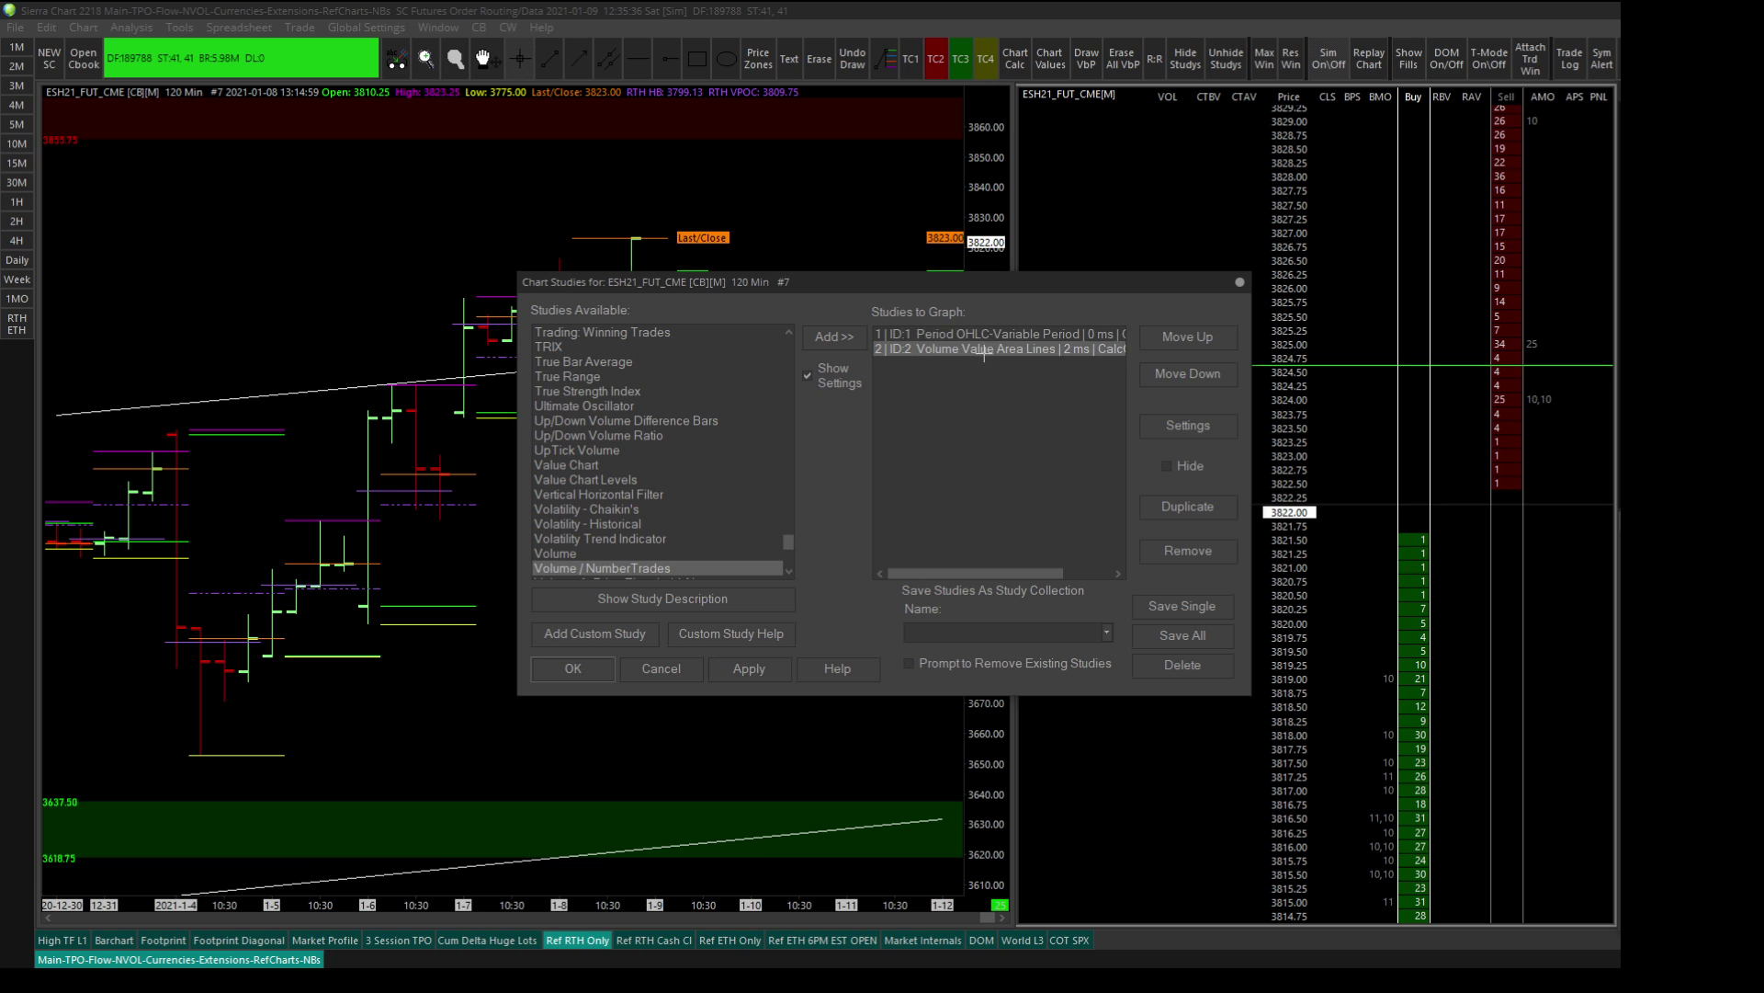
{"action": "left_click", "coordinate": [1002, 334]}
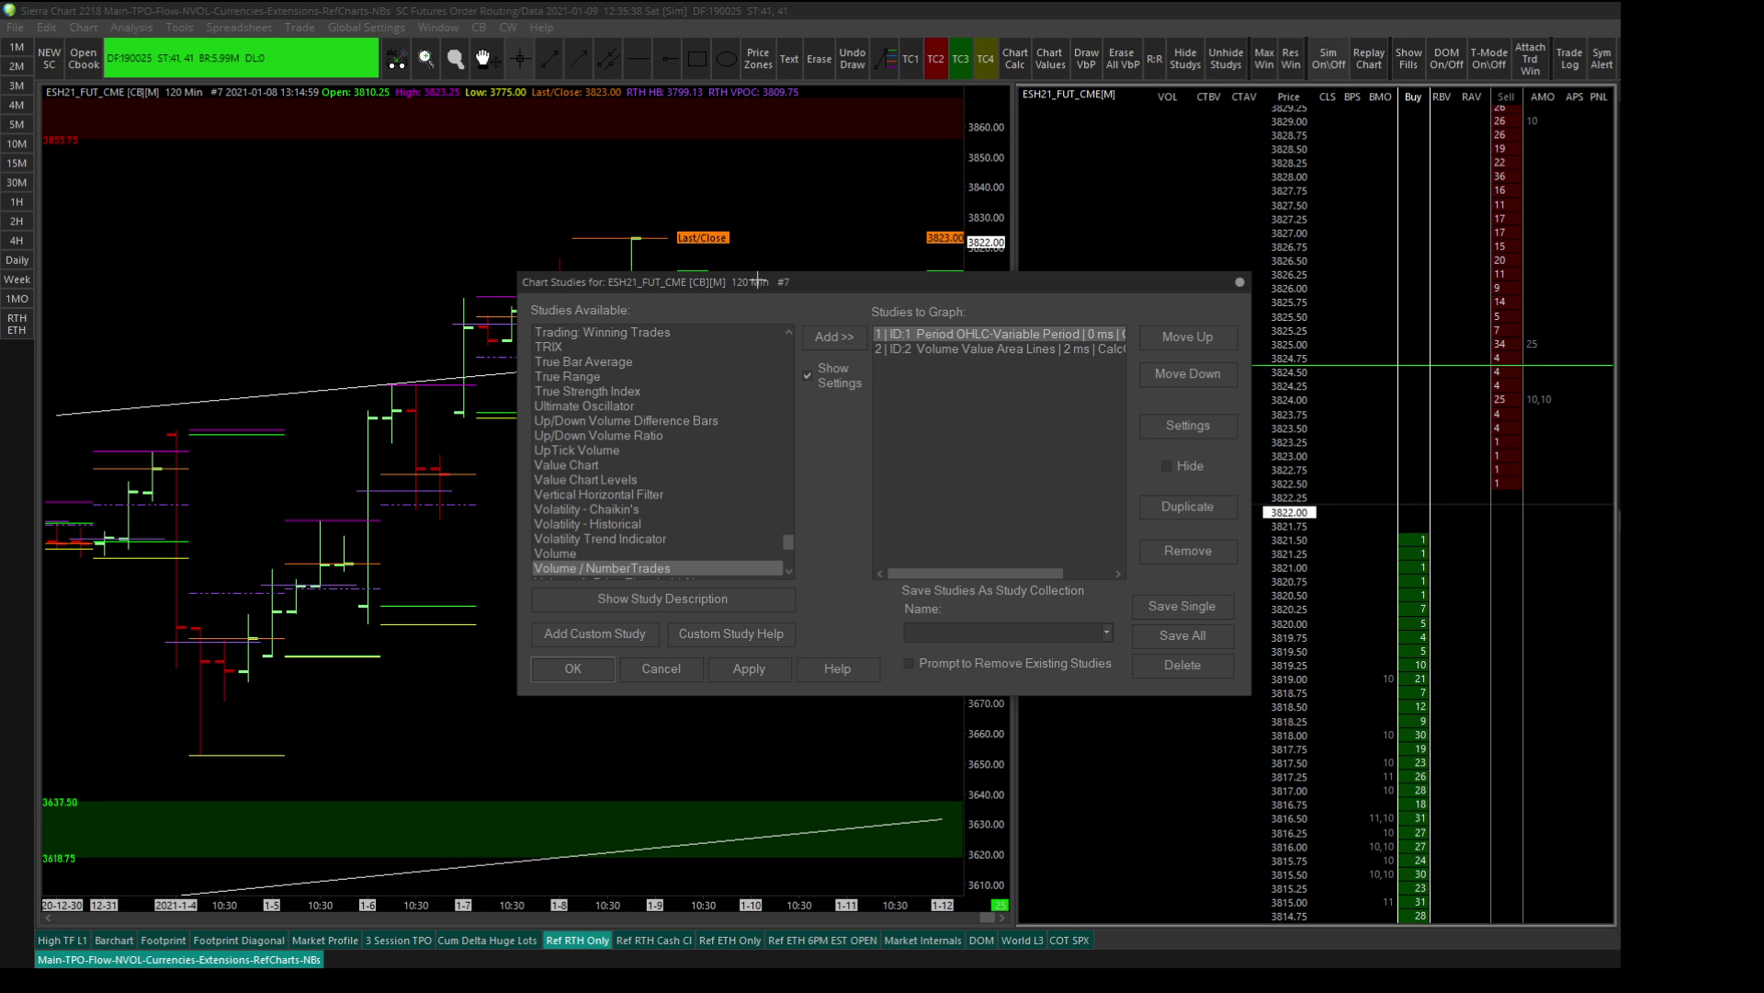
{"action": "left_click_drag", "start_coordinate": [758, 281], "coordinate": [622, 434]}
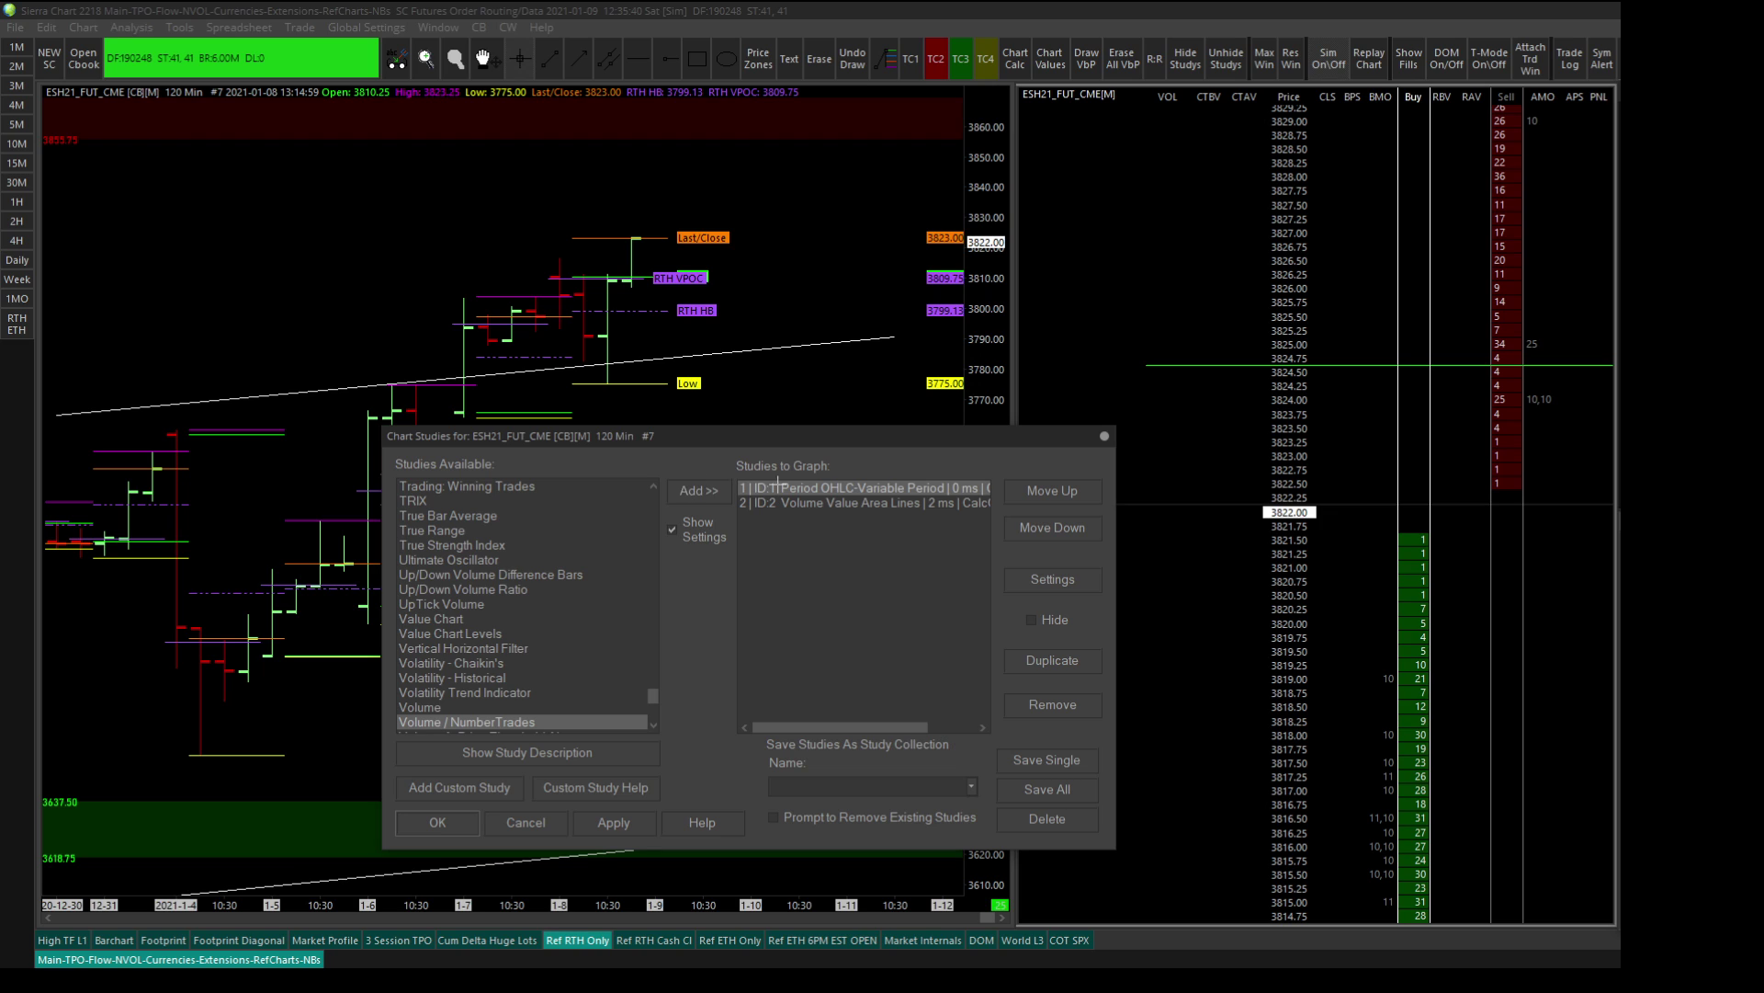
{"action": "left_click", "coordinate": [1053, 579]}
Review the RTH HB - HL Avg subgraph and inputs, then cancel both dialogs unchanged
{"action": "left_click_drag", "start_coordinate": [744, 365], "coordinate": [657, 288]}
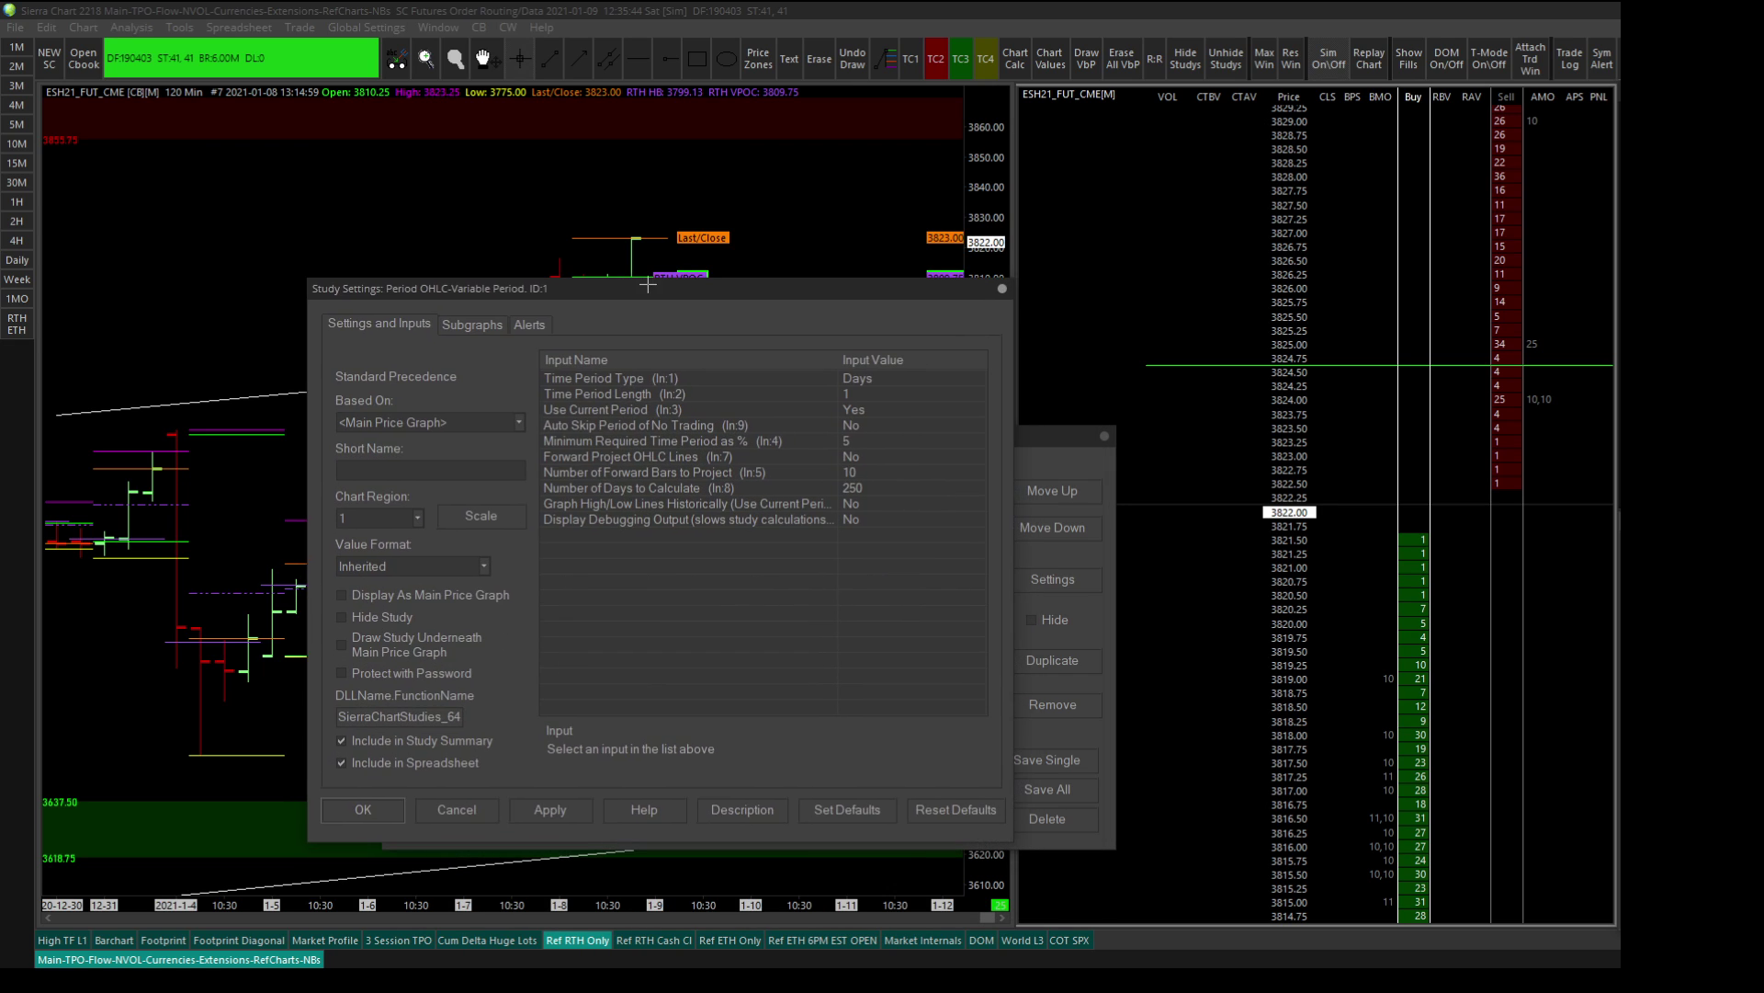
{"action": "left_click", "coordinate": [472, 324]}
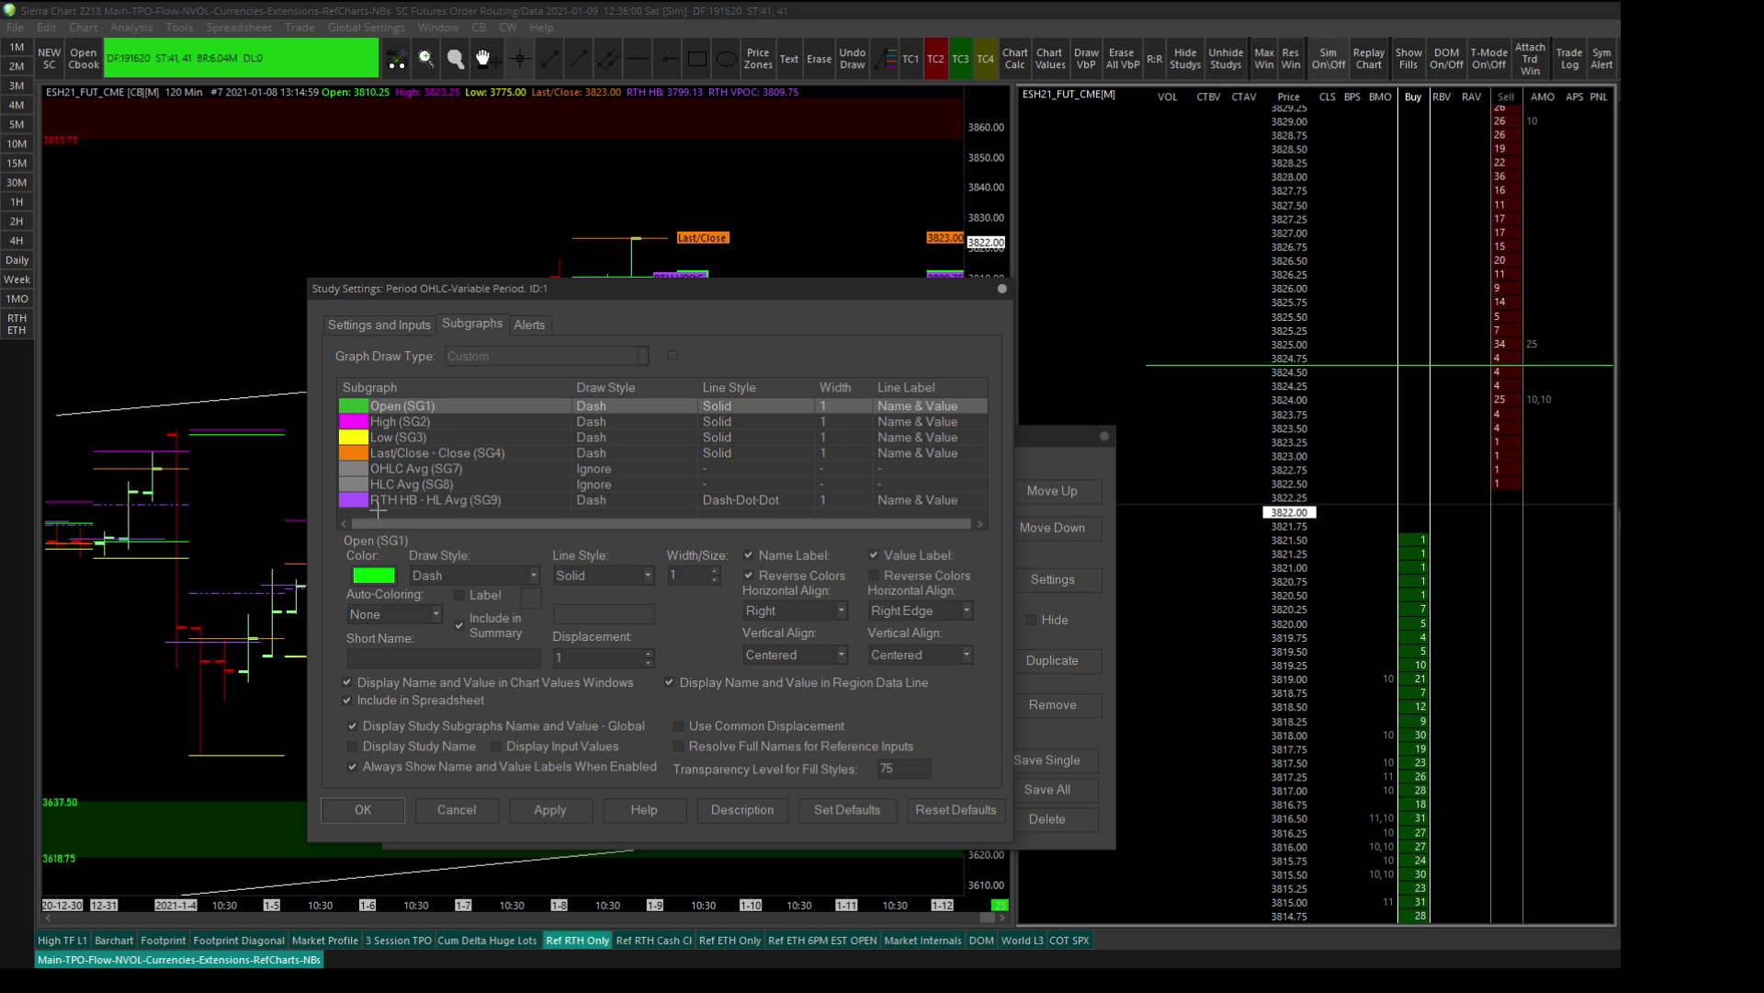
{"action": "left_click", "coordinate": [426, 500]}
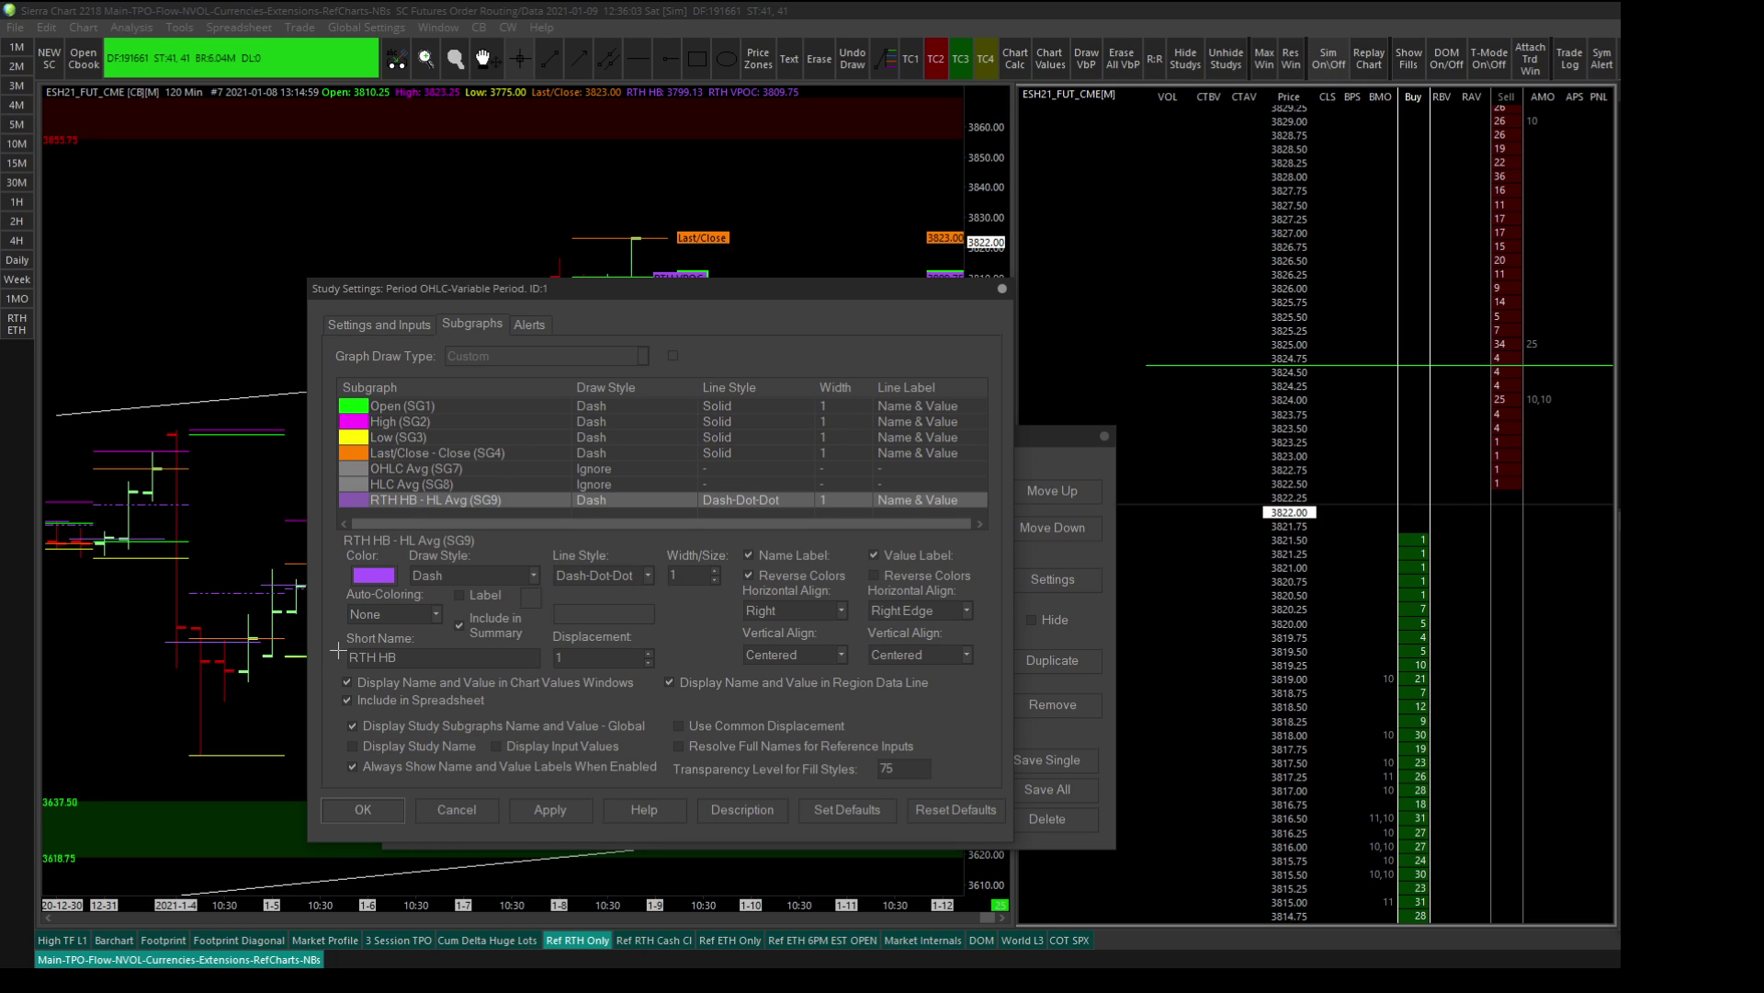
{"action": "left_click", "coordinate": [400, 325]}
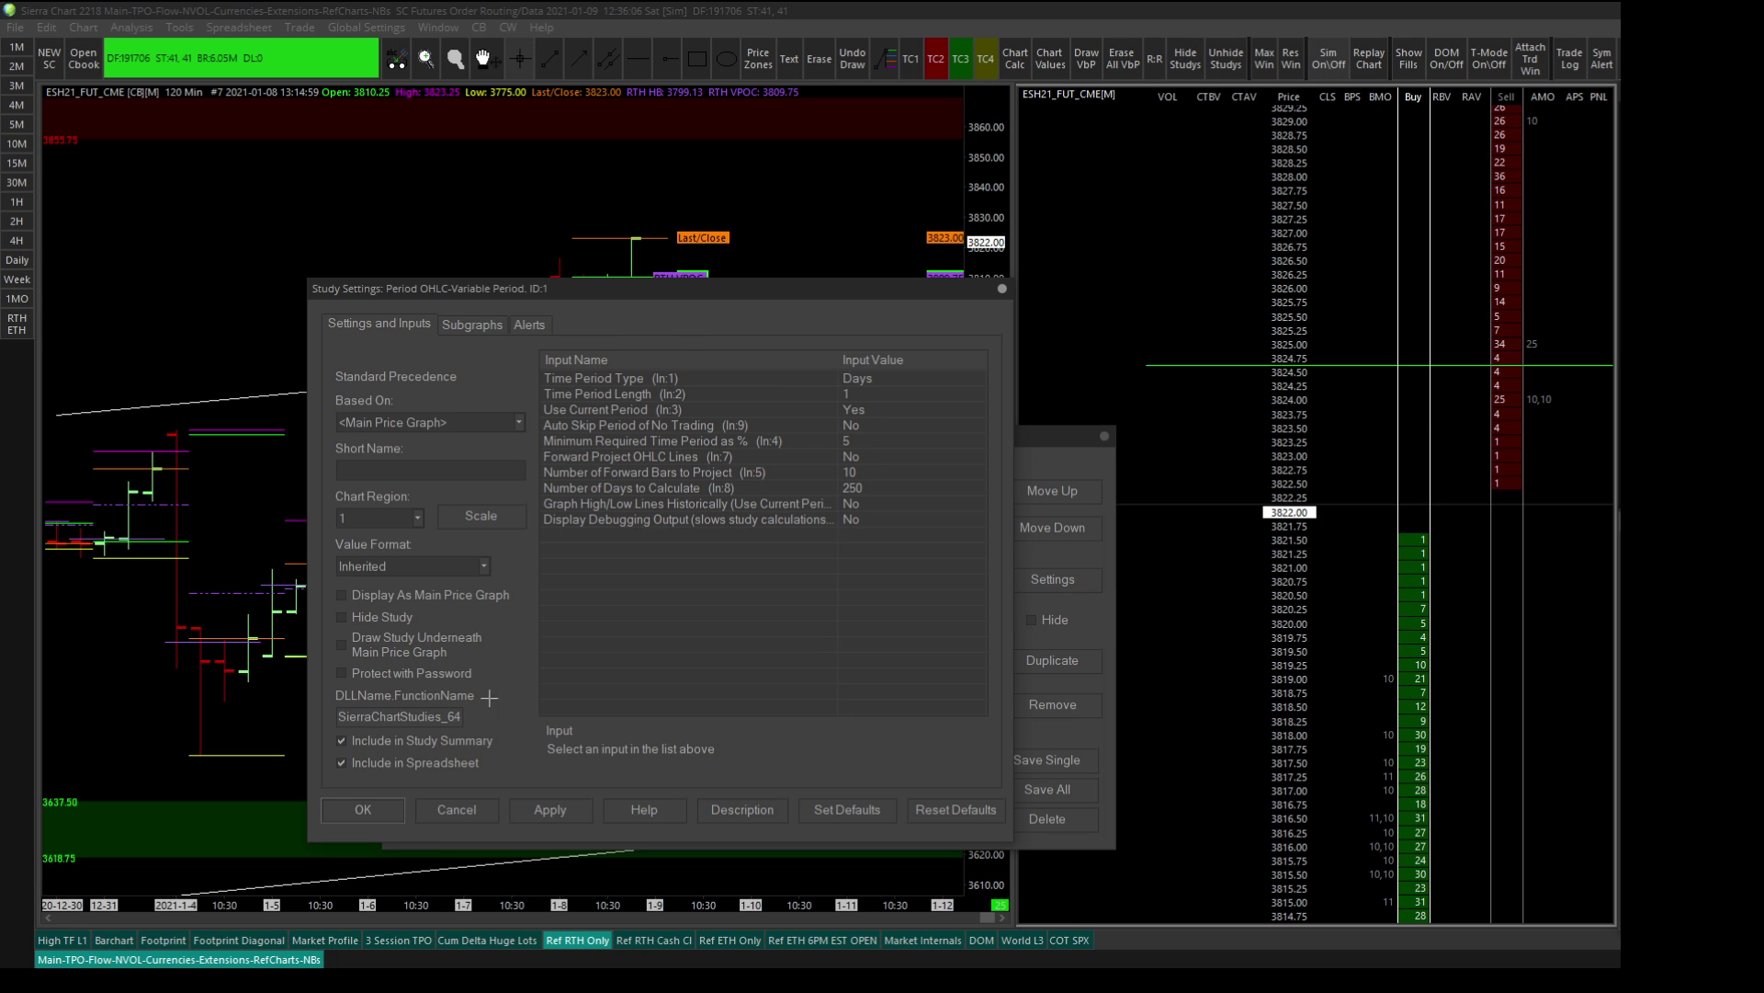
{"action": "left_click", "coordinate": [469, 806]}
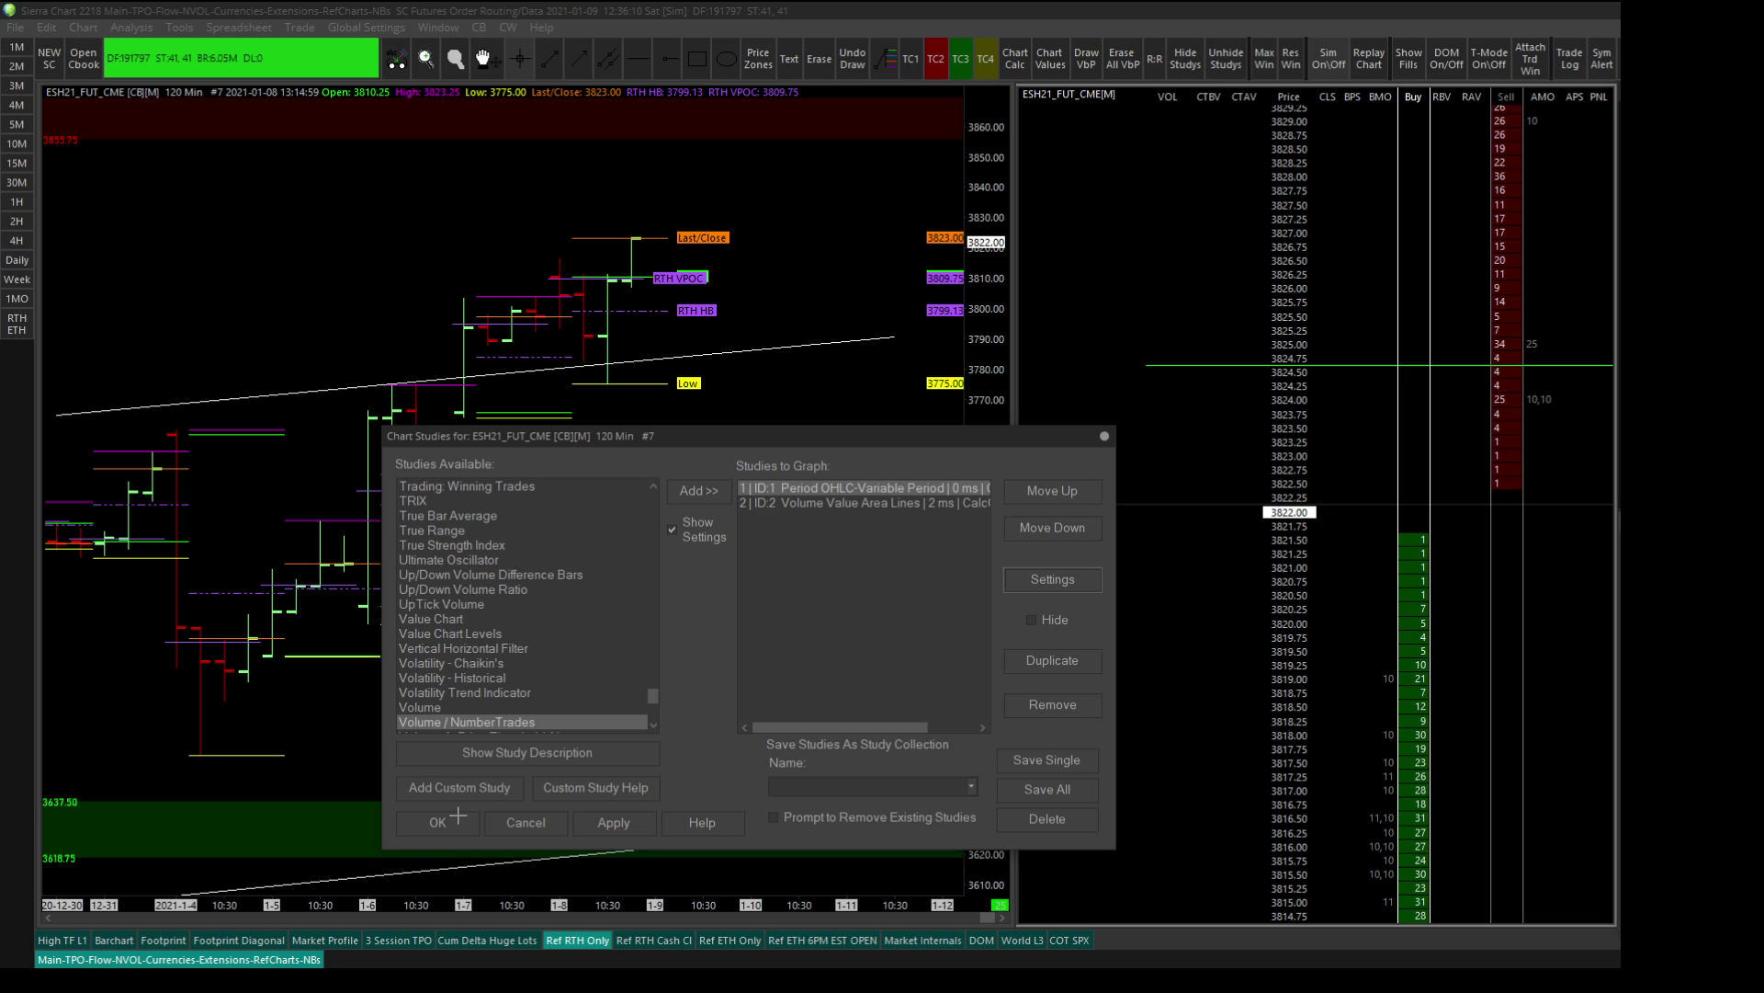
{"action": "left_click", "coordinate": [528, 823]}
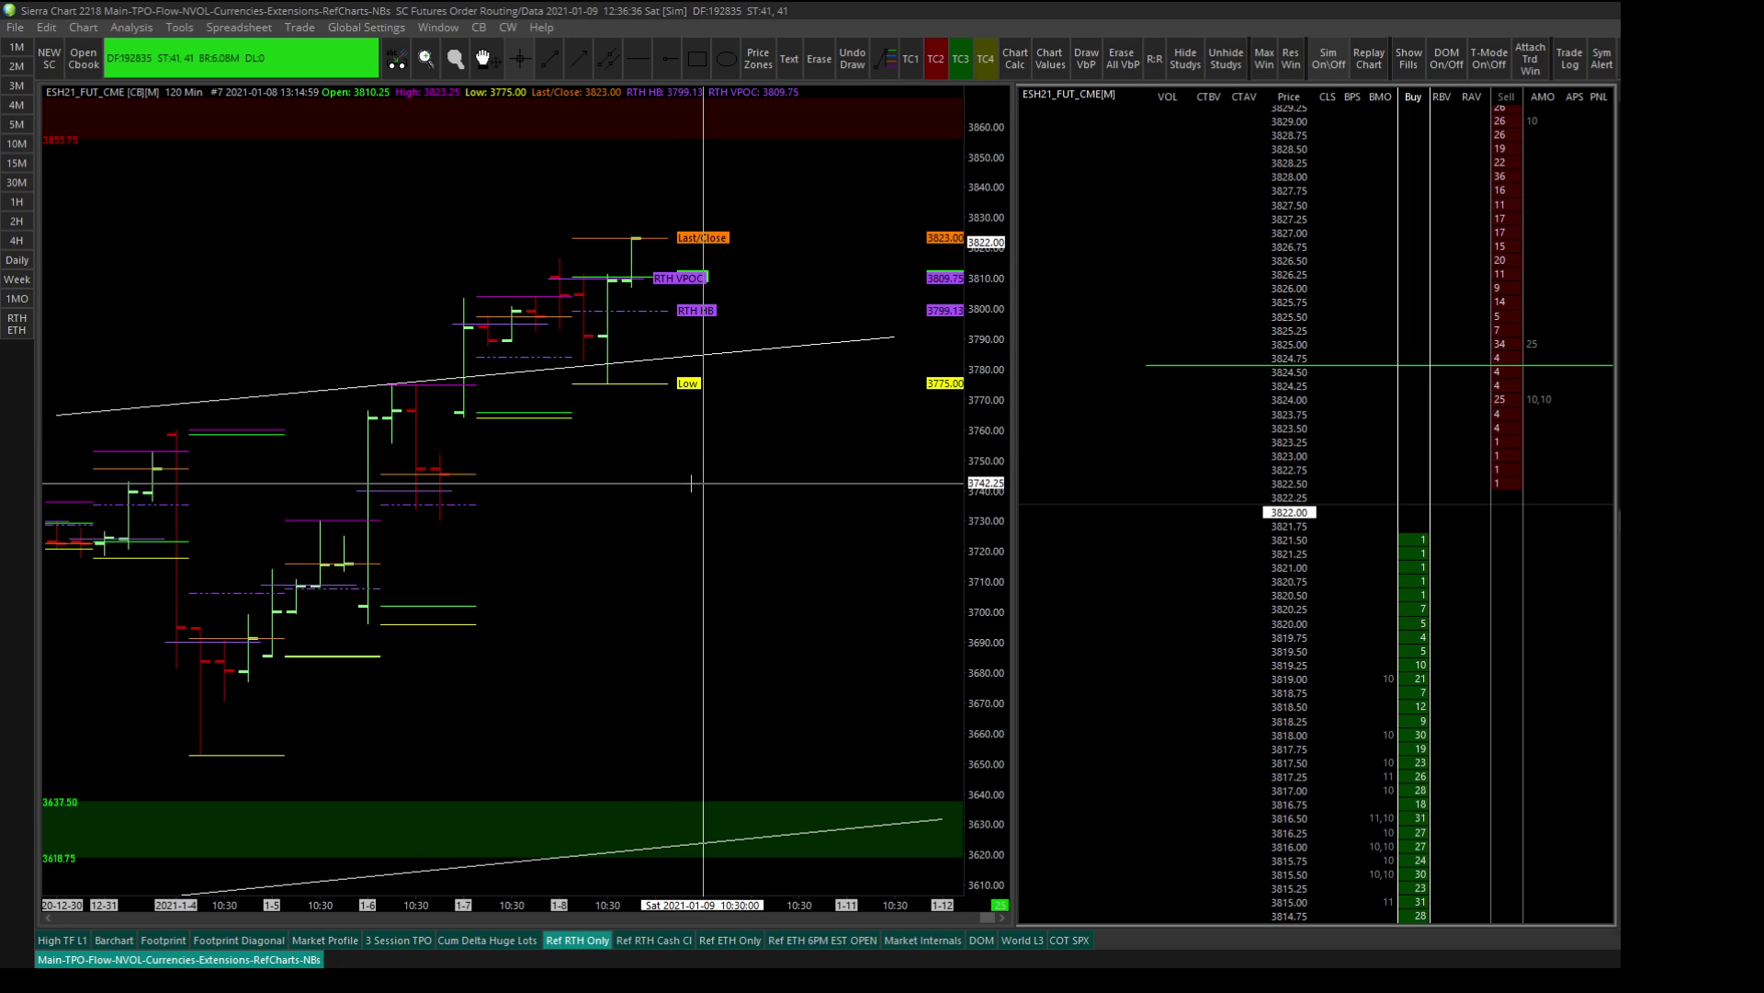
Switch to the Market Profile chart and drag its price scale to resize the profiles
{"action": "left_click", "coordinate": [325, 939]}
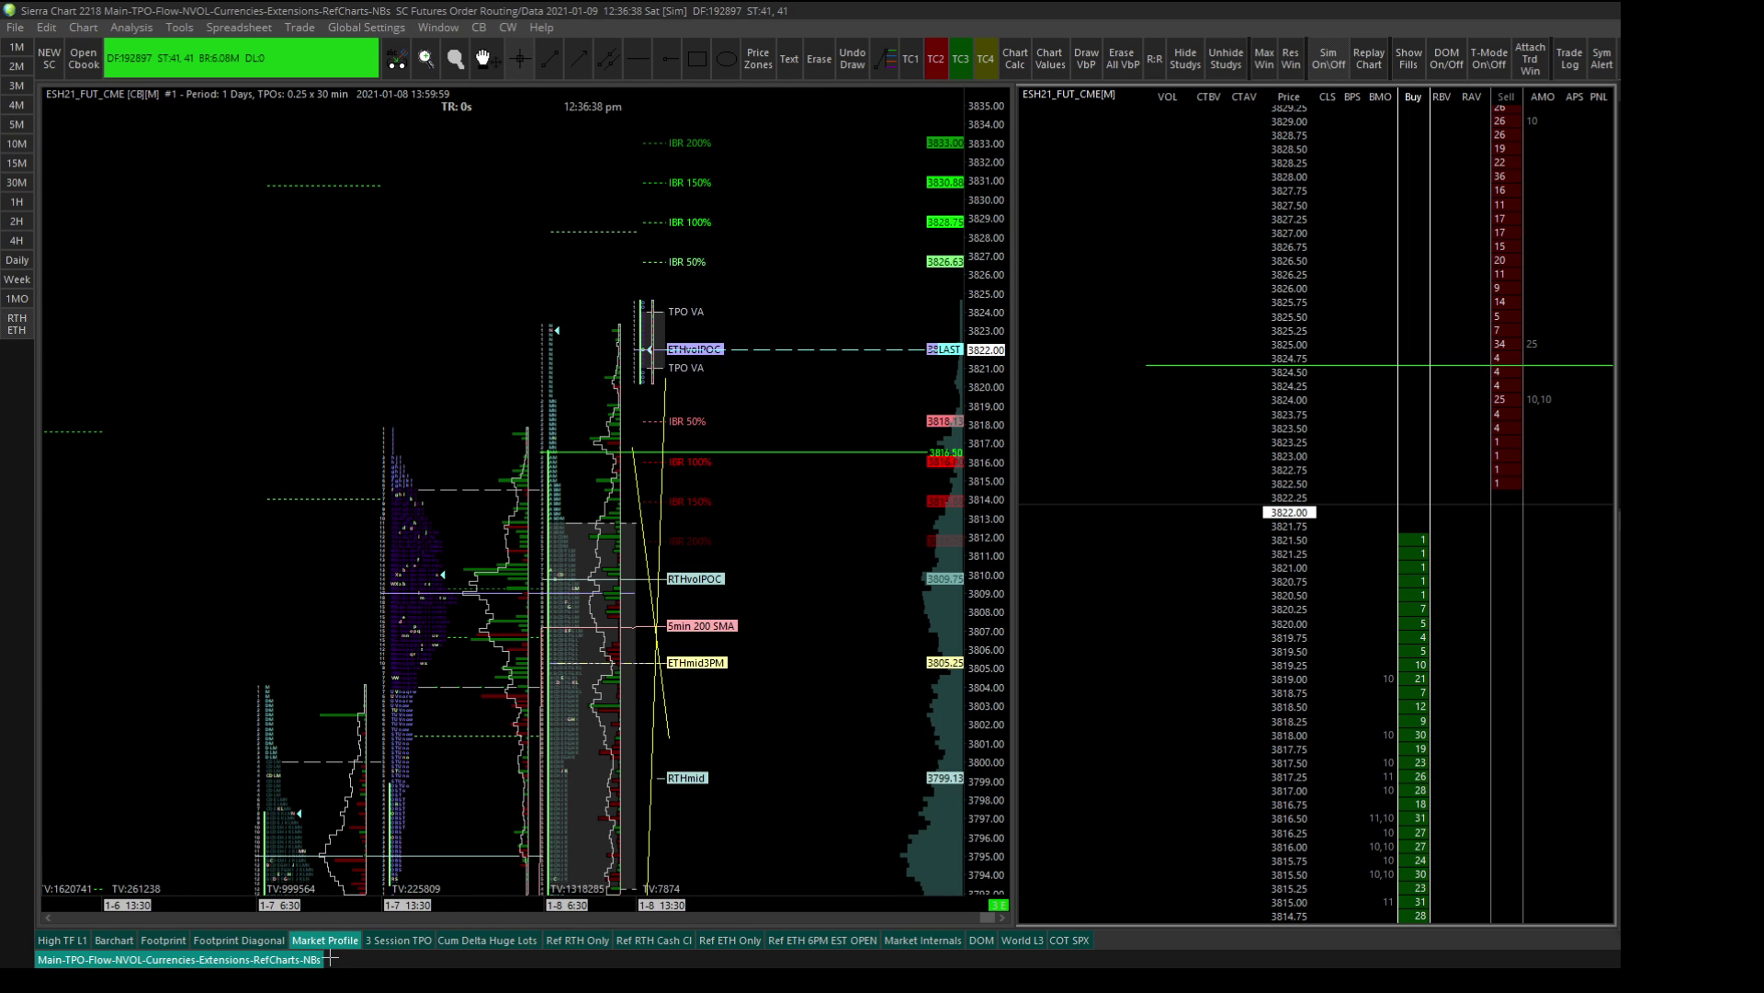
{"action": "left_click_drag", "start_coordinate": [987, 733], "coordinate": [986, 694]}
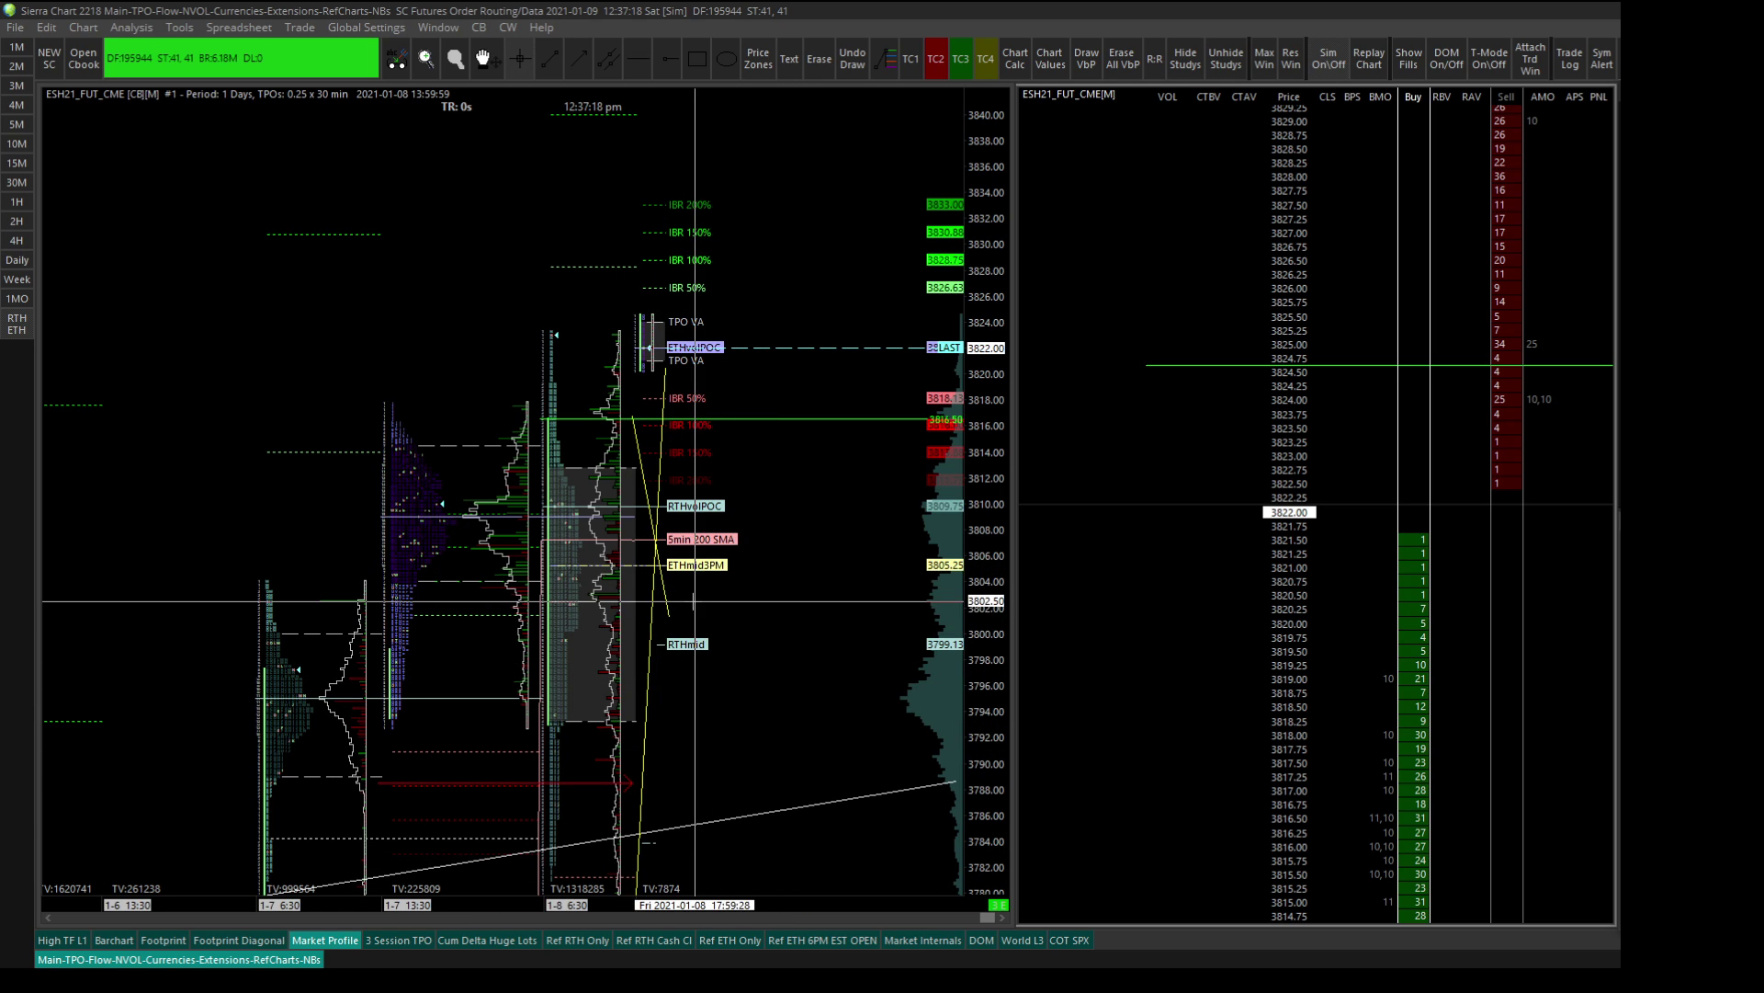
{"action": "left_click_drag", "start_coordinate": [983, 507], "coordinate": [981, 516]}
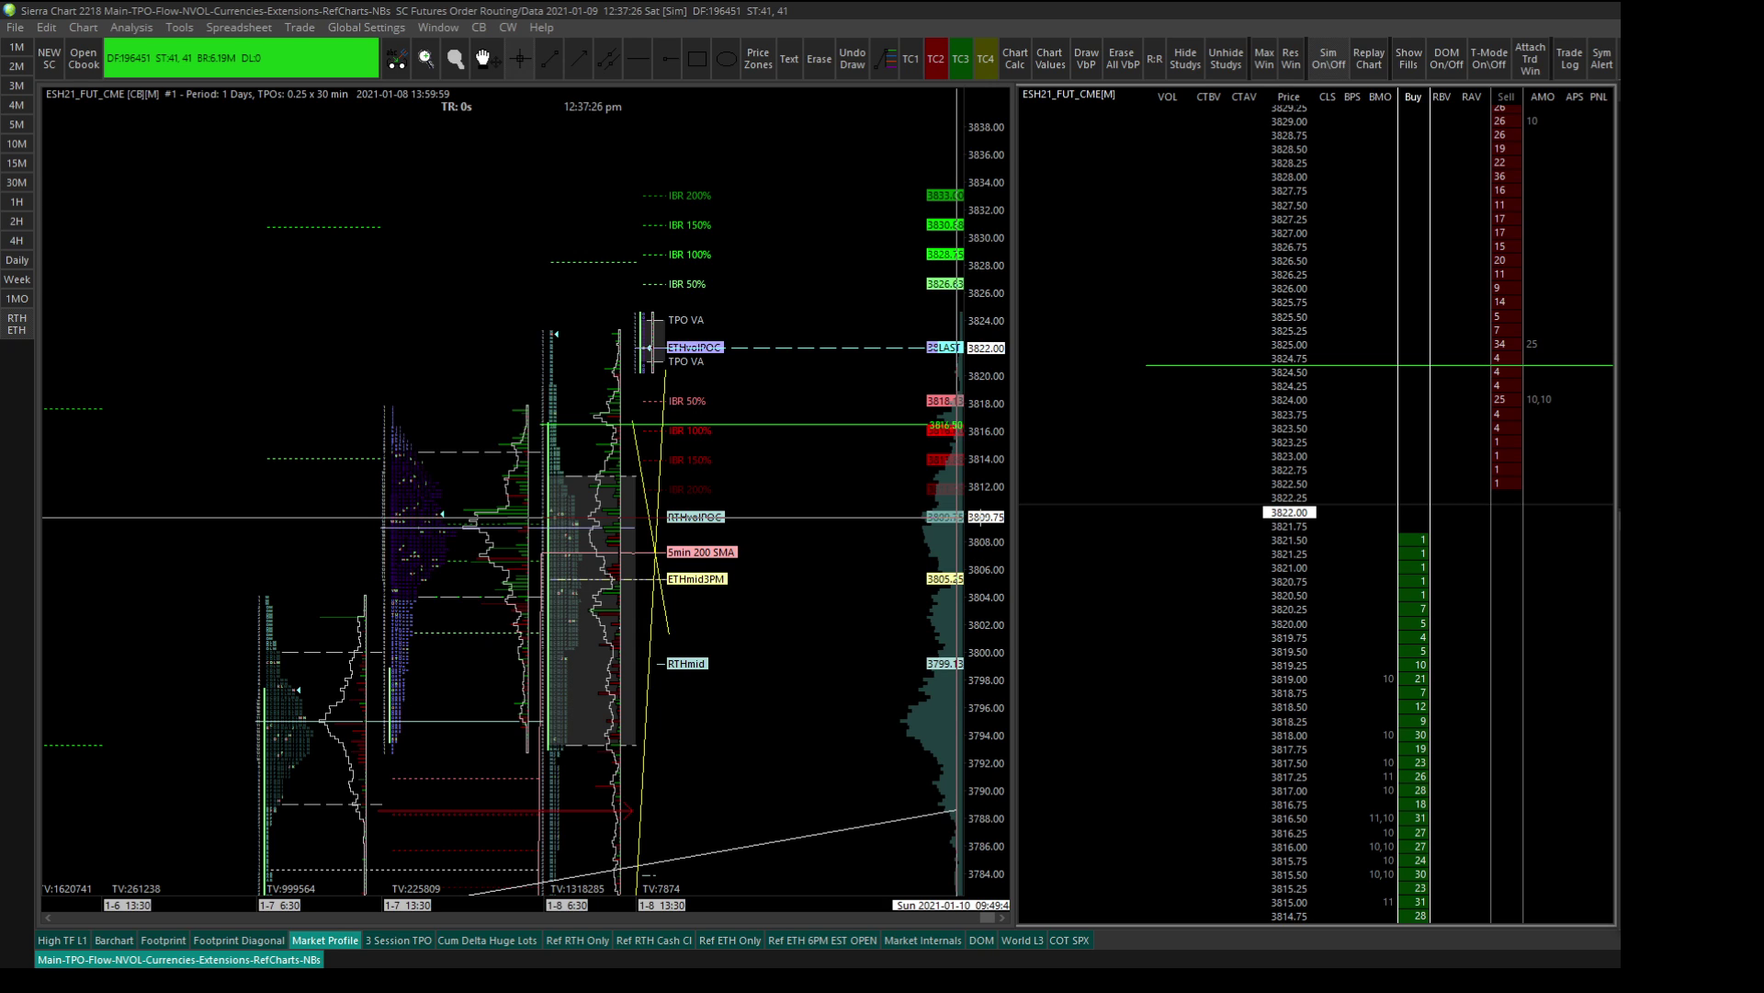
{"action": "left_click_drag", "start_coordinate": [983, 517], "coordinate": [983, 526]}
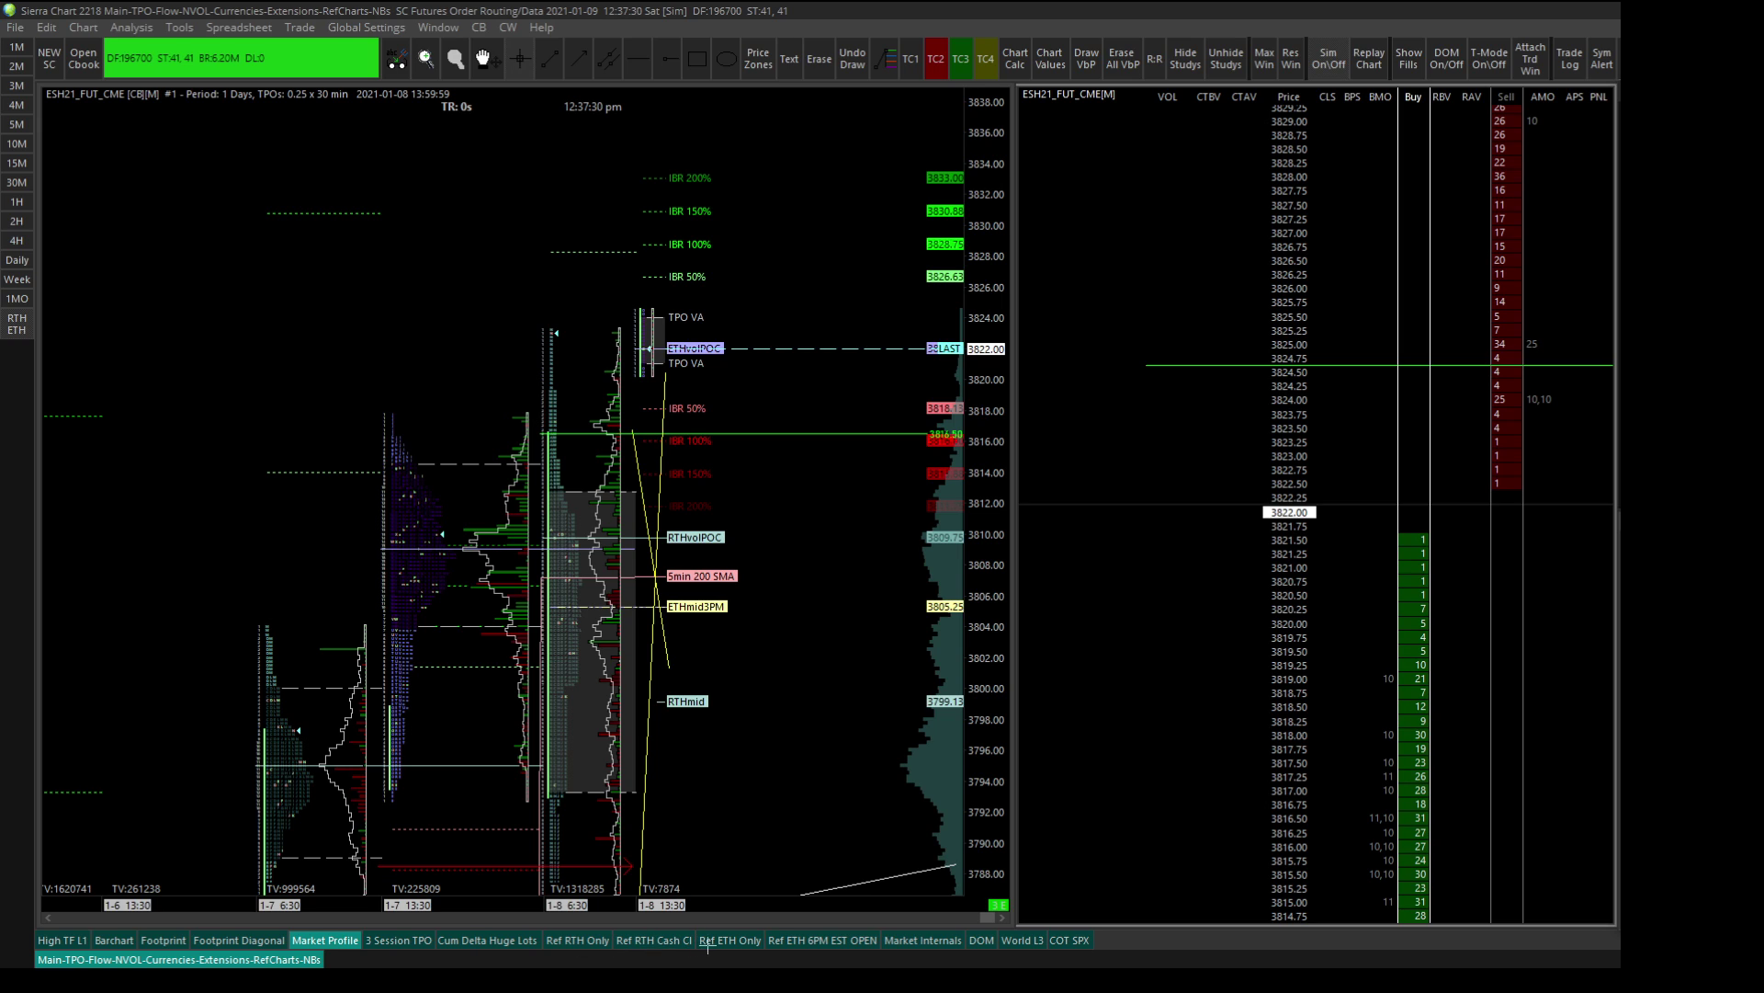
{"action": "left_click", "coordinate": [801, 939]}
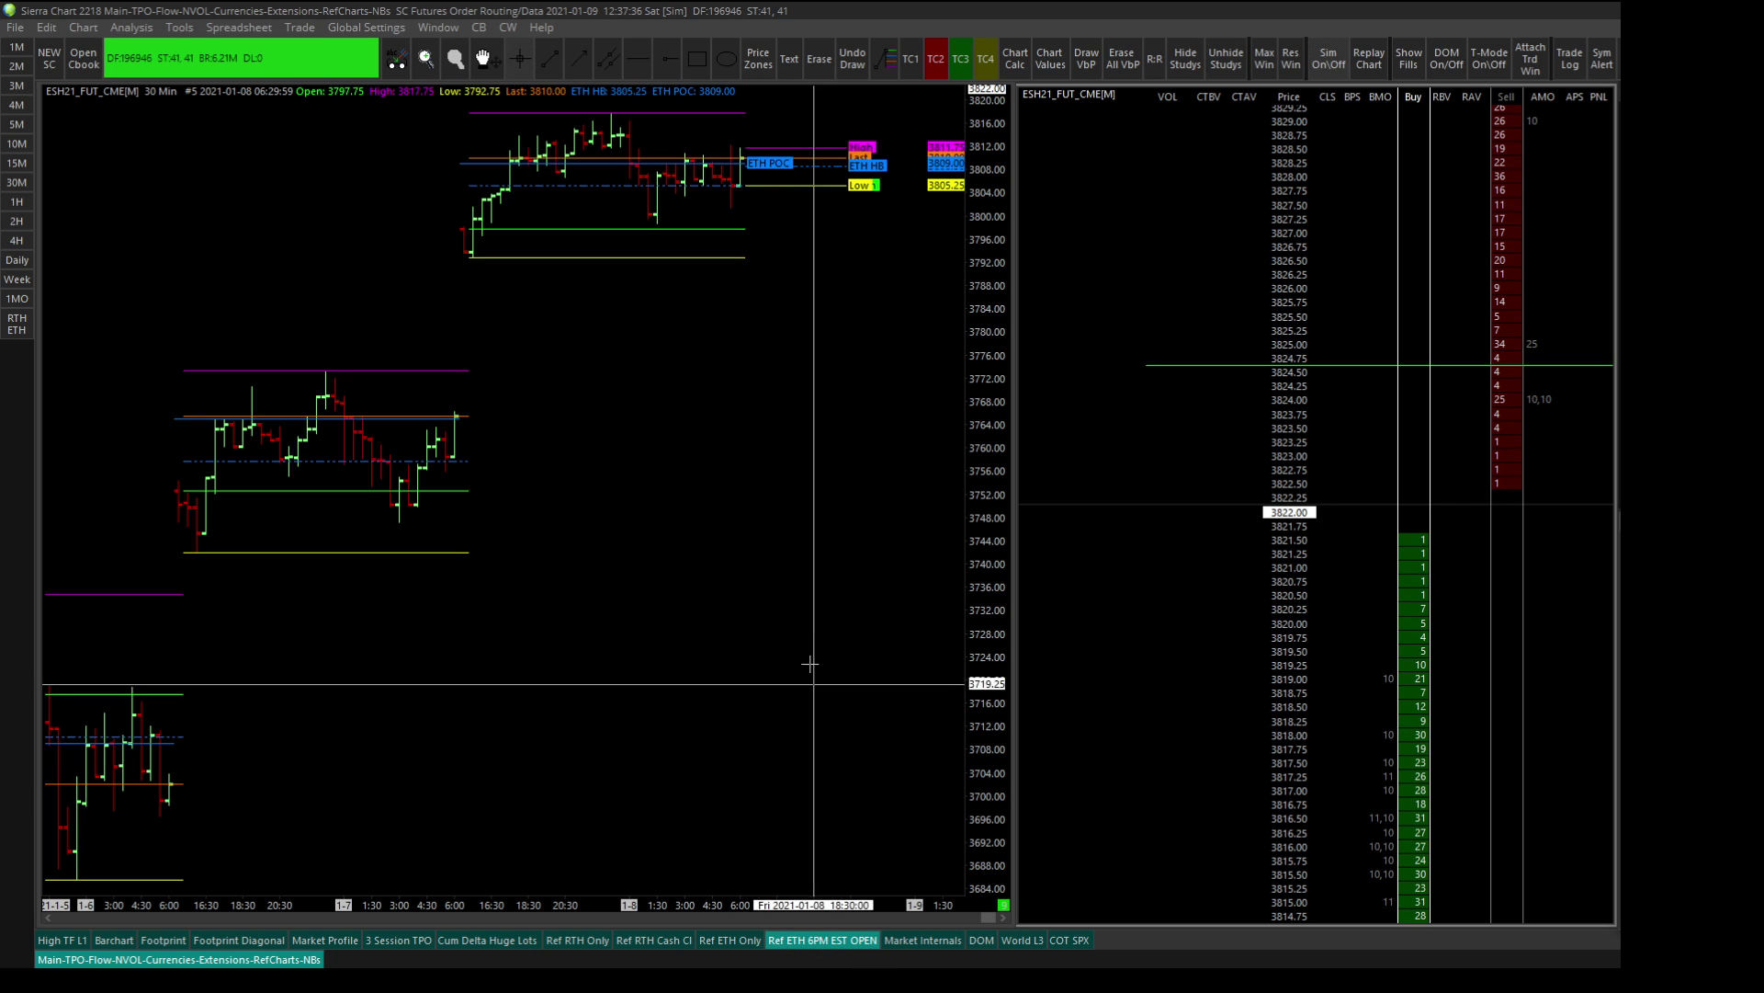
{"action": "right_click", "coordinate": [777, 237]}
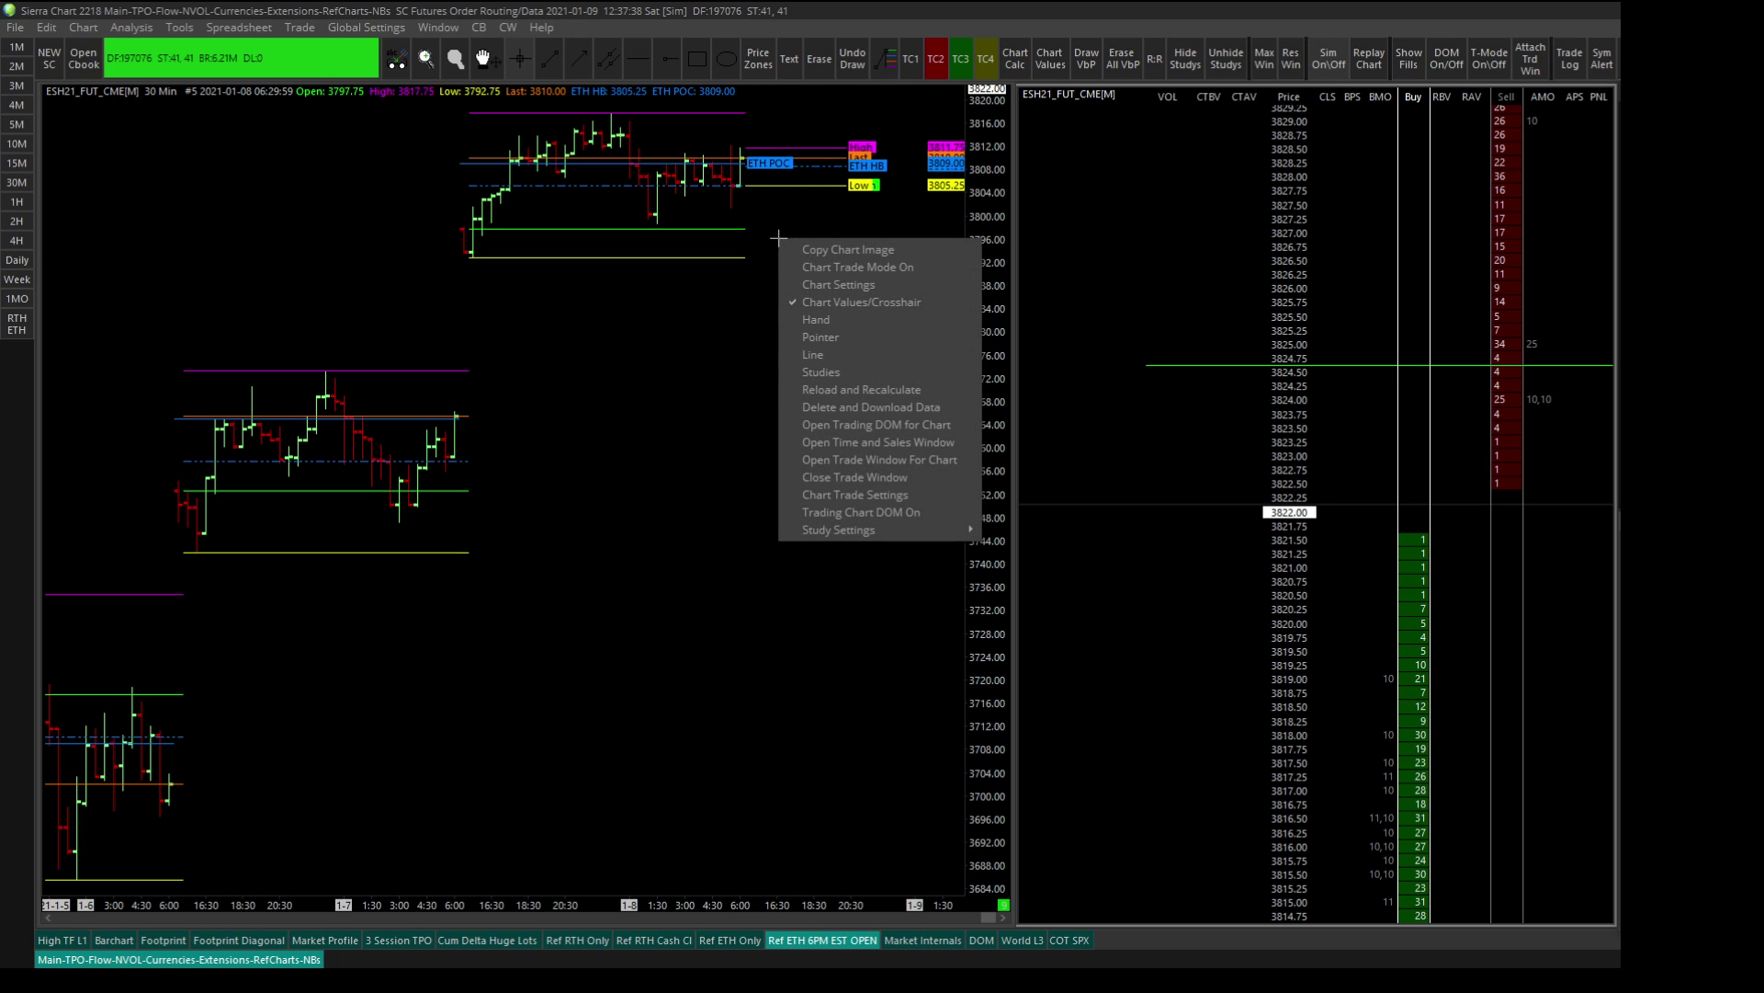
{"action": "left_click", "coordinate": [811, 372]}
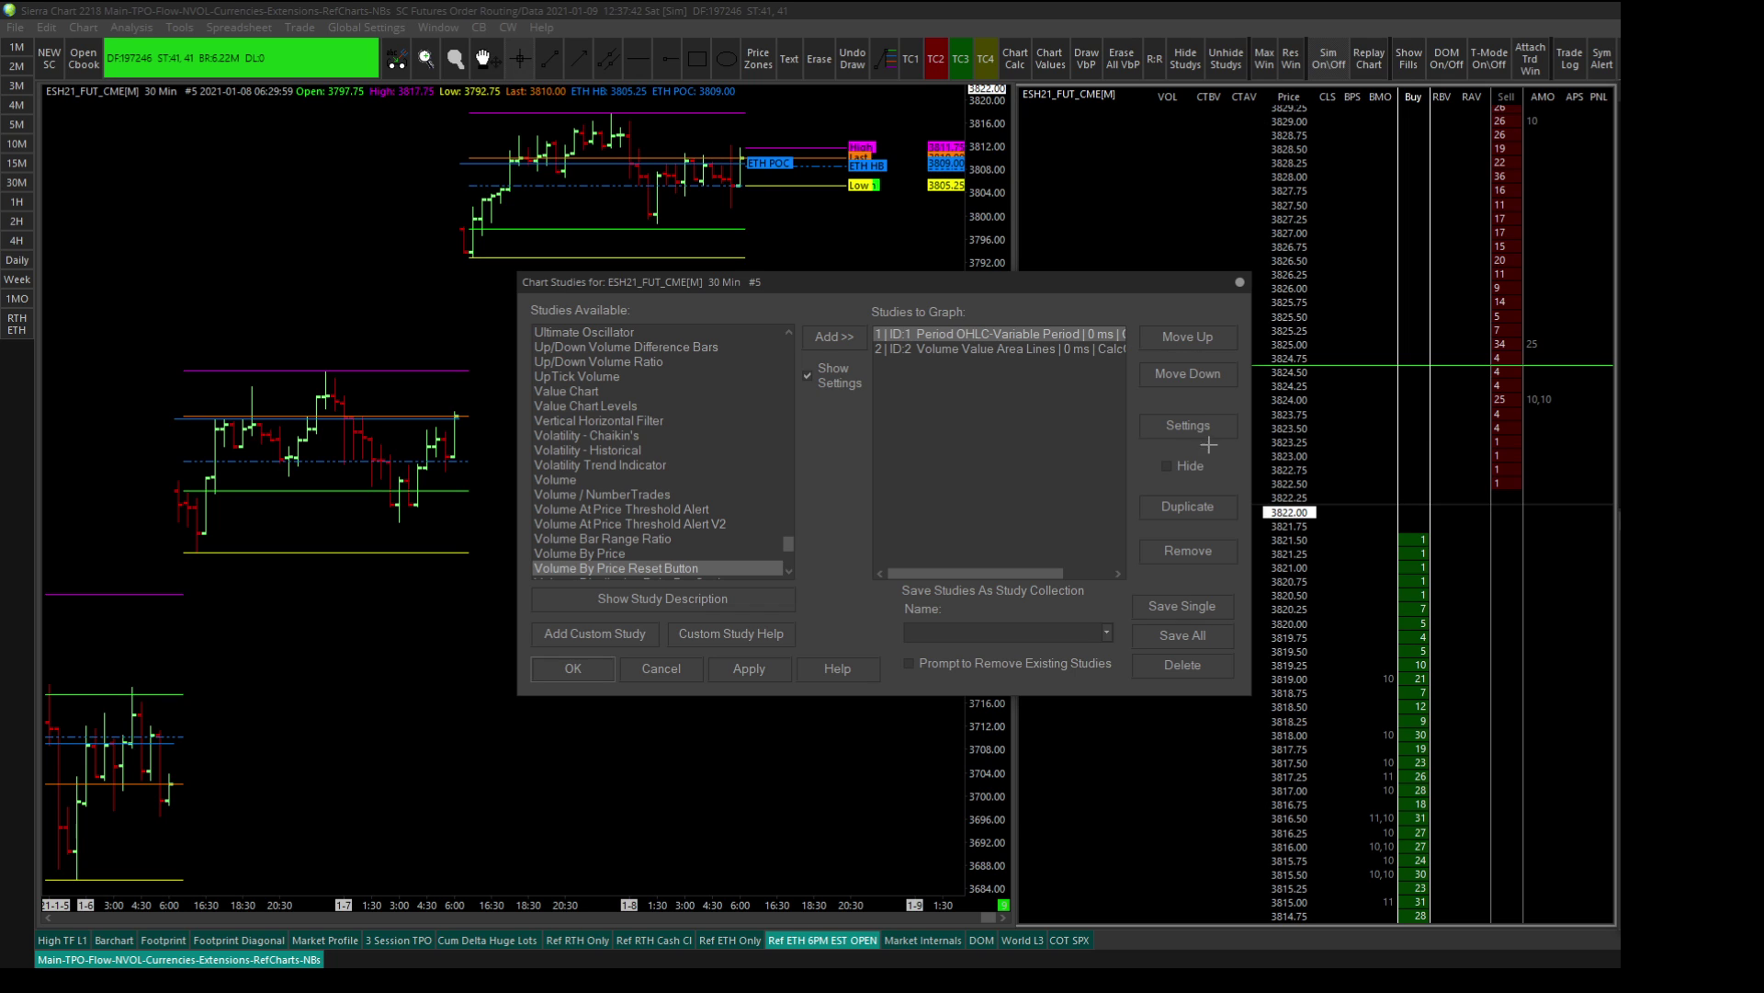
{"action": "left_click", "coordinate": [1188, 426]}
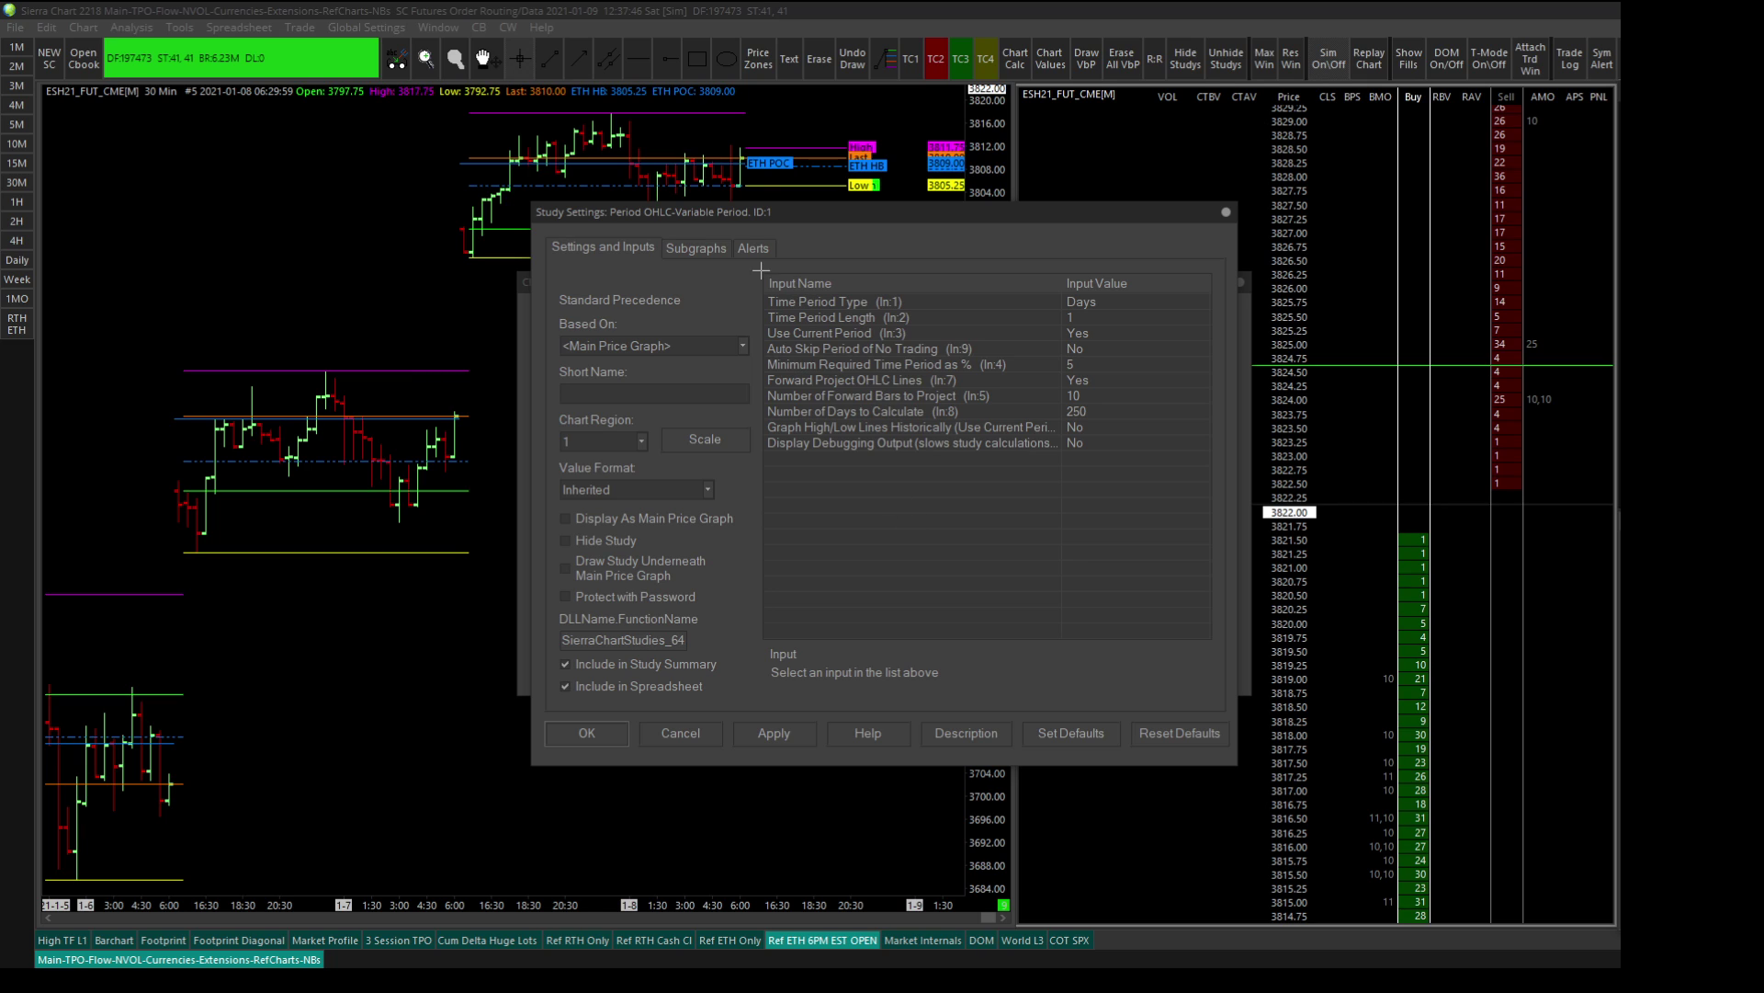
{"action": "left_click", "coordinate": [712, 248]}
{"action": "left_click", "coordinate": [639, 423]}
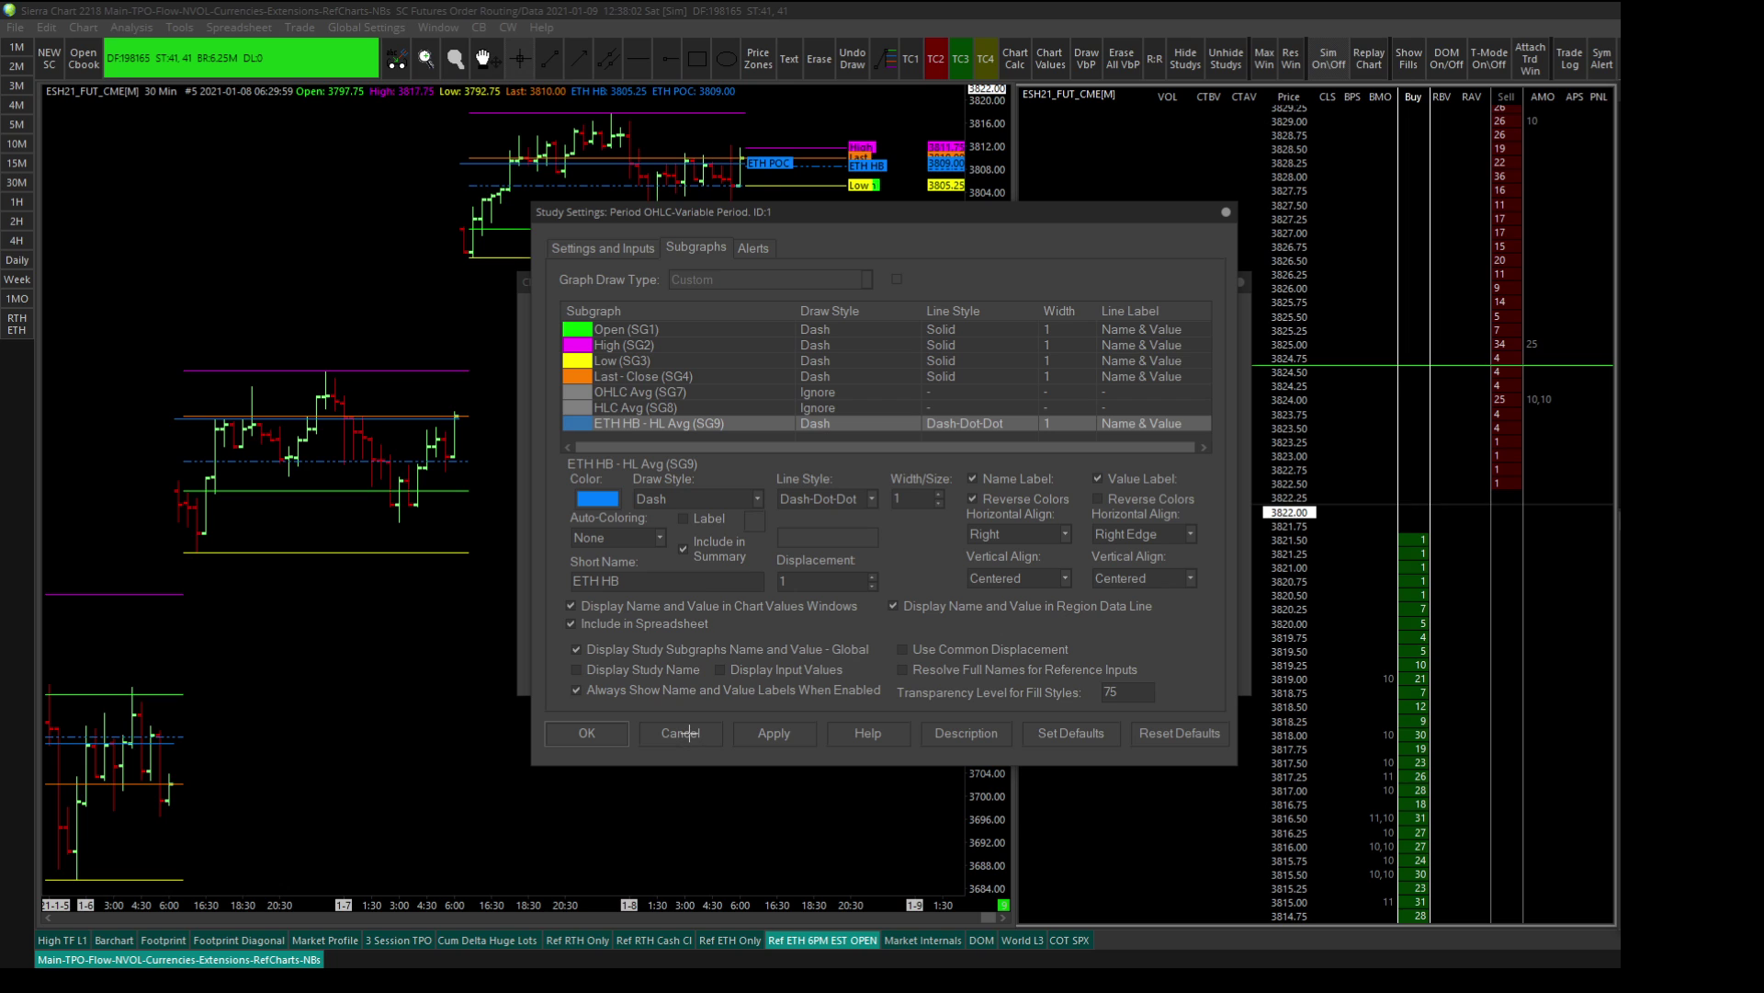
{"action": "left_click", "coordinate": [681, 732]}
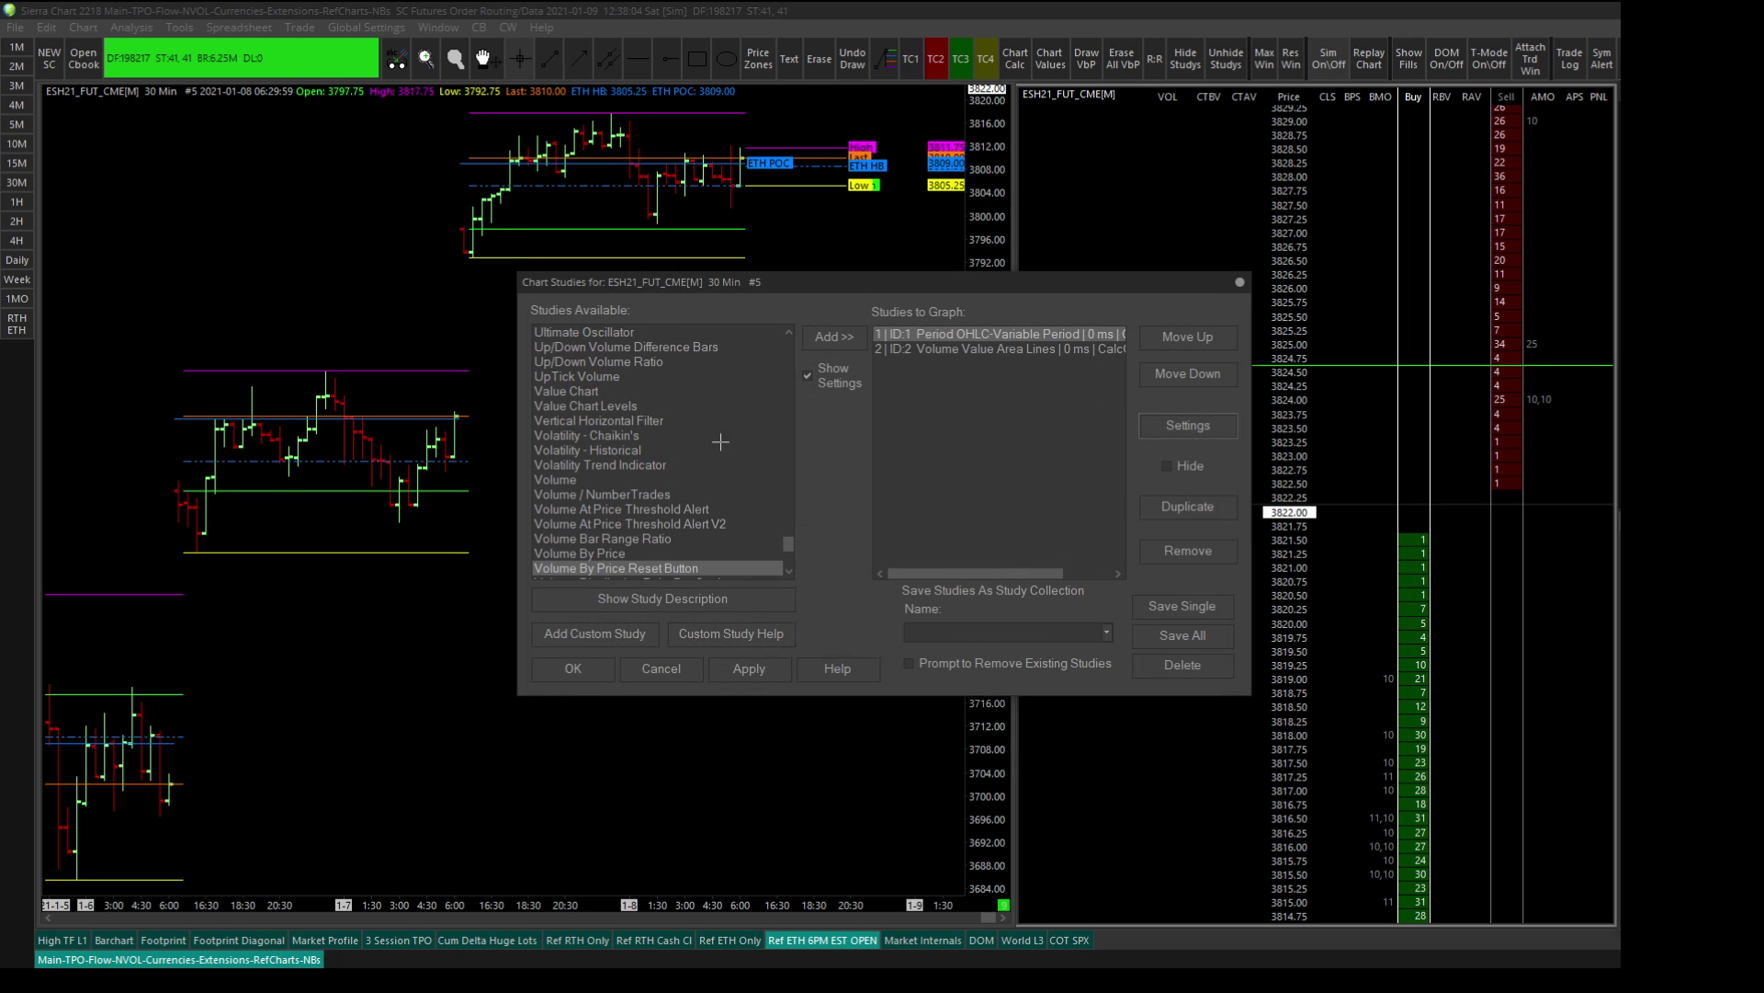
{"action": "left_click_drag", "start_coordinate": [867, 278], "coordinate": [615, 292]}
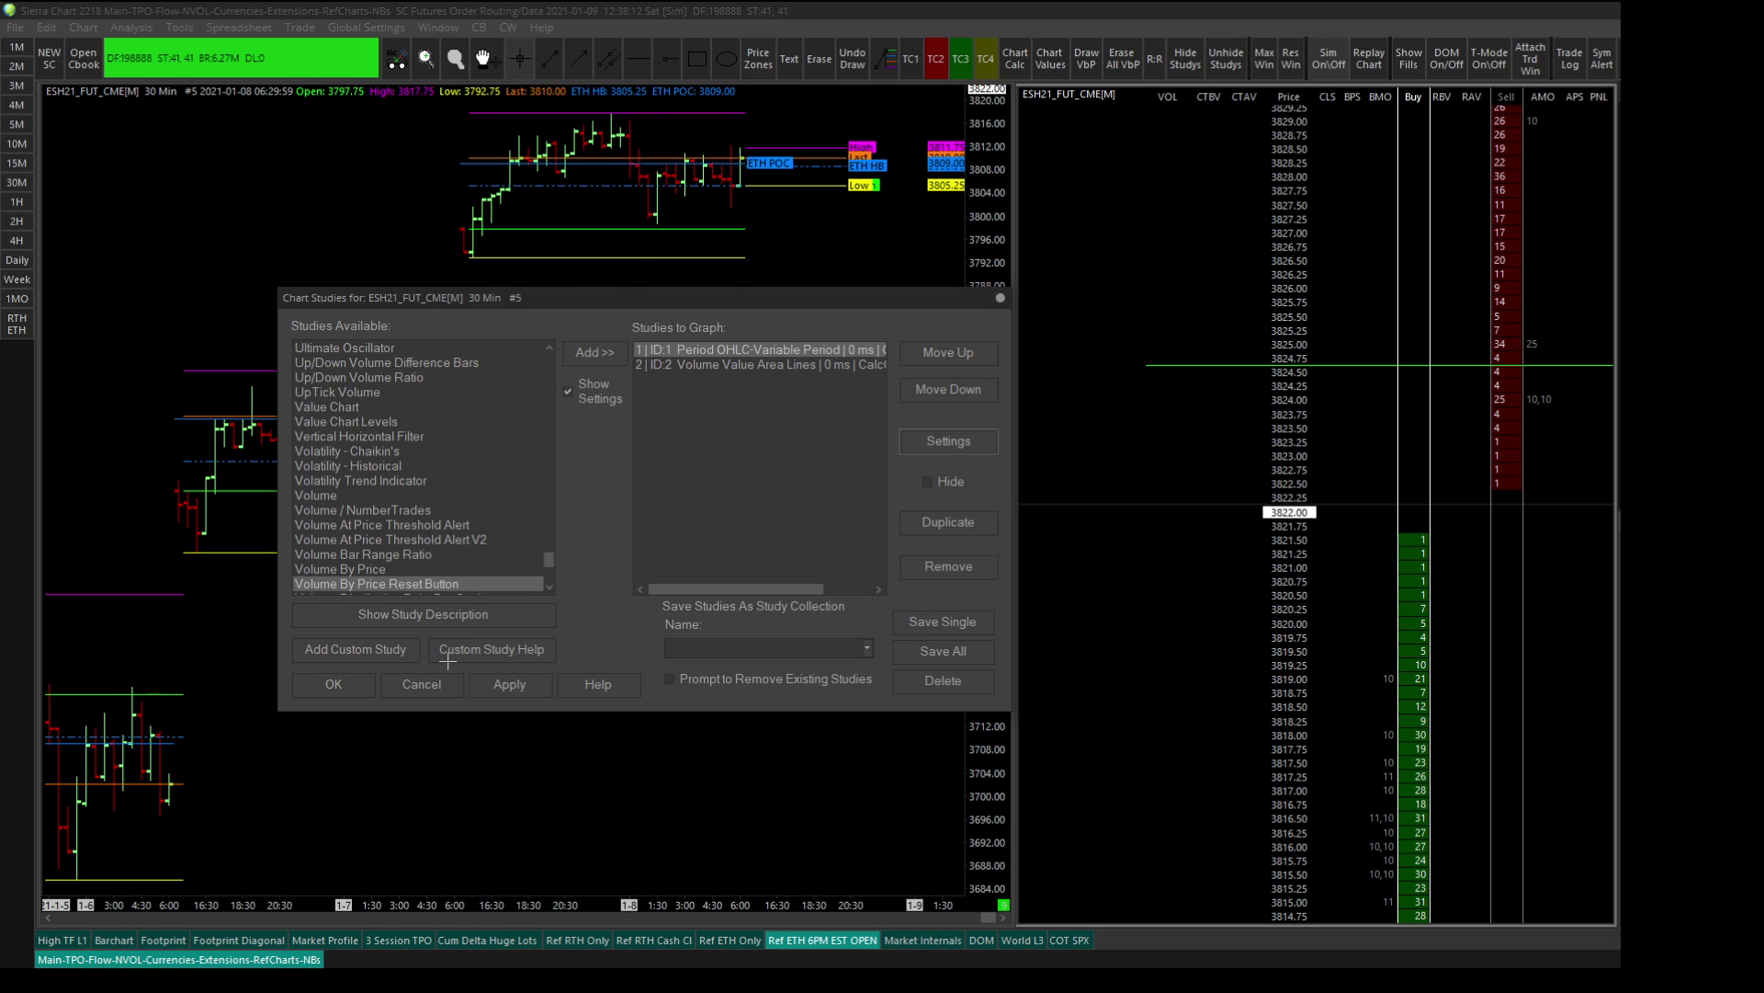
{"action": "left_click", "coordinate": [402, 684]}
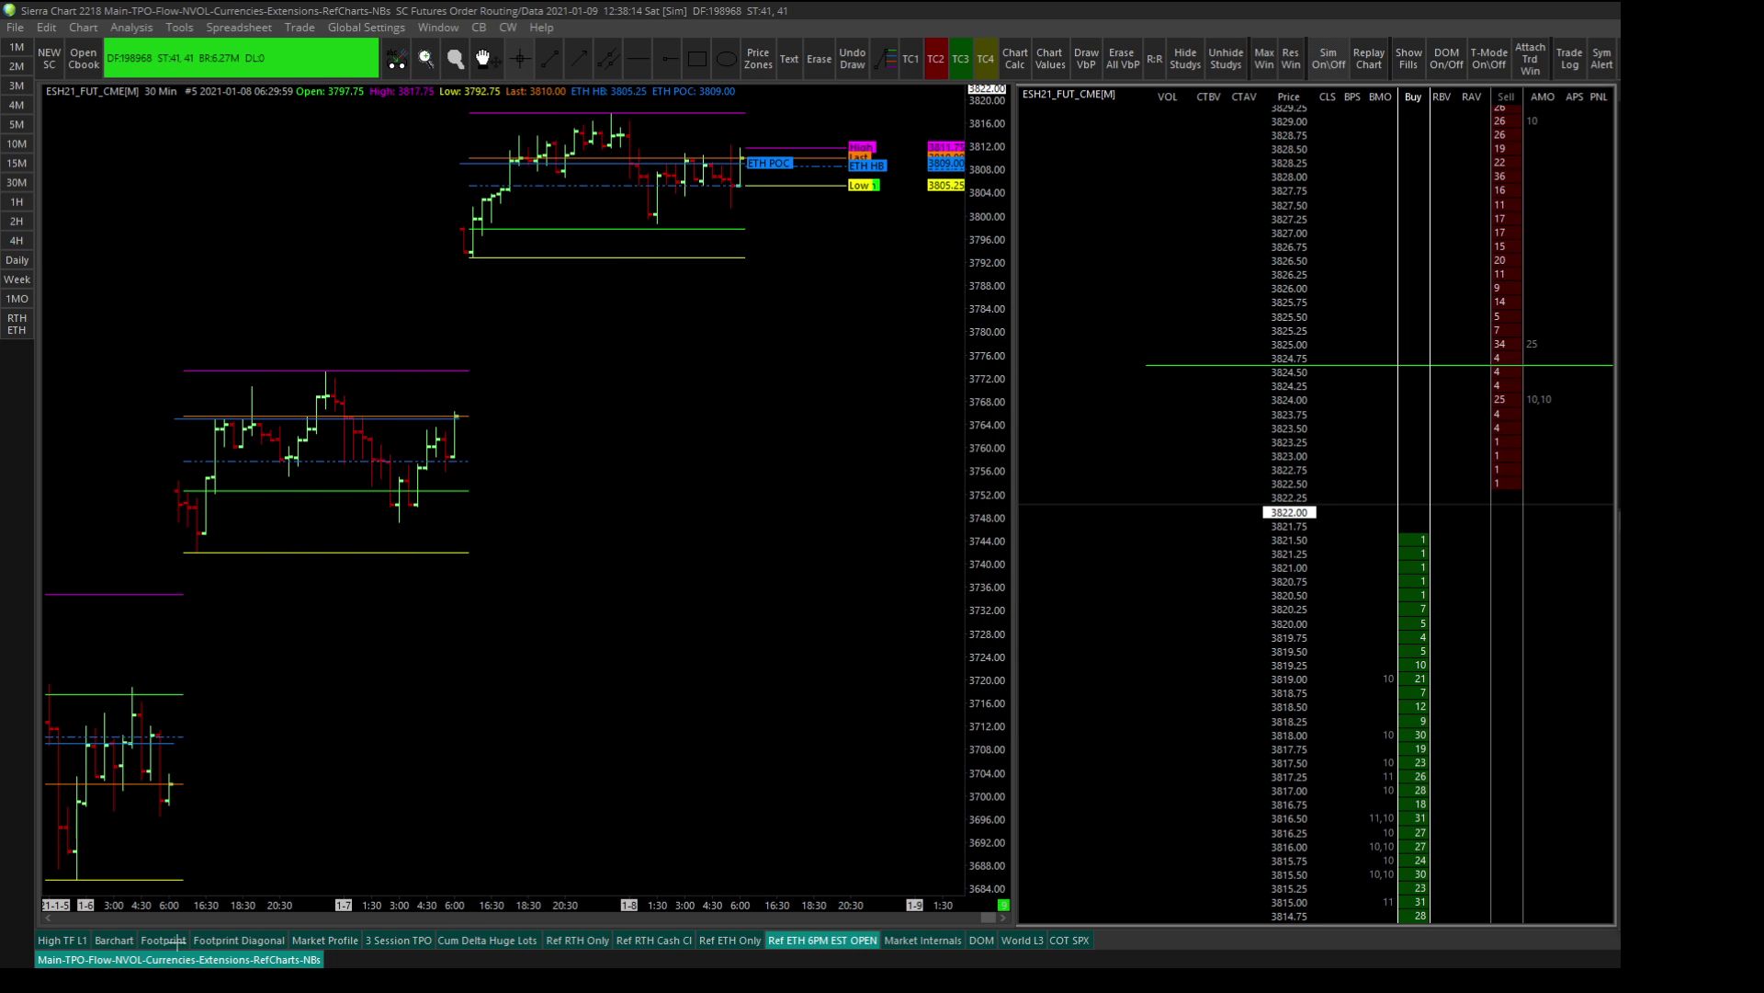
Open the Footprint chart's studies list and select the RTH Vol VbP study for review
{"action": "left_click", "coordinate": [164, 939]}
{"action": "right_click", "coordinate": [616, 223]}
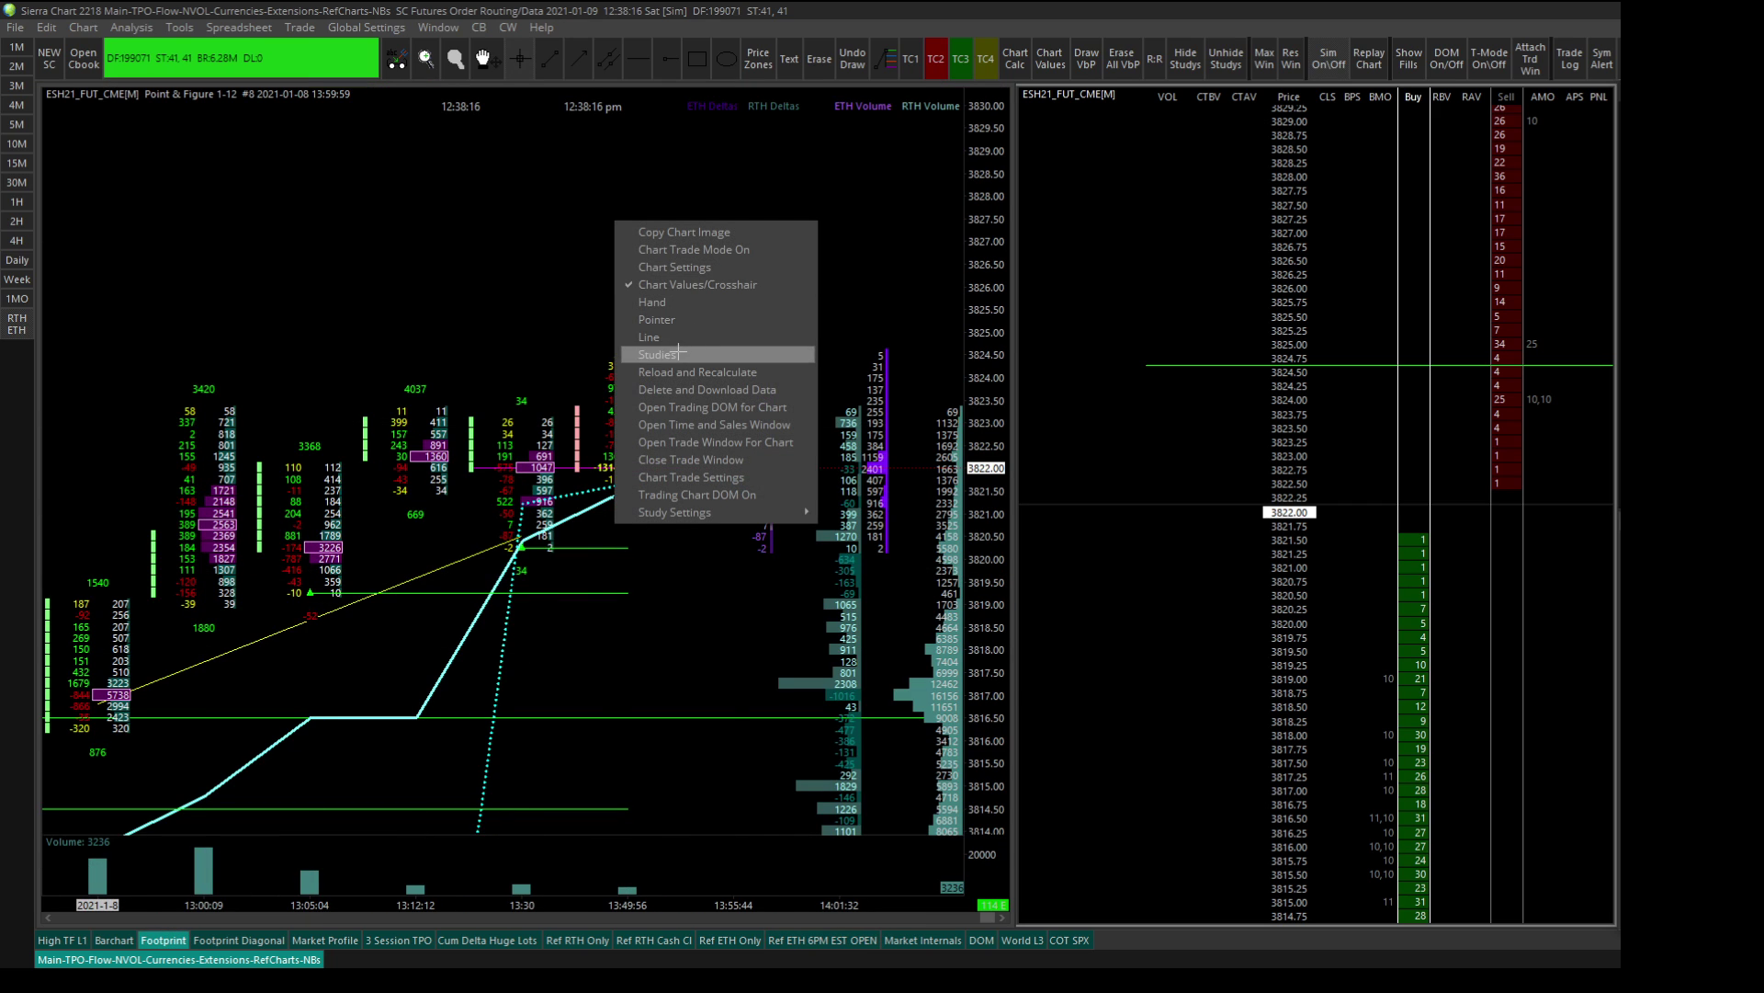
{"action": "left_click", "coordinate": [678, 354]}
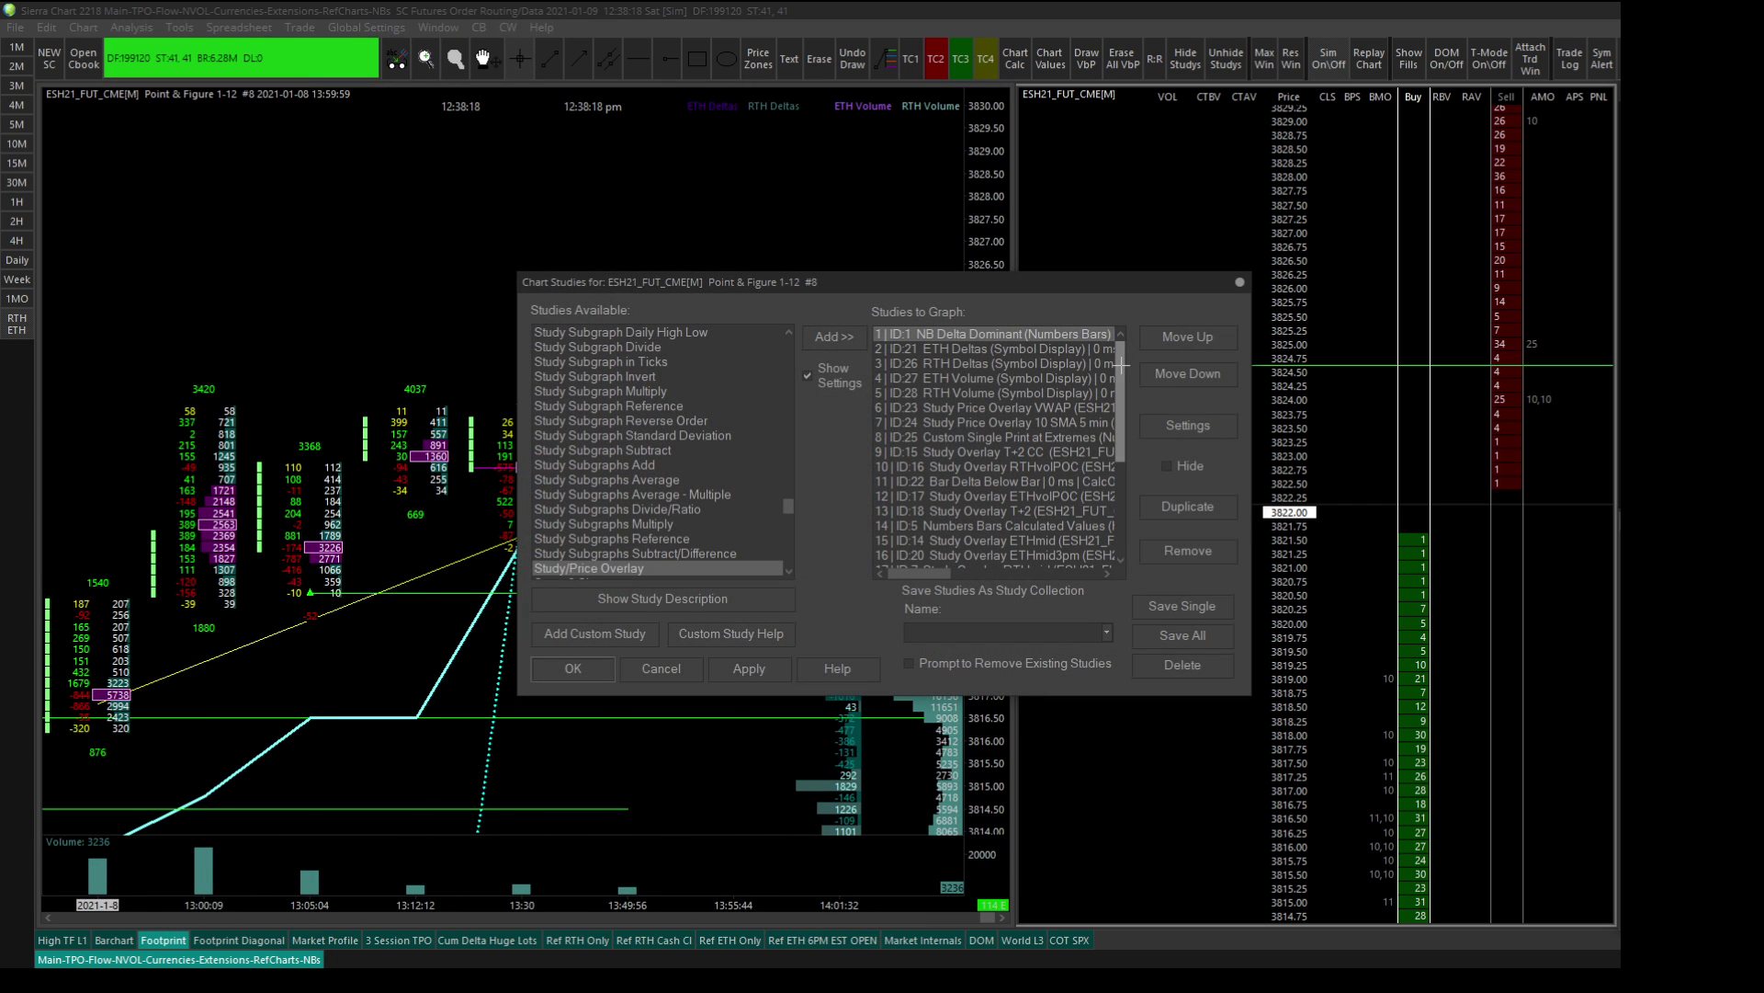
{"action": "left_click_drag", "start_coordinate": [1121, 366], "coordinate": [1125, 477]}
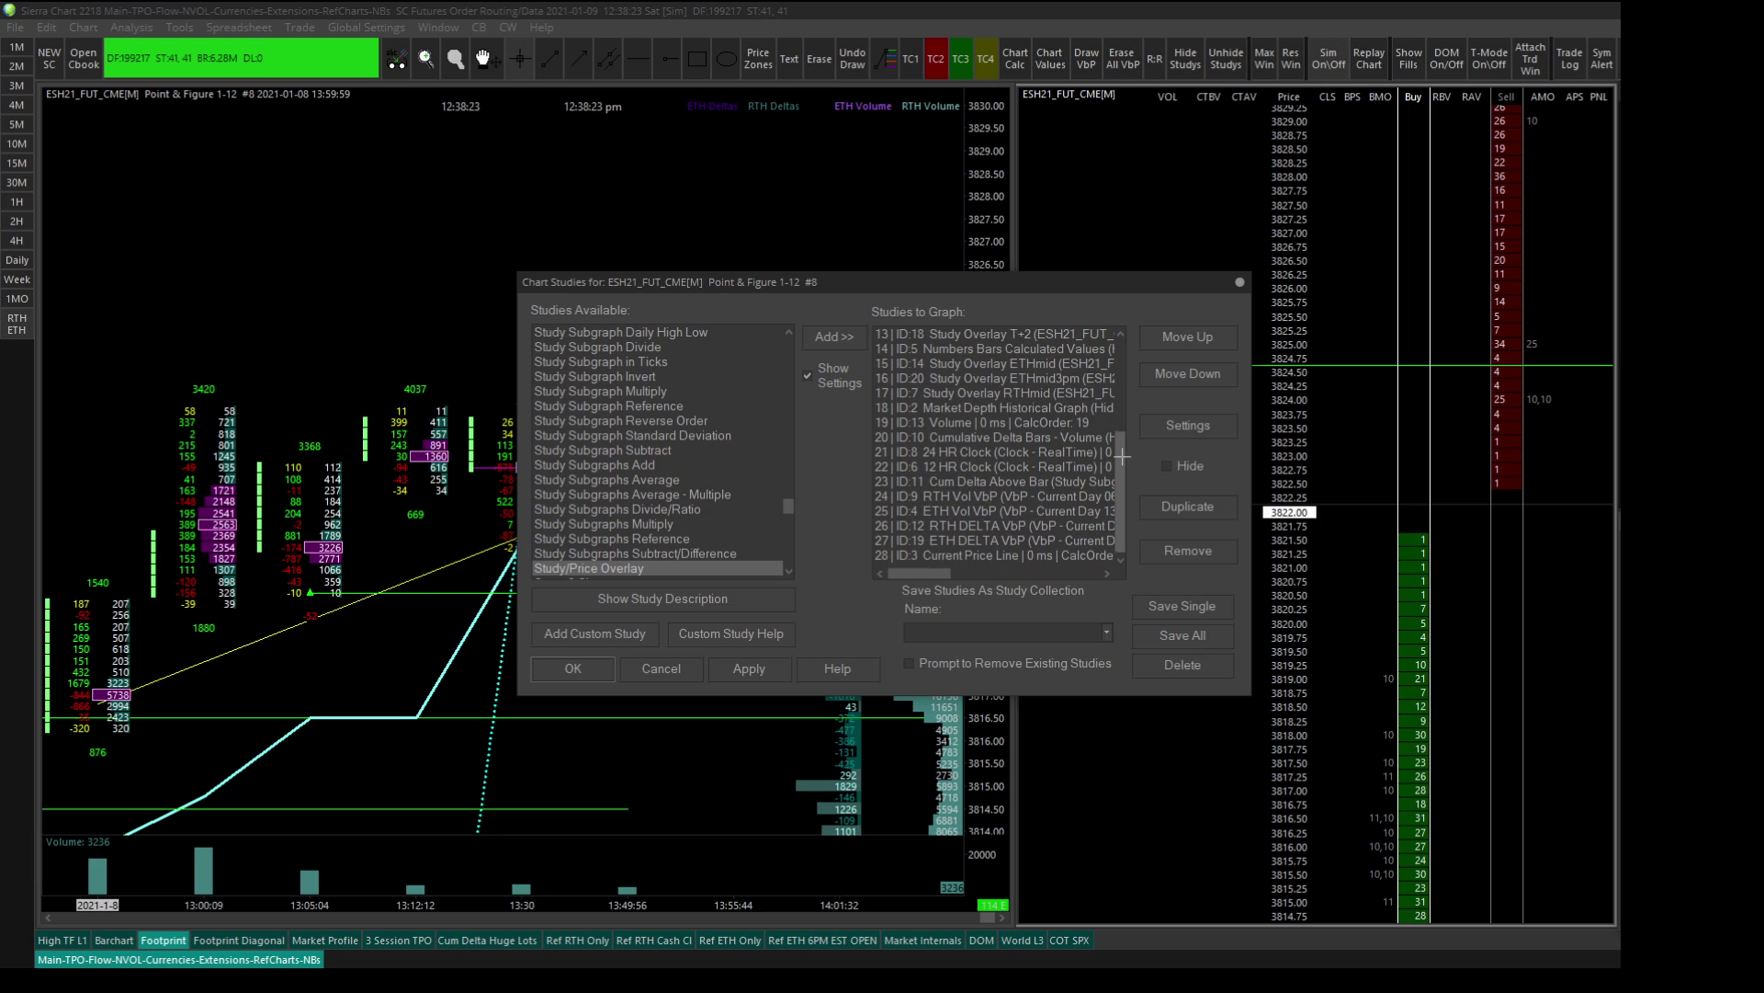
{"action": "left_click", "coordinate": [961, 496]}
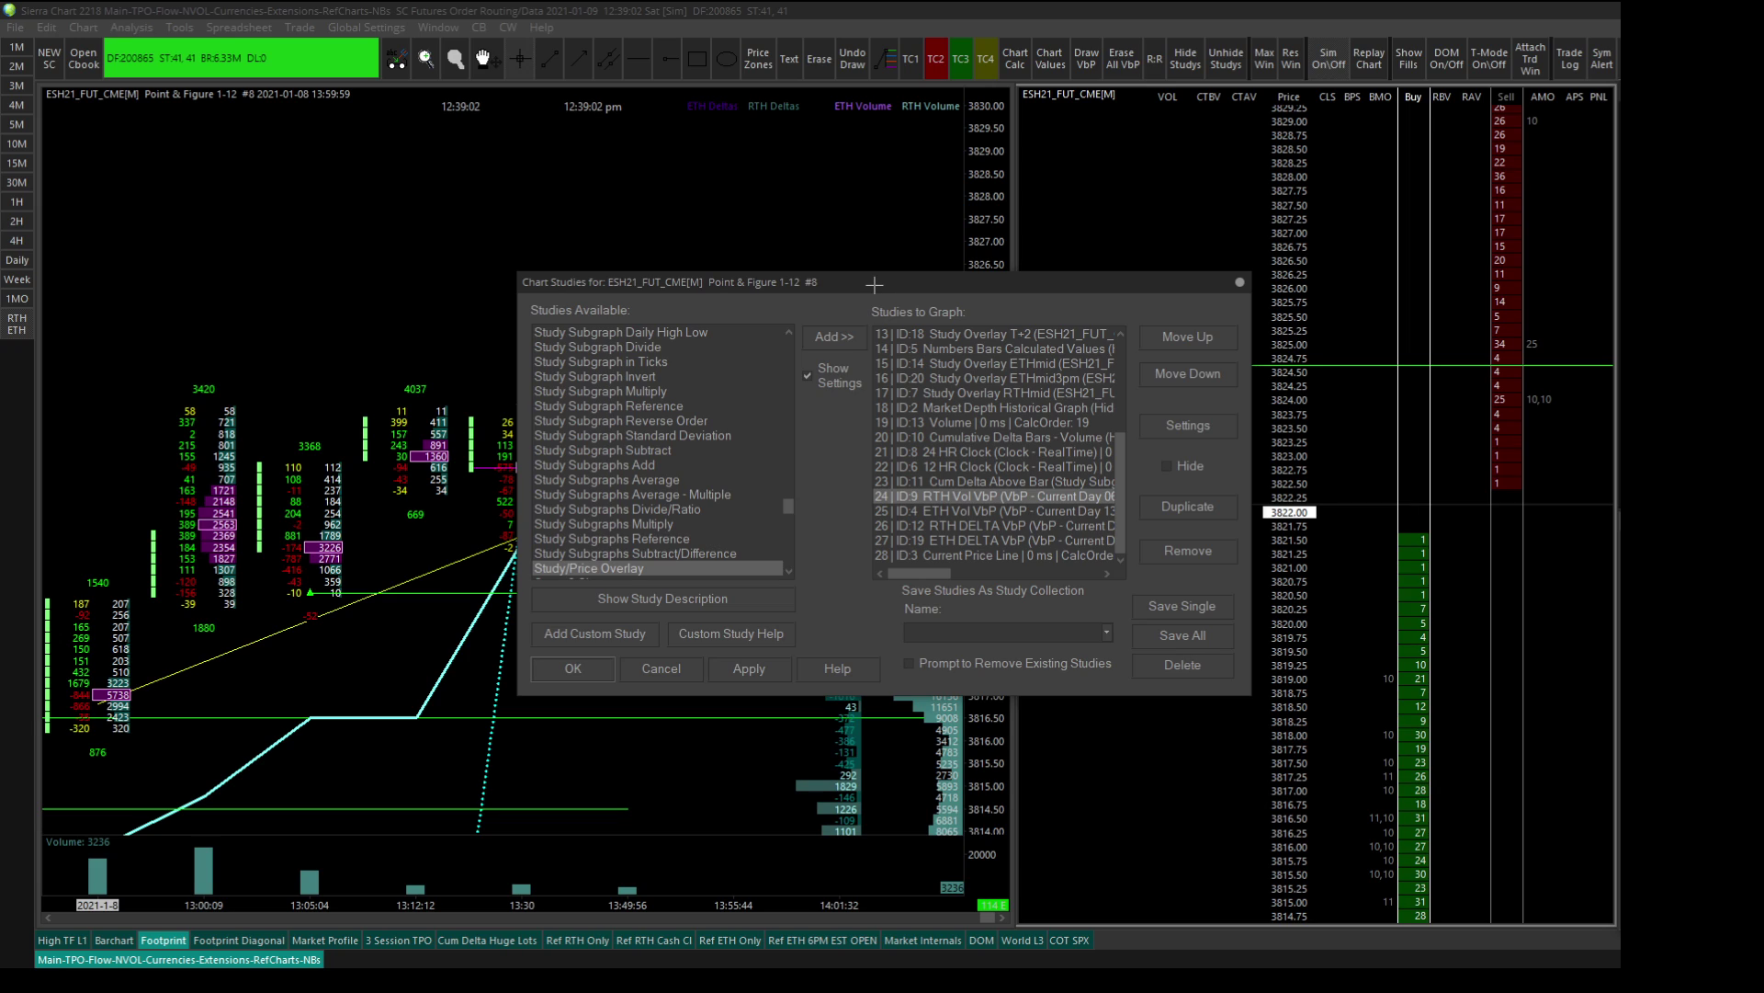
{"action": "left_click_drag", "start_coordinate": [874, 284], "coordinate": [658, 227]}
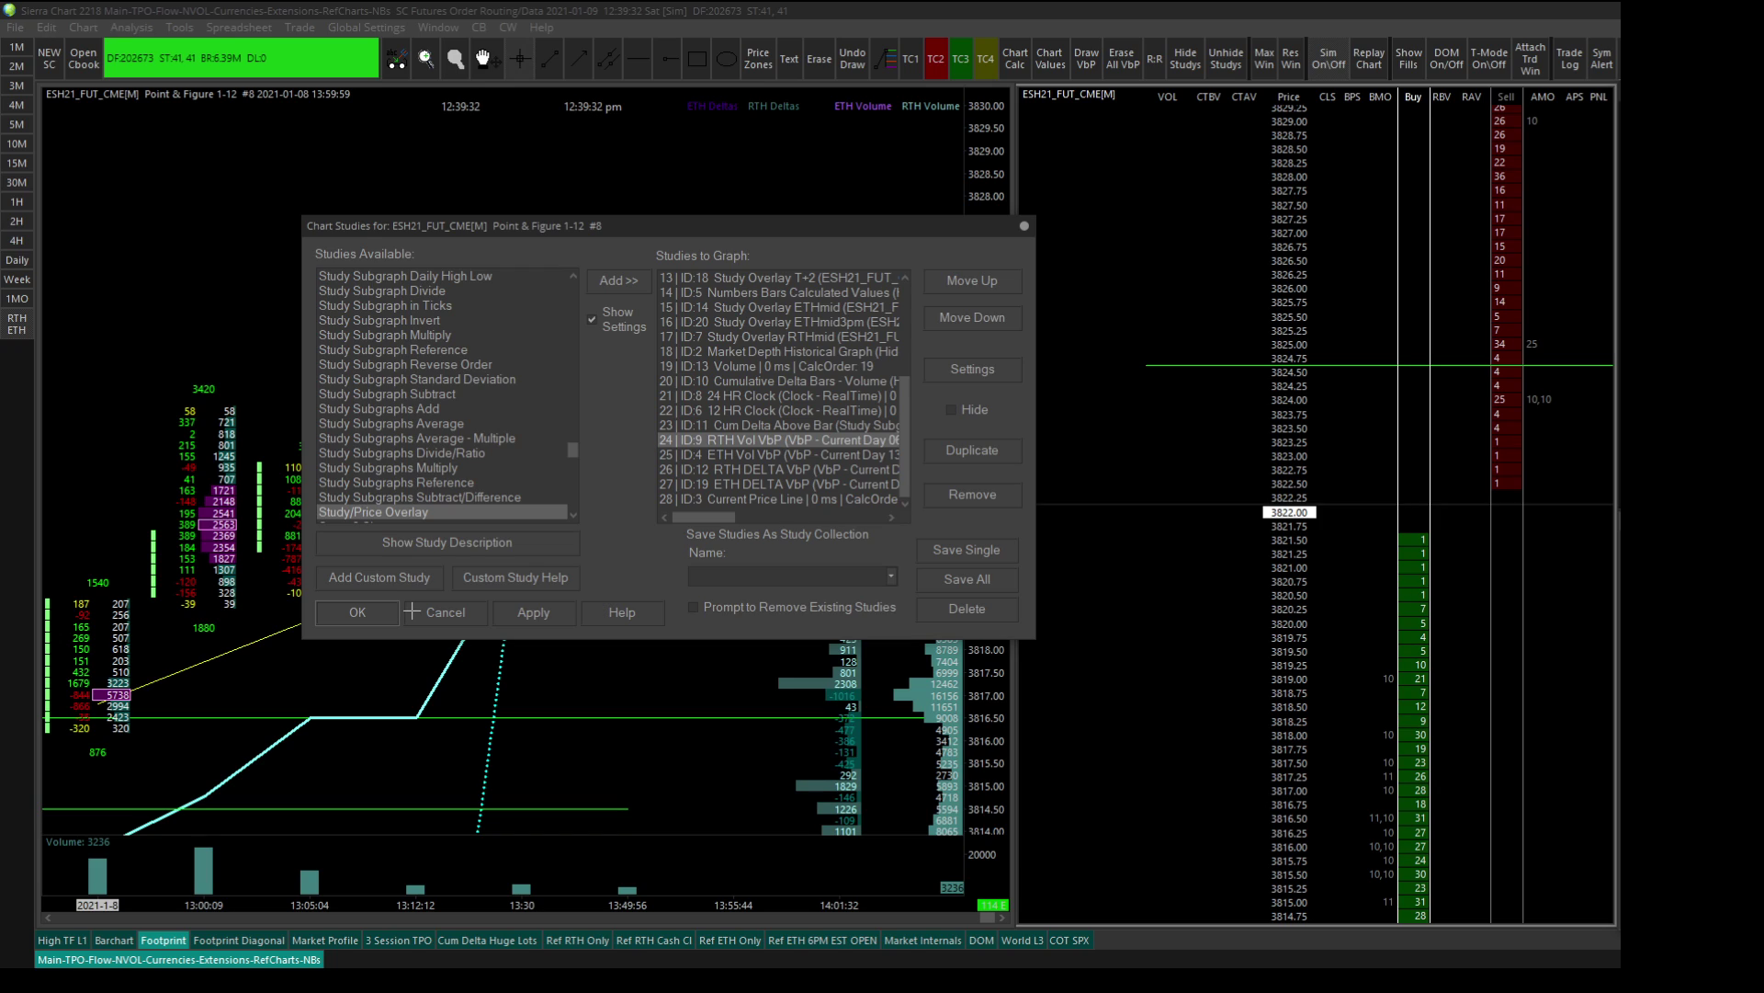
{"action": "left_click", "coordinate": [449, 613]}
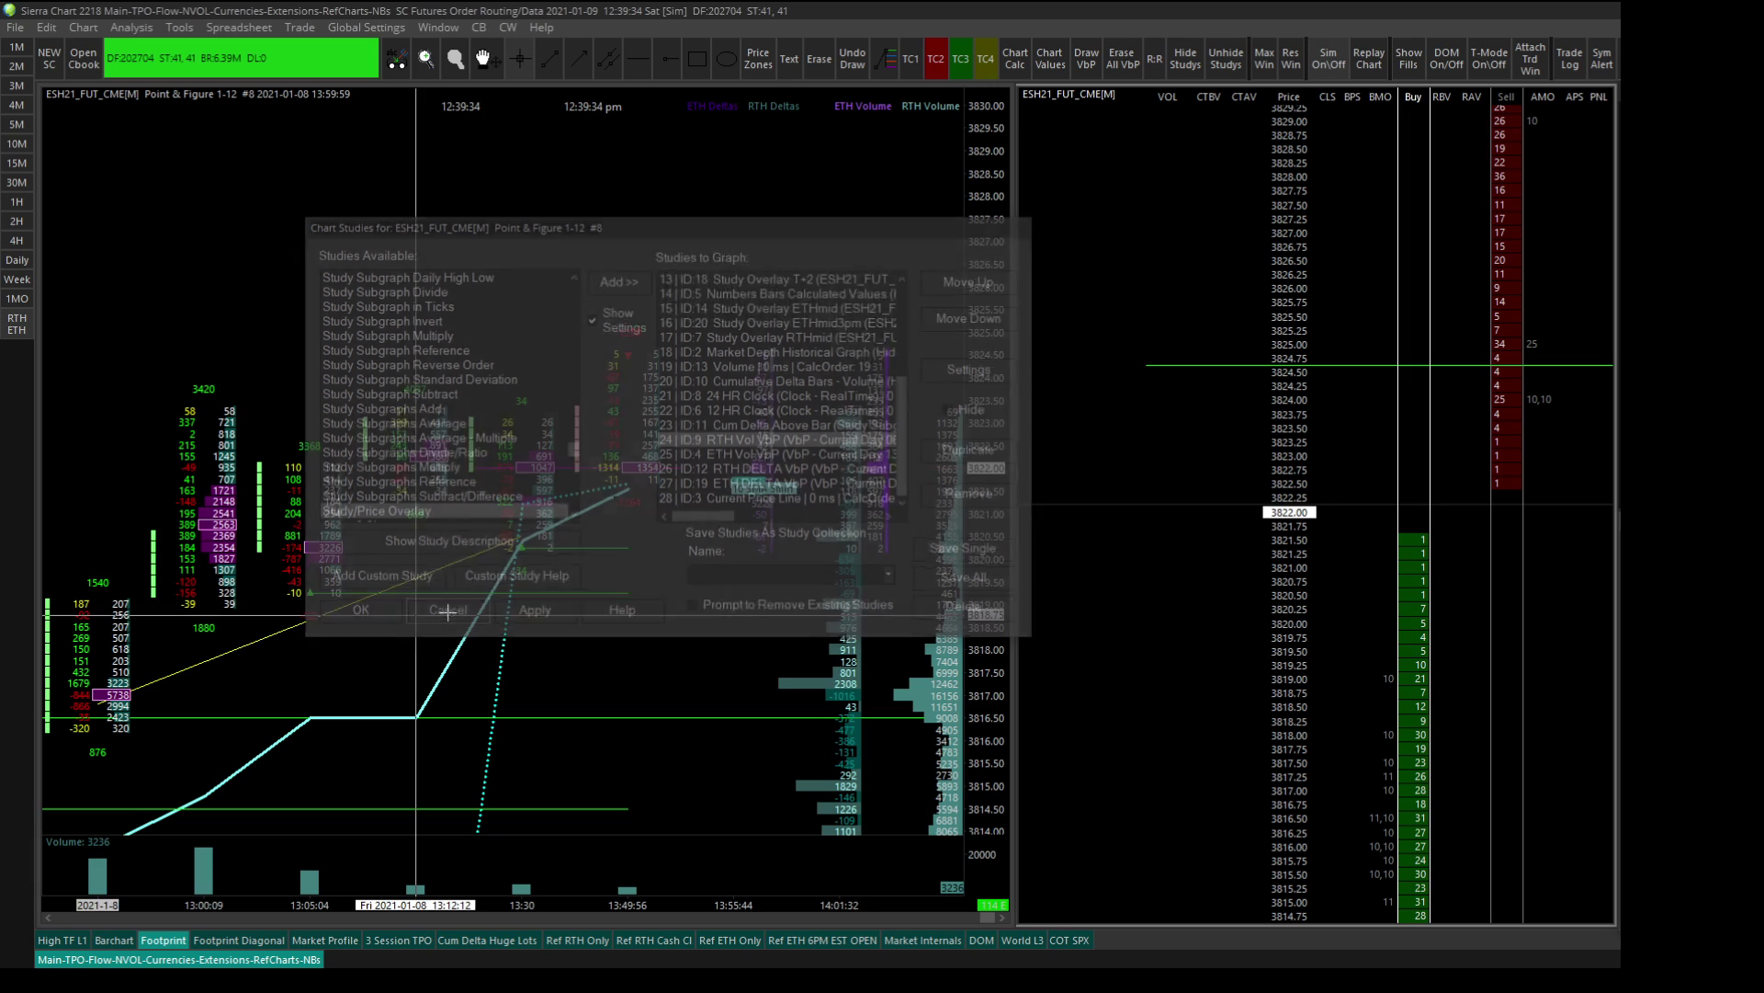